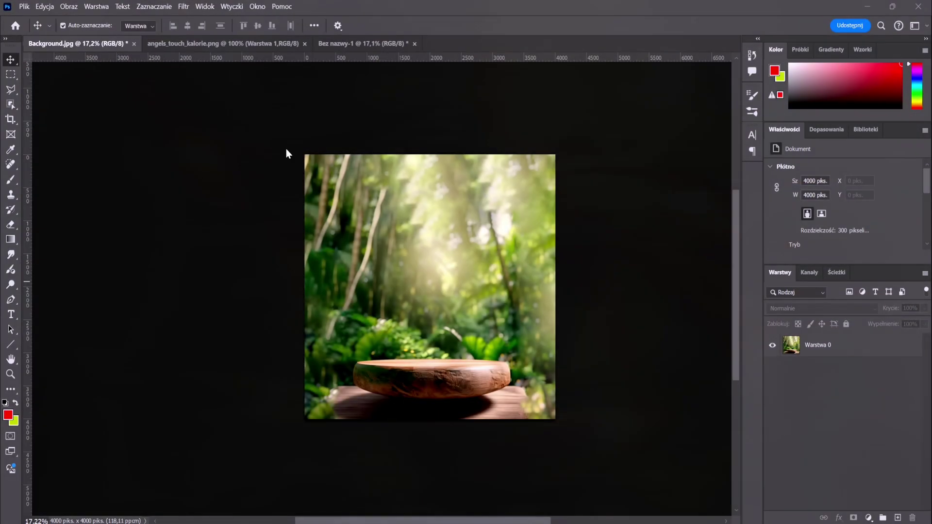
Step: Select the GBS coffee can in the angels_touch_kalorie document with Object Selection
{"action": "left_click", "coordinate": [234, 46]}
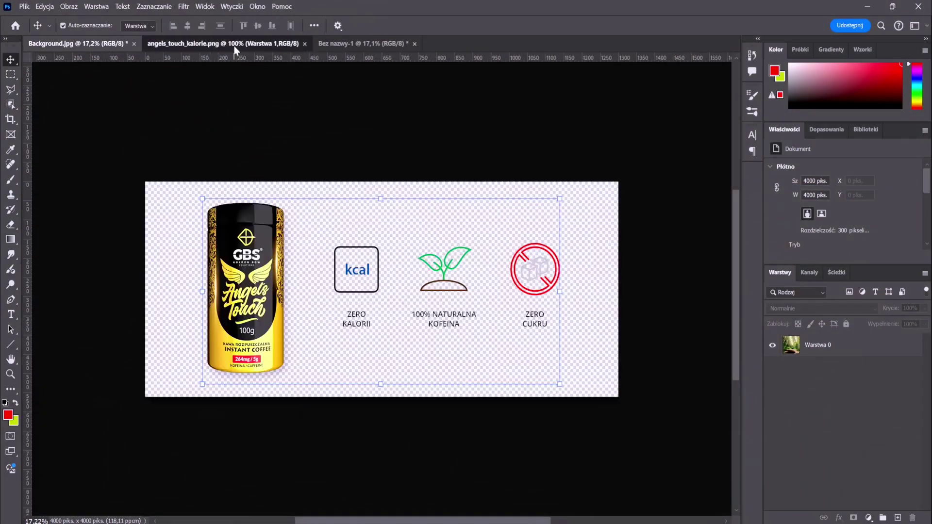
{"action": "left_click", "coordinate": [10, 104]}
{"action": "mouse_move", "coordinate": [172, 183]}
{"action": "left_mouse_down"}
{"action": "mouse_move", "coordinate": [315, 397]}
{"action": "mouse_move", "coordinate": [287, 218]}
{"action": "left_mouse_up"}
{"action": "scroll", "coordinate": [222, 260], "scroll_direction": "up", "scroll_amount": 3}
{"action": "right_click", "coordinate": [11, 104]}
{"action": "left_click", "coordinate": [34, 114]}
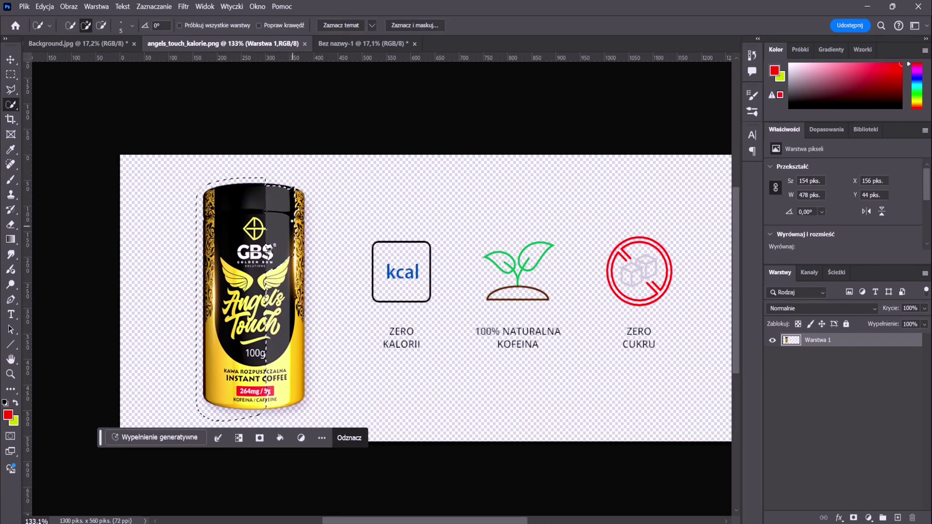
Step: Paste the can into Background.jpg and tilt it about 30° counter-clockwise
{"action": "key", "text": "ctrl+c"}
{"action": "key", "text": "ctrl+shift+Tab"}
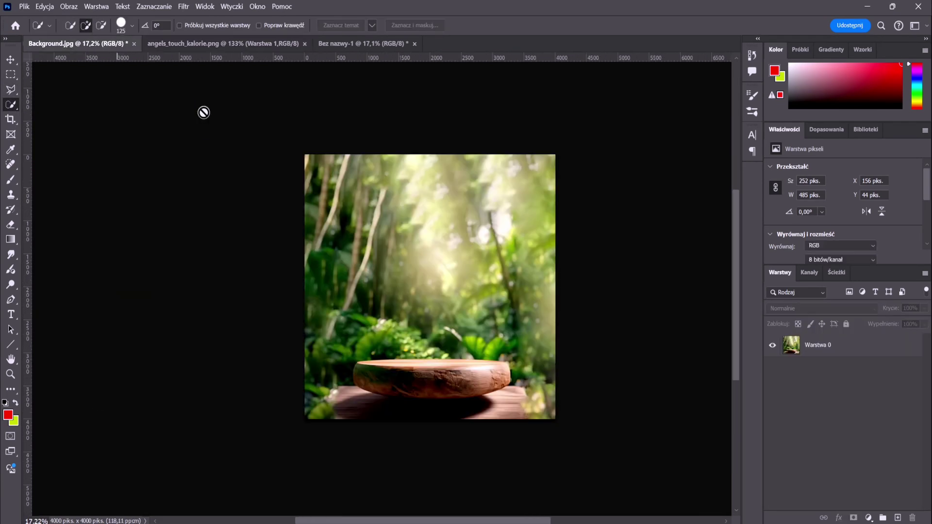
{"action": "key", "text": "ctrl+v"}
{"action": "key", "text": "ctrl+t"}
{"action": "left_click_drag", "start_coordinate": [377, 206], "coordinate": [344, 242]}
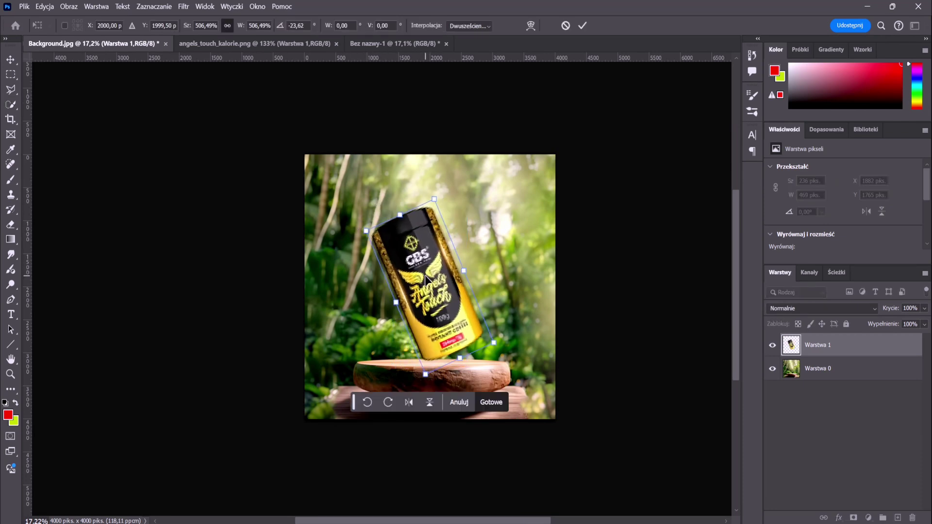
{"action": "key", "text": "Return"}
Step: Position the can just above the wooden podium
{"action": "key", "text": "ctrl+0"}
{"action": "key", "text": "v"}
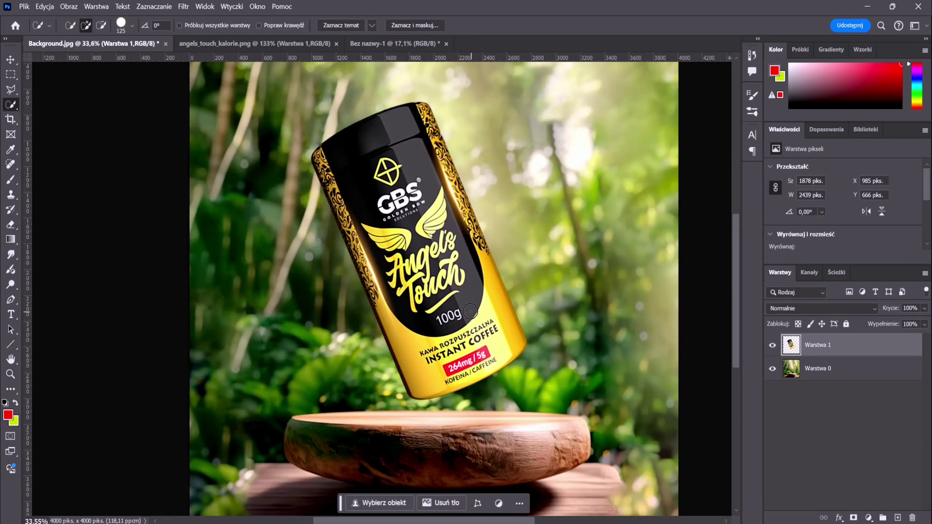
{"action": "left_click_drag", "start_coordinate": [444, 290], "coordinate": [454, 300]}
{"action": "key", "text": "ctrl+0"}
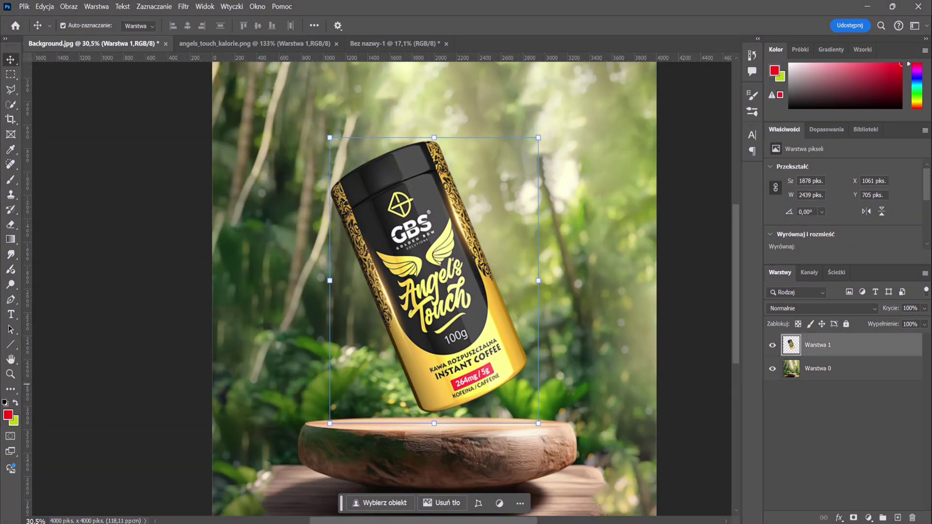
Step: Add an Exposure adjustment above Warstwa 0 with exposure about -4.73 and gamma 0.83
{"action": "left_click", "coordinate": [815, 368]}
{"action": "left_click", "coordinate": [827, 129]}
{"action": "scroll", "coordinate": [810, 229], "scroll_direction": "down", "scroll_amount": 2}
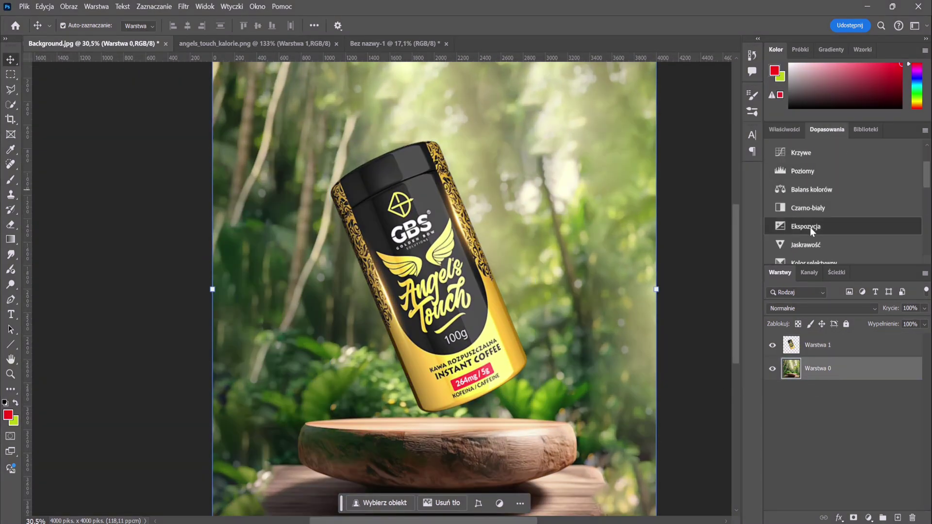
{"action": "left_click", "coordinate": [810, 227]}
{"action": "left_click_drag", "start_coordinate": [843, 197], "coordinate": [799, 202]}
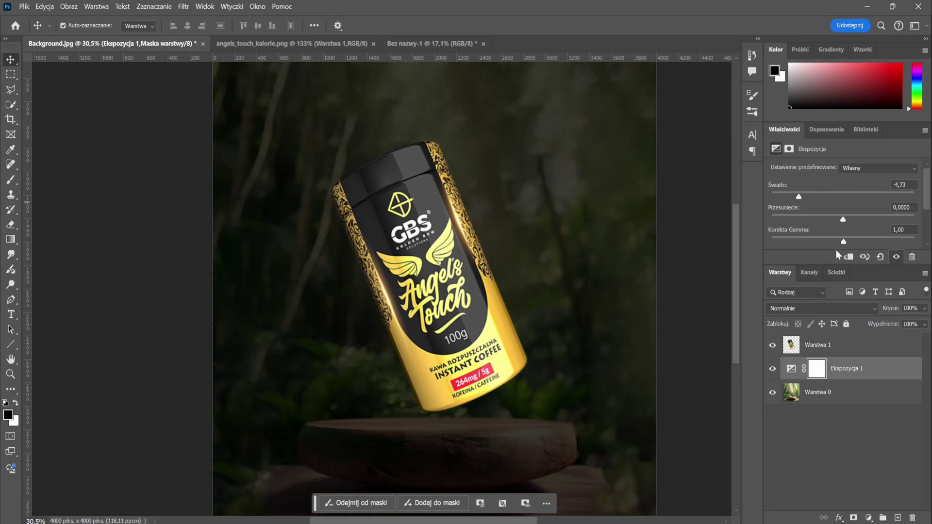
{"action": "left_click_drag", "start_coordinate": [844, 241], "coordinate": [853, 240]}
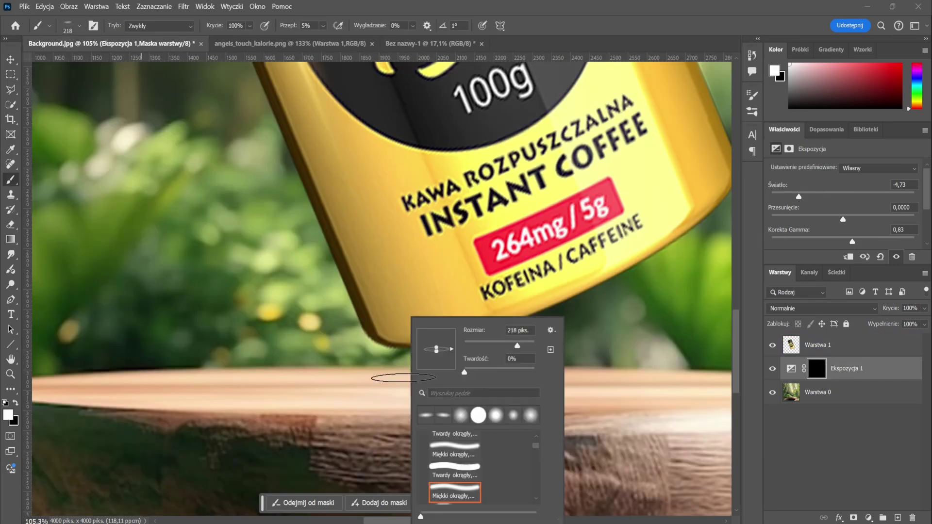
Step: Paint a shadow into the exposure mask on the podium under the can
{"action": "left_click", "coordinate": [403, 378]}
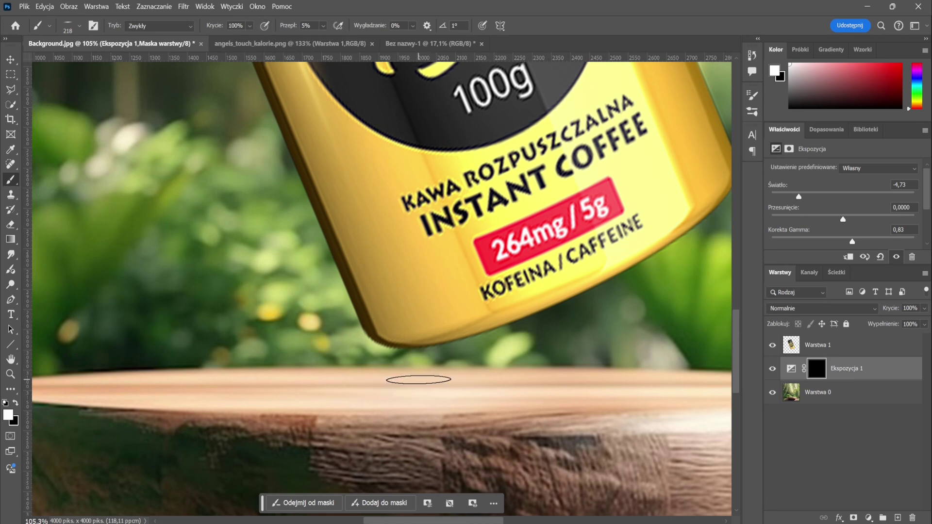
{"action": "left_click_drag", "start_coordinate": [422, 382], "coordinate": [646, 382]}
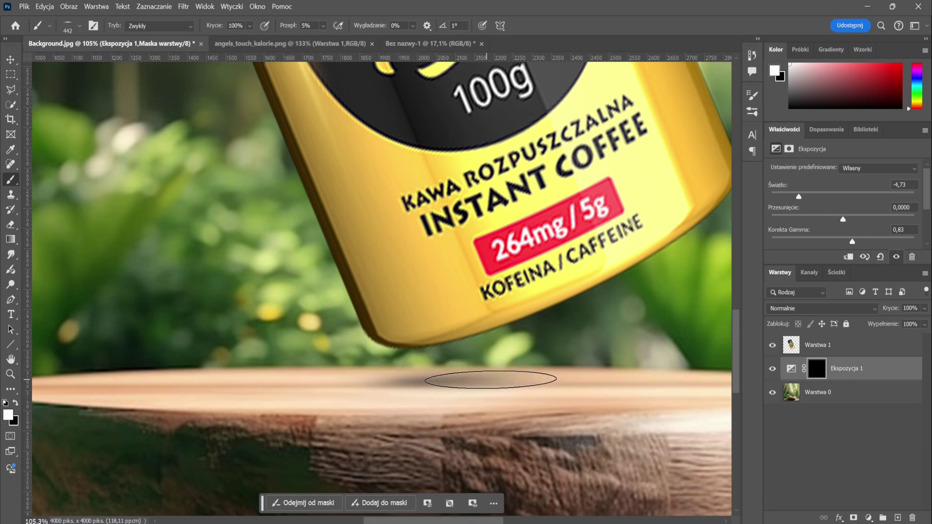
{"action": "scroll", "coordinate": [503, 380], "scroll_direction": "down", "scroll_amount": 3}
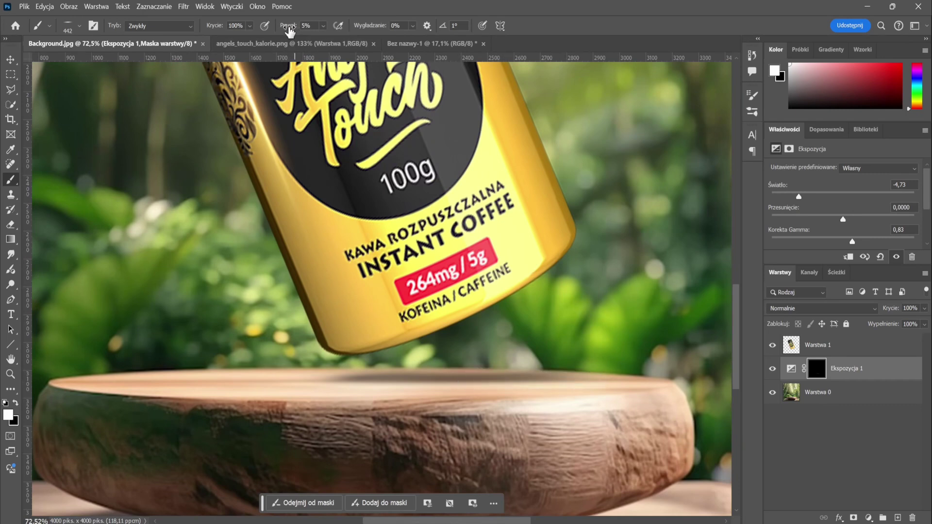
{"action": "scroll", "coordinate": [453, 374], "scroll_direction": "up", "scroll_amount": 2}
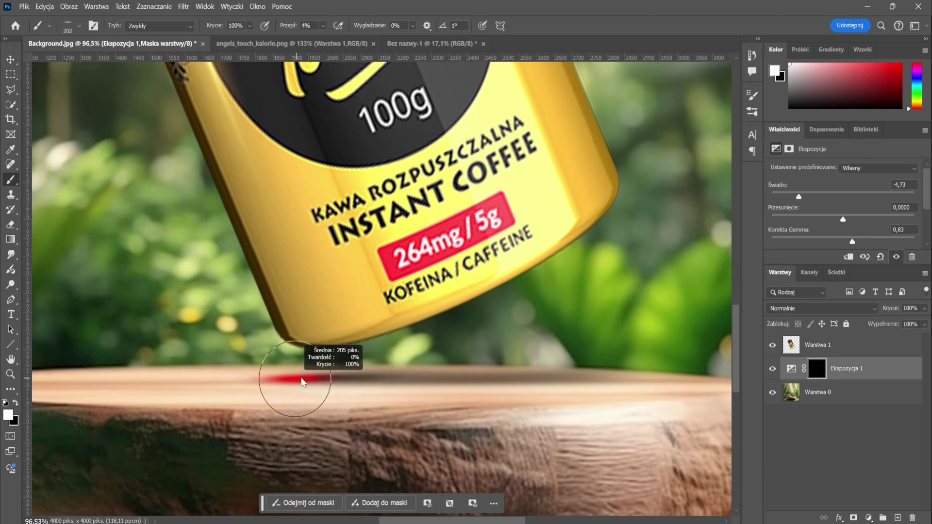
Step: Enlarge the soft brush to about 783 pixels
{"action": "right_click", "coordinate": [360, 378]}
{"action": "key", "text": "Return"}
{"action": "left_click_drag", "start_coordinate": [481, 335], "coordinate": [514, 357]}
{"action": "right_click", "coordinate": [434, 319]}
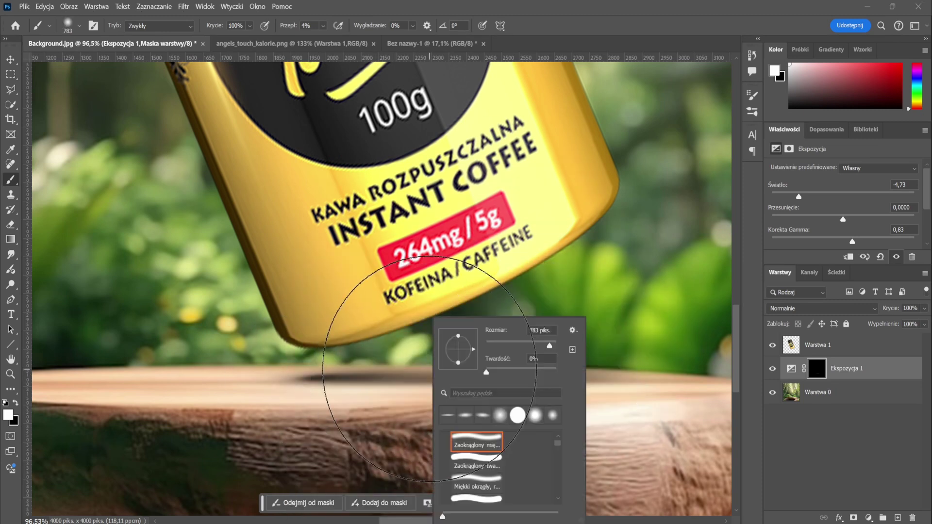
{"action": "key", "text": "Return"}
Step: Switch the painting colour to white for the shadow mask
{"action": "scroll", "coordinate": [603, 375], "scroll_direction": "down", "scroll_amount": 2}
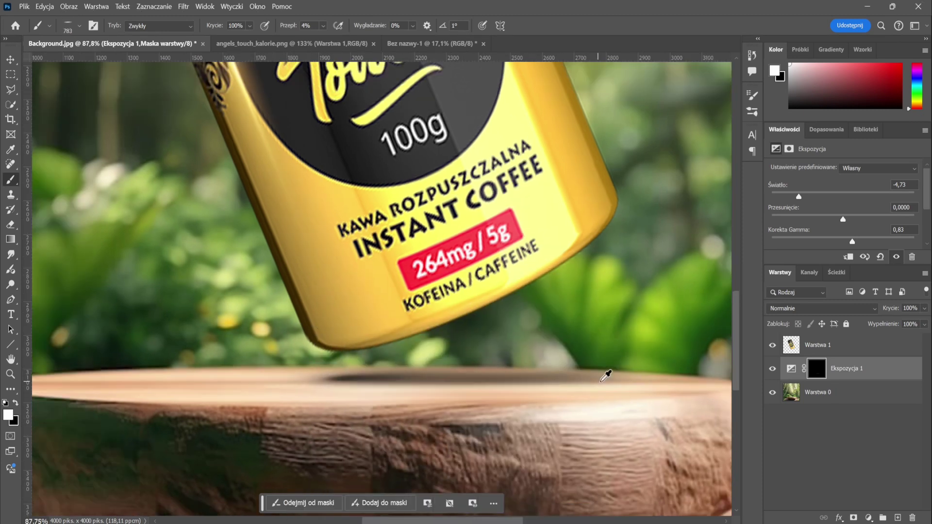
{"action": "scroll", "coordinate": [559, 335], "scroll_direction": "down", "scroll_amount": 4}
{"action": "scroll", "coordinate": [512, 298], "scroll_direction": "down", "scroll_amount": 3}
{"action": "scroll", "coordinate": [512, 298], "scroll_direction": "up", "scroll_amount": 3}
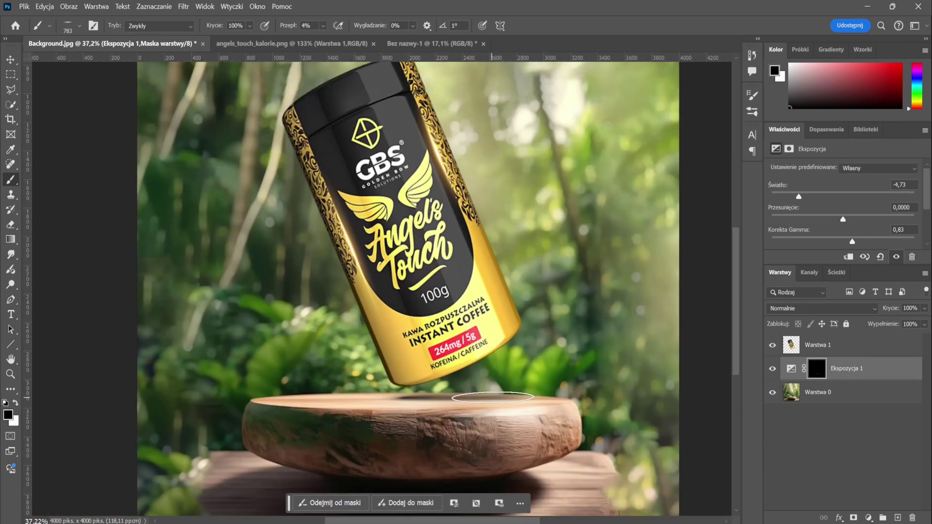
{"action": "scroll", "coordinate": [488, 399], "scroll_direction": "up", "scroll_amount": 2}
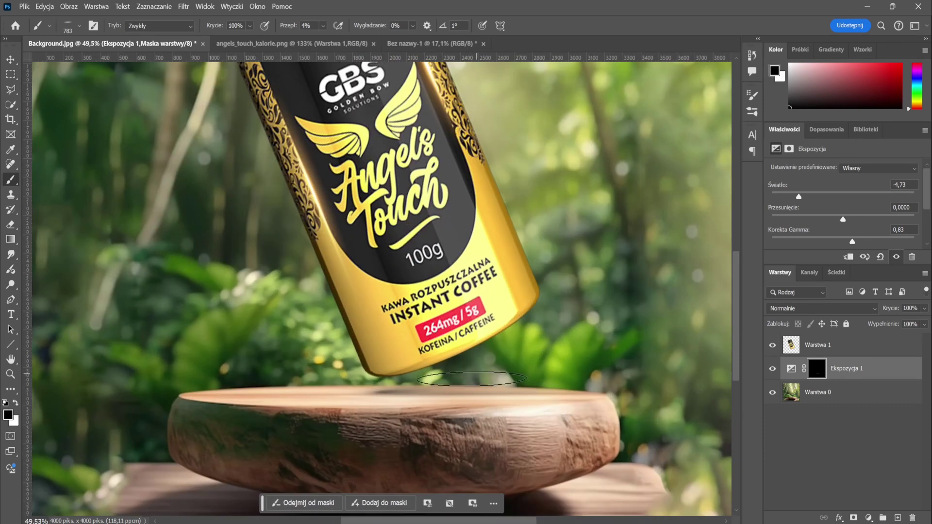
{"action": "scroll", "coordinate": [473, 384], "scroll_direction": "up", "scroll_amount": 1}
{"action": "key", "text": "x"}
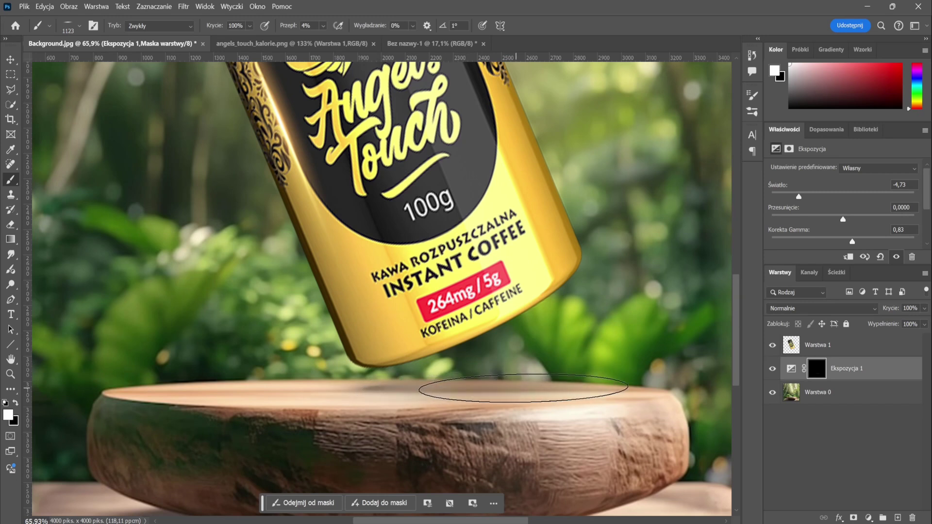
{"action": "scroll", "coordinate": [523, 388], "scroll_direction": "down", "scroll_amount": 1}
{"action": "scroll", "coordinate": [440, 388], "scroll_direction": "up", "scroll_amount": 1}
Step: Shrink the brush and select the can layer Warstwa 1
{"action": "right_click", "coordinate": [439, 389]}
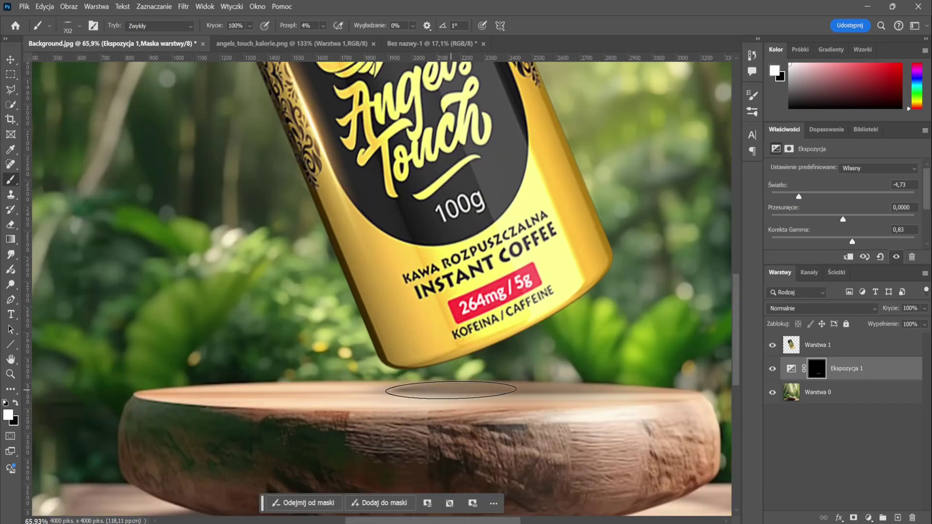
{"action": "scroll", "coordinate": [451, 390], "scroll_direction": "down", "scroll_amount": 2}
{"action": "scroll", "coordinate": [474, 395], "scroll_direction": "down", "scroll_amount": 3}
{"action": "scroll", "coordinate": [475, 395], "scroll_direction": "up", "scroll_amount": 3}
{"action": "scroll", "coordinate": [474, 395], "scroll_direction": "down", "scroll_amount": 1}
{"action": "left_click", "coordinate": [805, 355]}
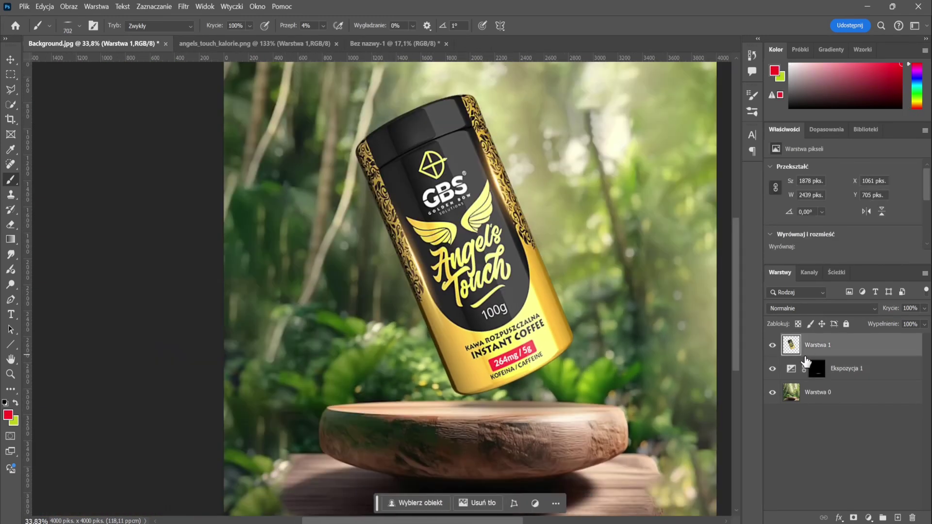
{"action": "left_click", "coordinate": [827, 129]}
Step: Add an Exposure of about -4.43, gamma 0.69, clipped to the can with an inverted mask
{"action": "left_click", "coordinate": [819, 228]}
{"action": "mouse_move", "coordinate": [844, 196]}
{"action": "left_mouse_down"}
{"action": "mouse_move", "coordinate": [797, 200]}
{"action": "mouse_move", "coordinate": [811, 197]}
{"action": "left_mouse_up"}
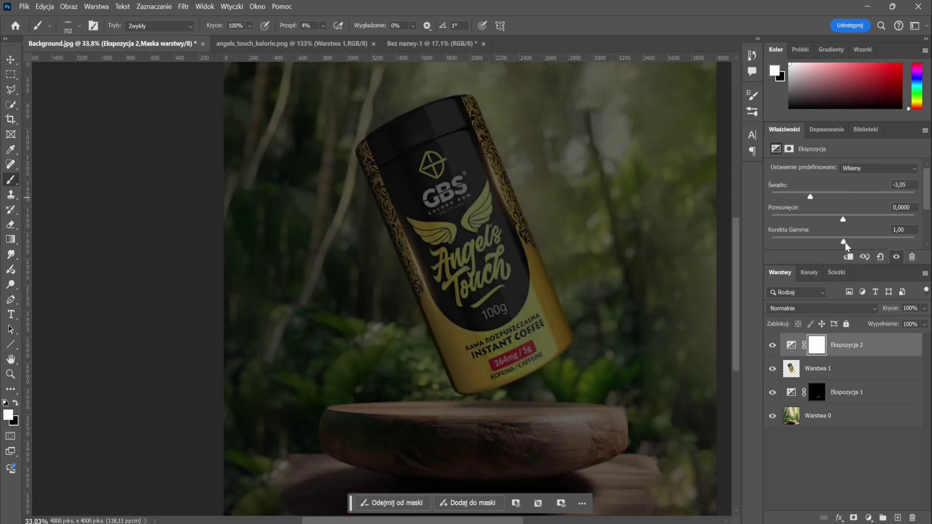
{"action": "left_click_drag", "start_coordinate": [844, 241], "coordinate": [861, 241]}
{"action": "left_click", "coordinate": [829, 356], "text": "alt"}
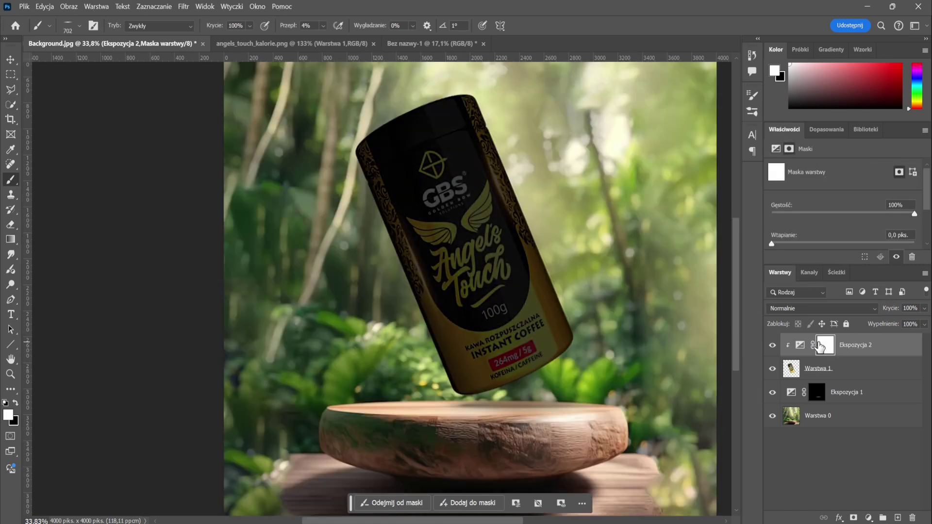
{"action": "key", "text": "ctrl+i"}
Step: Paint white with a soft brush on the can's left side to darken it
{"action": "key", "text": "c"}
{"action": "key", "text": "b"}
{"action": "key", "text": "x"}
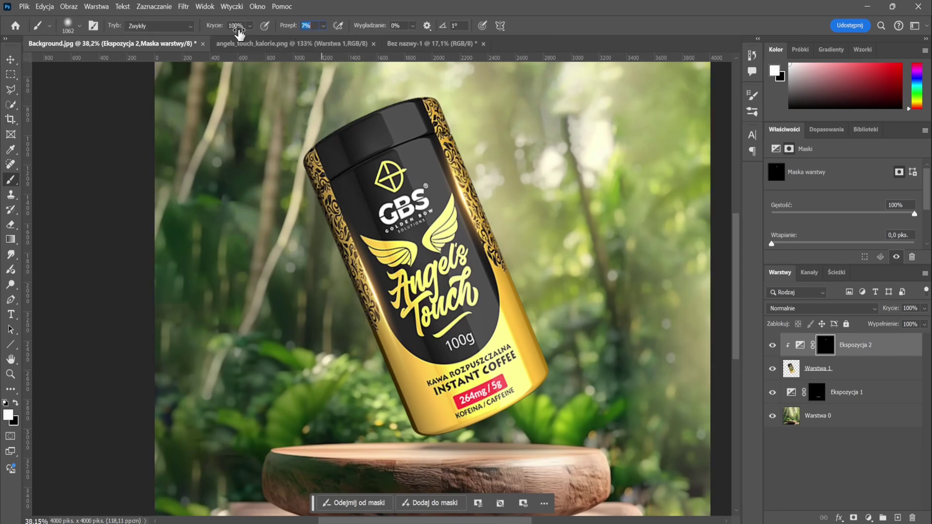
{"action": "mouse_move", "coordinate": [366, 280]}
{"action": "left_mouse_down"}
{"action": "mouse_move", "coordinate": [427, 389]}
{"action": "mouse_move", "coordinate": [432, 381]}
{"action": "mouse_move", "coordinate": [313, 166]}
{"action": "left_mouse_up"}
{"action": "key", "text": "bracketleft"}
{"action": "key", "text": "bracketleft"}
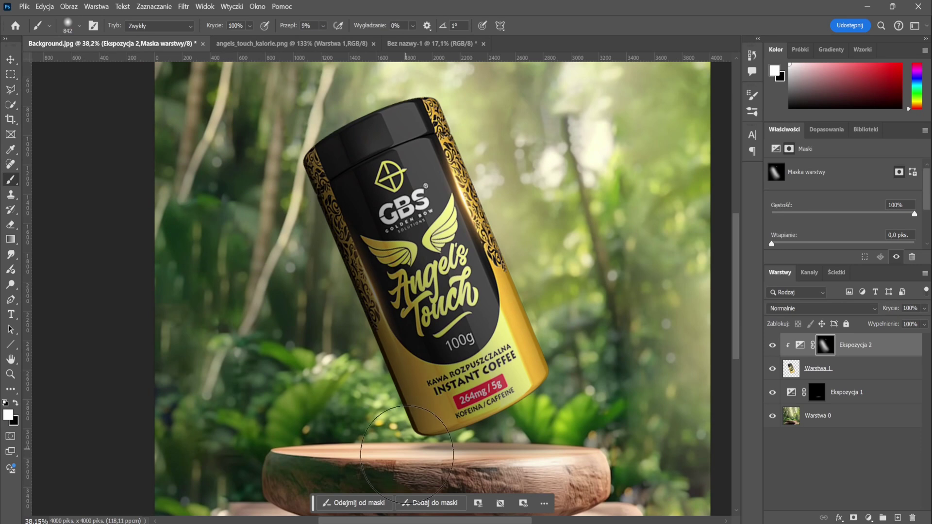
{"action": "key", "text": "bracketright"}
{"action": "key", "text": "bracketright"}
{"action": "key", "text": "bracketright"}
{"action": "key", "text": "bracketright"}
{"action": "key", "text": "bracketright"}
{"action": "key", "text": "bracketright"}
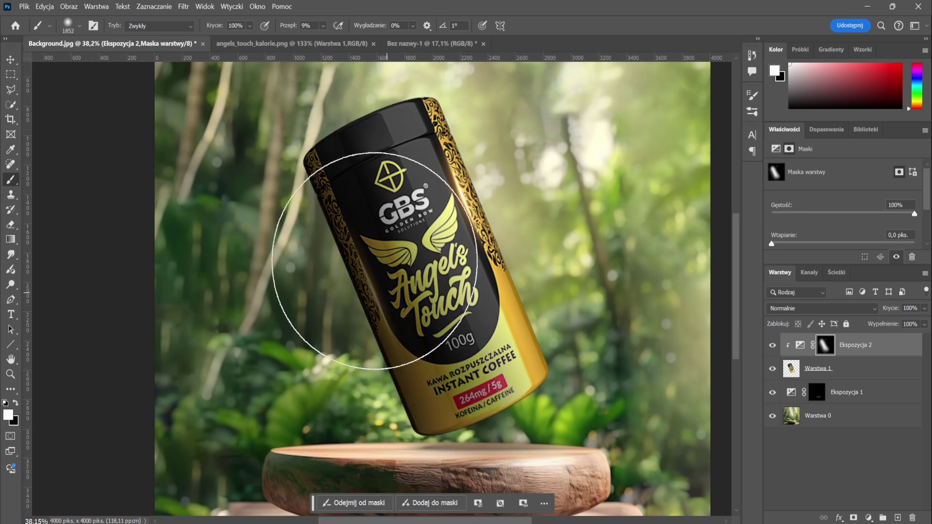
{"action": "scroll", "coordinate": [452, 501], "scroll_direction": "down", "scroll_amount": 2}
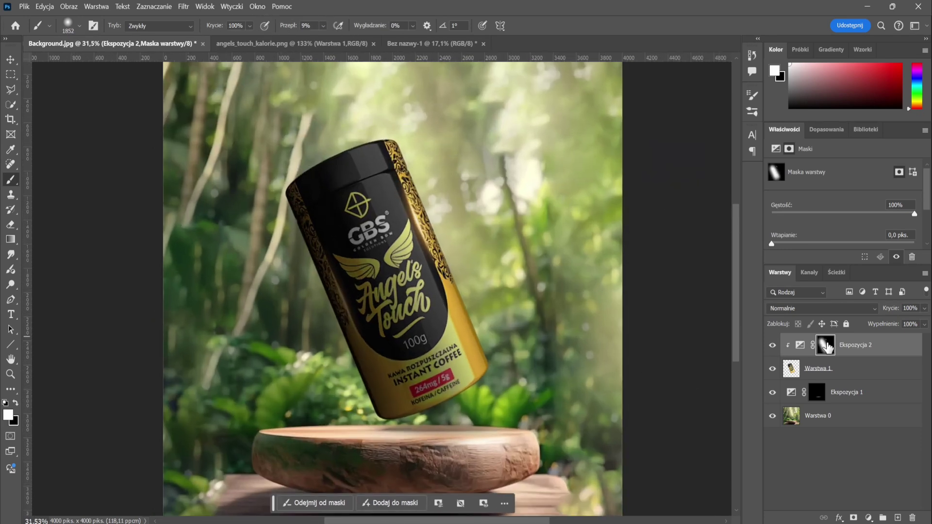
Step: Add a third Exposure adjustment on the can with exposure +2.80 and gamma 0.67
{"action": "left_click", "coordinate": [825, 129]}
{"action": "left_click", "coordinate": [804, 180]}
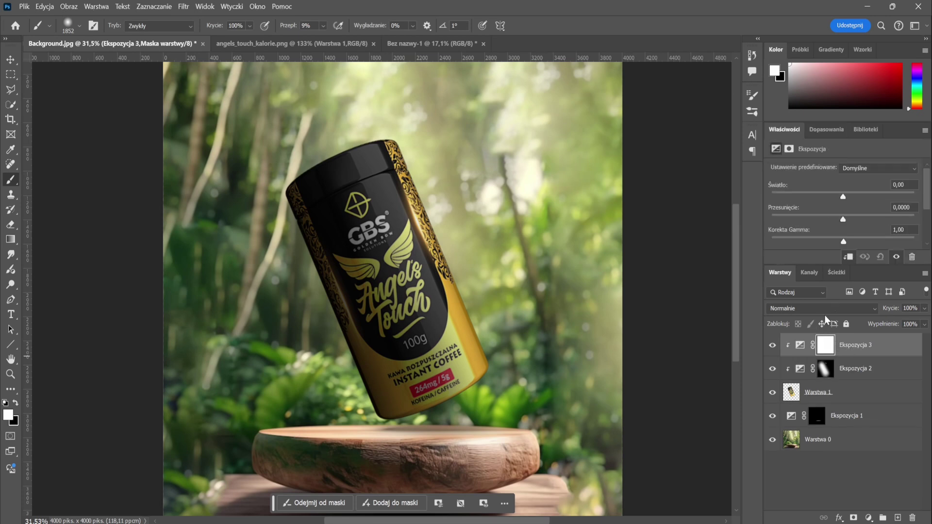
{"action": "left_click_drag", "start_coordinate": [845, 194], "coordinate": [873, 197]}
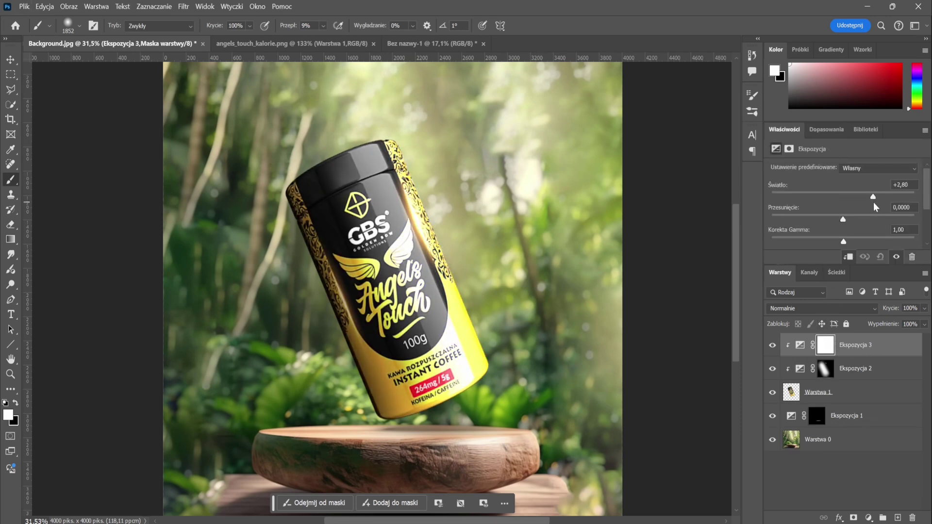
{"action": "left_click_drag", "start_coordinate": [844, 242], "coordinate": [863, 242]}
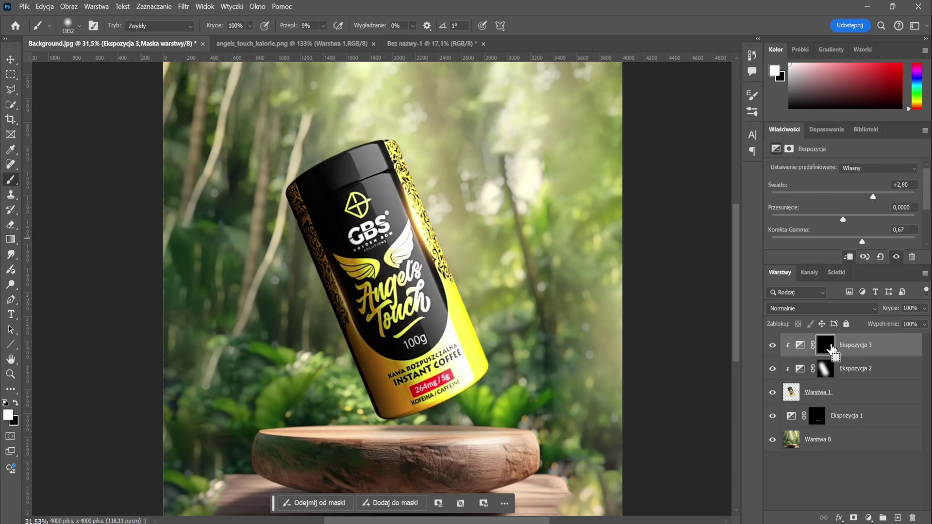
Step: Paint a bright highlight stripe along the can's right edge and compare it
{"action": "scroll", "coordinate": [364, 166], "scroll_direction": "up", "scroll_amount": 5}
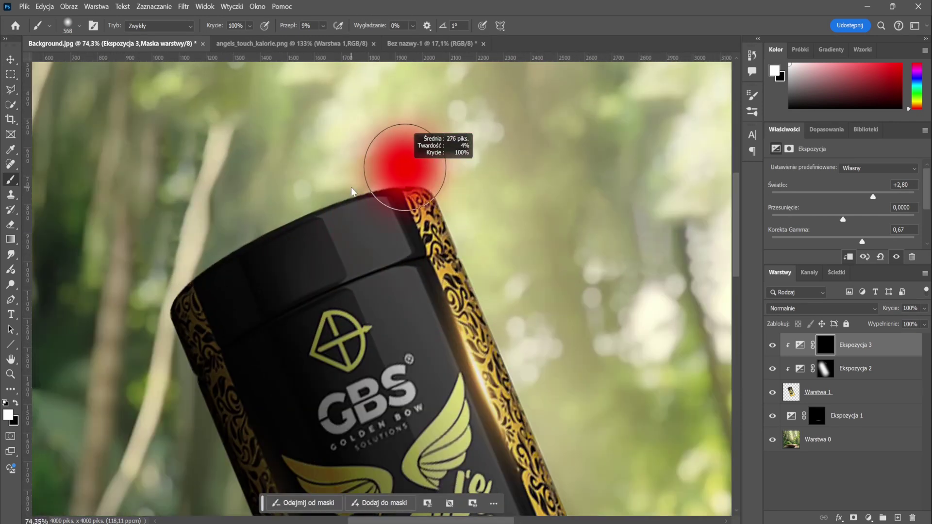
{"action": "scroll", "coordinate": [474, 270], "scroll_direction": "down", "scroll_amount": 5}
{"action": "scroll", "coordinate": [538, 387], "scroll_direction": "up", "scroll_amount": 3}
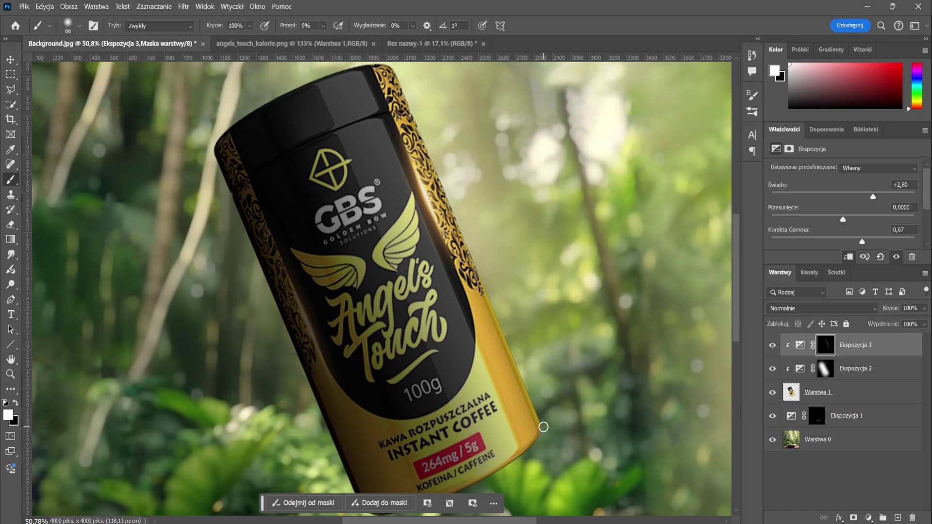
{"action": "left_click_drag", "start_coordinate": [543, 415], "coordinate": [403, 116]}
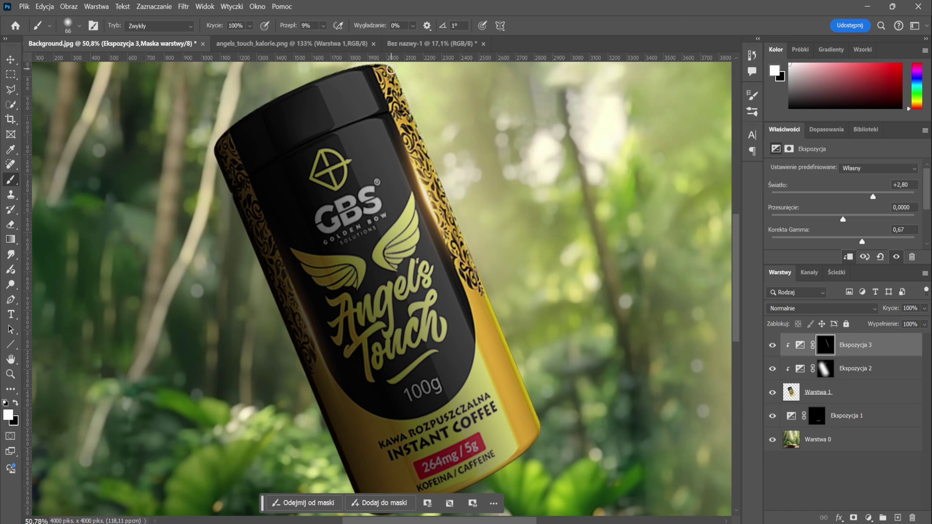
{"action": "left_click", "coordinate": [772, 345]}
{"action": "left_click", "coordinate": [773, 345]}
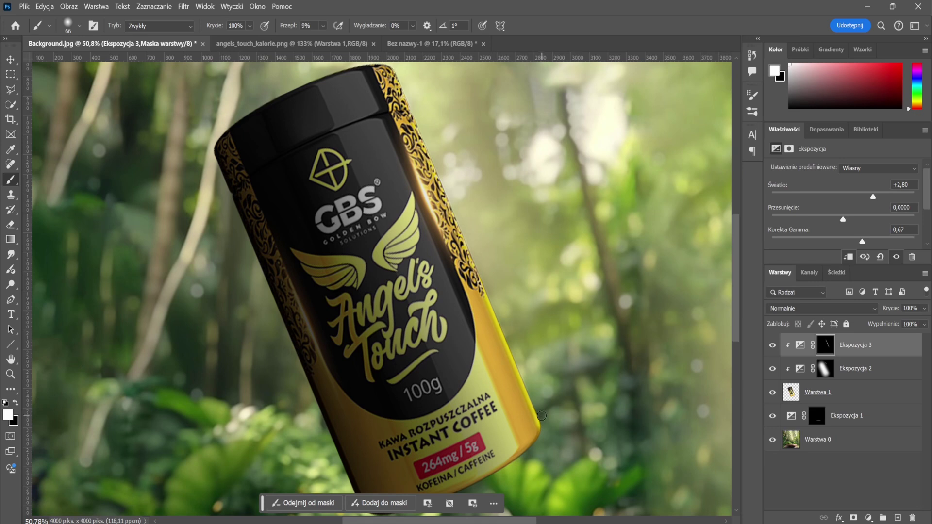
Step: Zoom around the can and select the Ekspozycja 2 mask
{"action": "scroll", "coordinate": [542, 417], "scroll_direction": "down", "scroll_amount": 3}
{"action": "scroll", "coordinate": [531, 370], "scroll_direction": "up", "scroll_amount": 2}
{"action": "scroll", "coordinate": [533, 434], "scroll_direction": "up", "scroll_amount": 2}
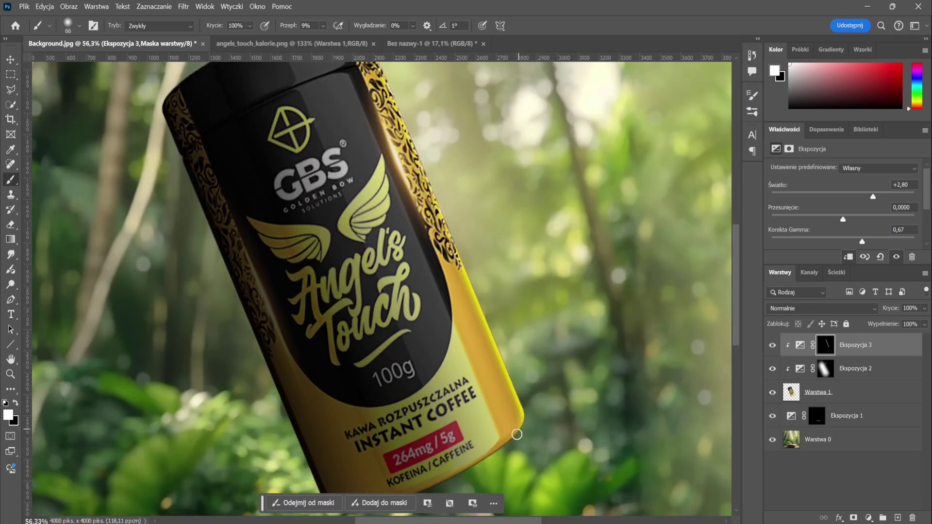
{"action": "scroll", "coordinate": [559, 429], "scroll_direction": "down", "scroll_amount": 3}
{"action": "scroll", "coordinate": [480, 284], "scroll_direction": "up", "scroll_amount": 2}
{"action": "scroll", "coordinate": [479, 284], "scroll_direction": "up", "scroll_amount": 1}
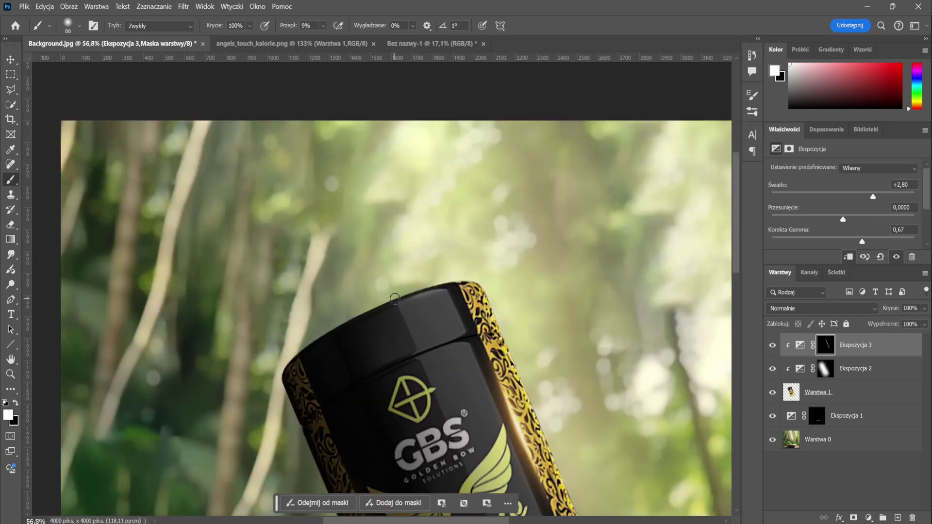
{"action": "scroll", "coordinate": [461, 284], "scroll_direction": "down", "scroll_amount": 3}
{"action": "scroll", "coordinate": [485, 282], "scroll_direction": "up", "scroll_amount": 1}
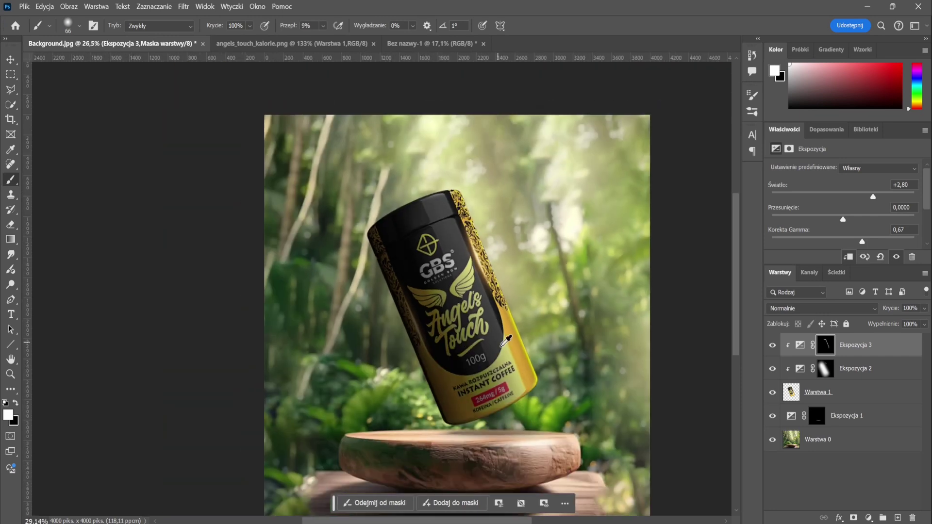
{"action": "scroll", "coordinate": [486, 282], "scroll_direction": "up", "scroll_amount": 1}
{"action": "left_click", "coordinate": [780, 373]}
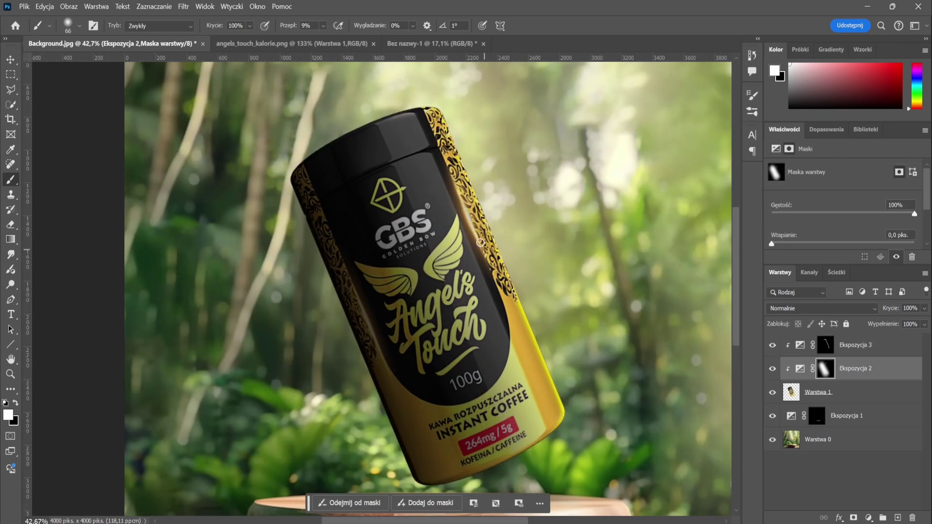
{"action": "scroll", "coordinate": [515, 241], "scroll_direction": "down", "scroll_amount": 2}
{"action": "scroll", "coordinate": [535, 248], "scroll_direction": "down", "scroll_amount": 1}
{"action": "scroll", "coordinate": [539, 252], "scroll_direction": "up", "scroll_amount": 2}
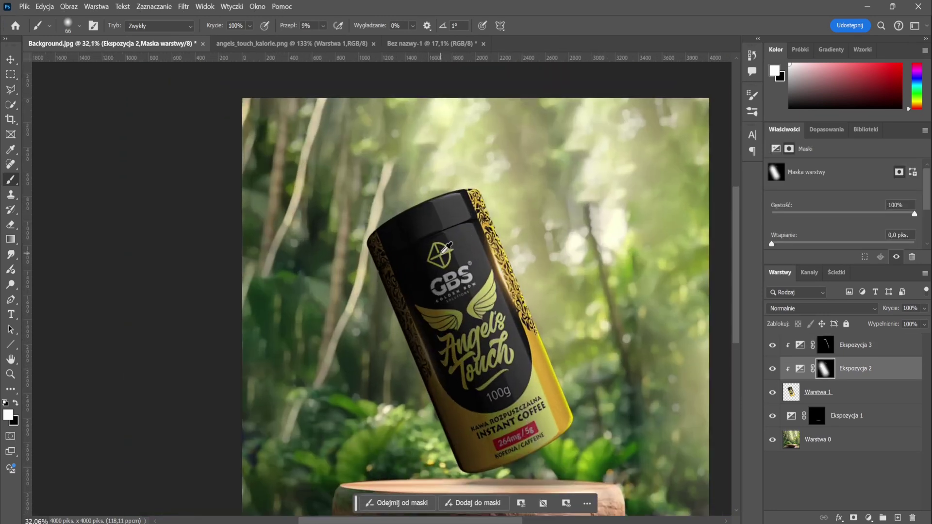
{"action": "scroll", "coordinate": [546, 257], "scroll_direction": "up", "scroll_amount": 1}
Step: Return to the Ekspozycja 3 mask and toggle both exposure glows to compare
{"action": "key", "text": "alt+bracketright"}
{"action": "scroll", "coordinate": [500, 155], "scroll_direction": "up", "scroll_amount": 3}
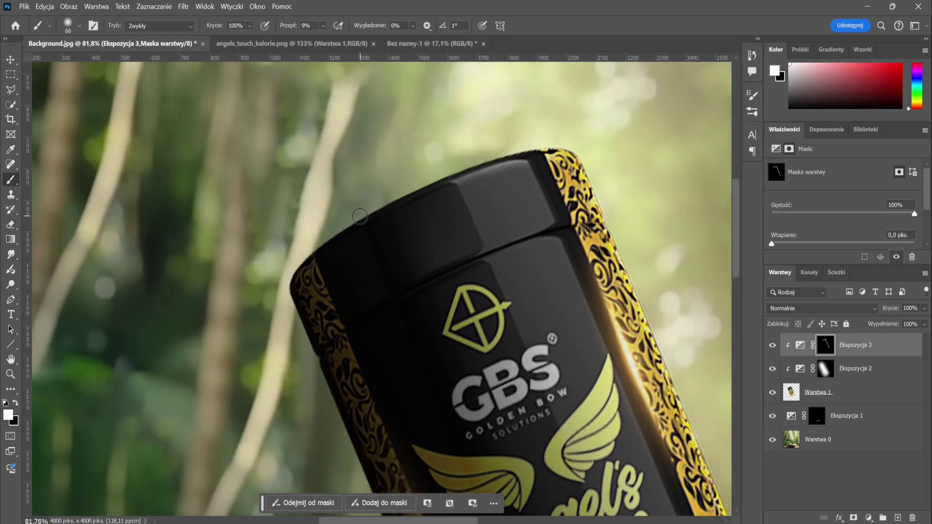
{"action": "scroll", "coordinate": [363, 203], "scroll_direction": "down", "scroll_amount": 2}
{"action": "scroll", "coordinate": [363, 202], "scroll_direction": "down", "scroll_amount": 3}
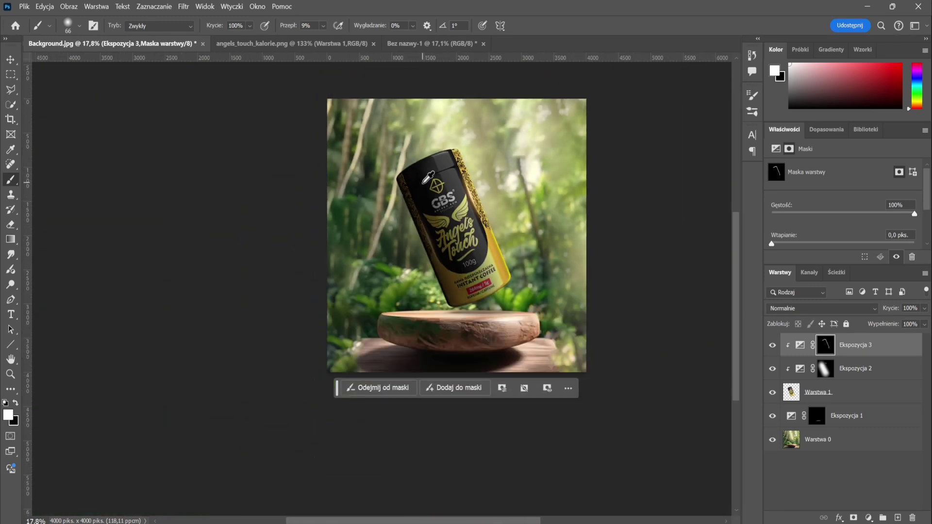
{"action": "left_click", "coordinate": [772, 345]}
{"action": "left_click", "coordinate": [773, 369]}
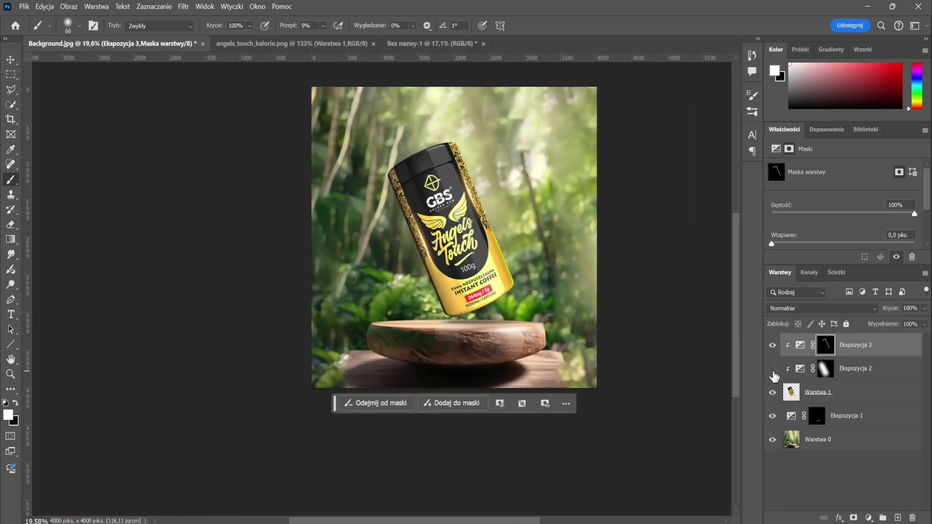
{"action": "left_click", "coordinate": [773, 345]}
{"action": "left_click", "coordinate": [773, 369]}
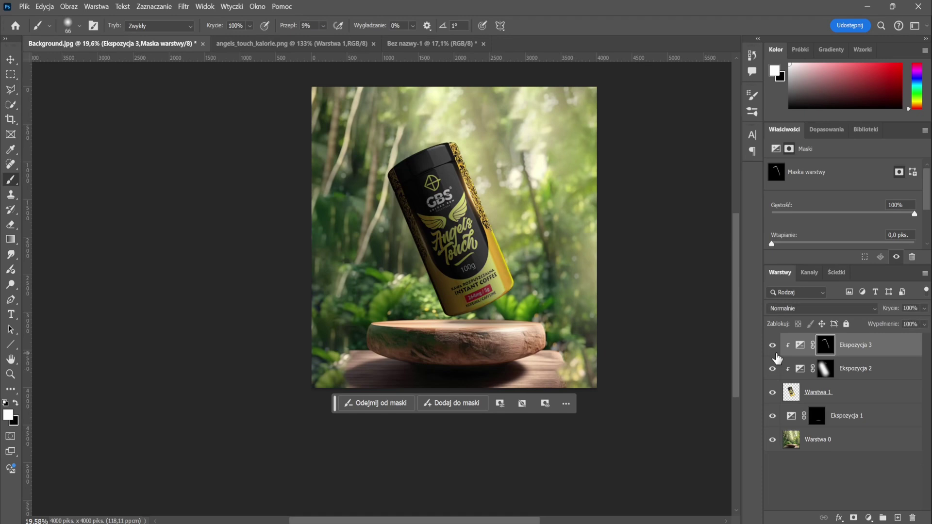
{"action": "scroll", "coordinate": [362, 231], "scroll_direction": "up", "scroll_amount": 2}
{"action": "scroll", "coordinate": [361, 231], "scroll_direction": "up", "scroll_amount": 1}
Step: Touch up the Ekspozycja 2 mask with a smaller black brush
{"action": "left_click", "coordinate": [855, 369]}
{"action": "key", "text": "x"}
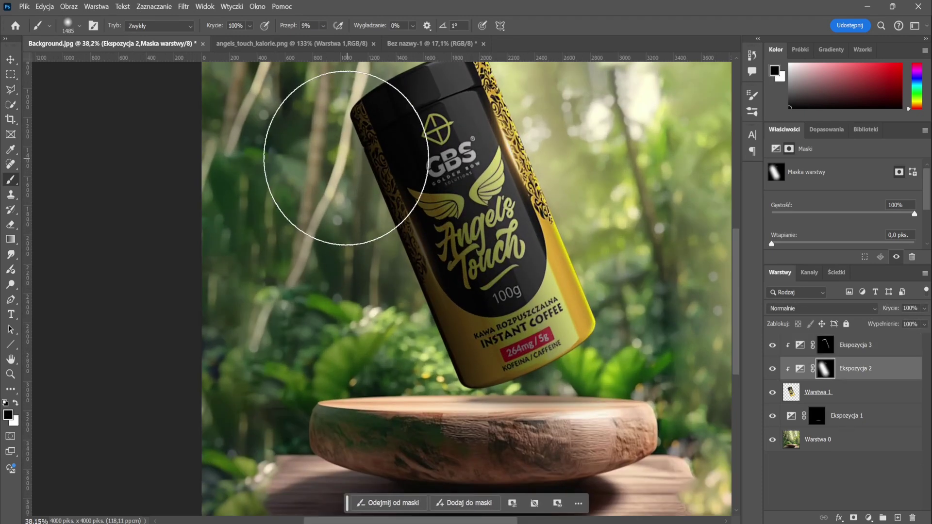
{"action": "scroll", "coordinate": [447, 305], "scroll_direction": "down", "scroll_amount": 1}
{"action": "key", "text": "bracketleft"}
{"action": "key", "text": "bracketleft"}
{"action": "key", "text": "bracketleft"}
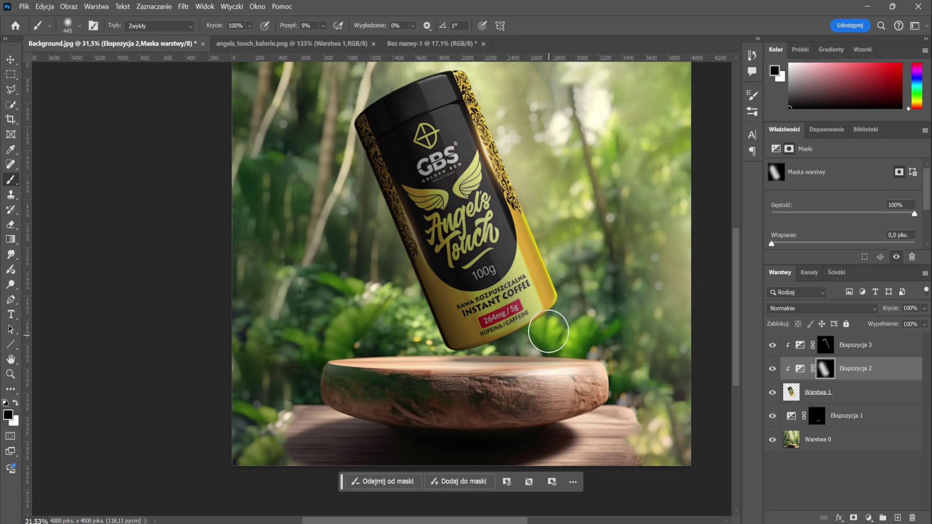
Step: Refine the Ekspozycja 3 mask with a smaller white brush near the lid
{"action": "left_click", "coordinate": [831, 344]}
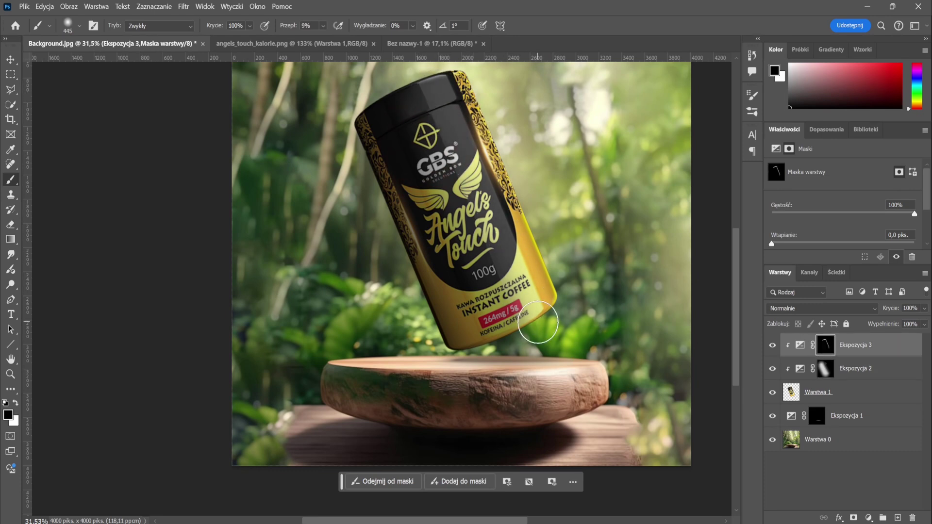
{"action": "key", "text": "x"}
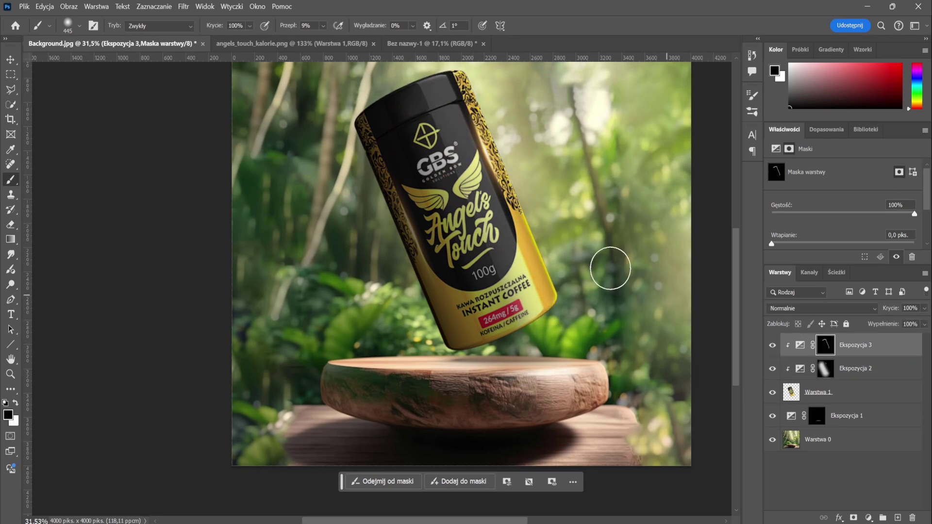
{"action": "scroll", "coordinate": [486, 146], "scroll_direction": "up", "scroll_amount": 1}
{"action": "key", "text": "bracketleft"}
{"action": "key", "text": "bracketleft"}
{"action": "key", "text": "bracketleft"}
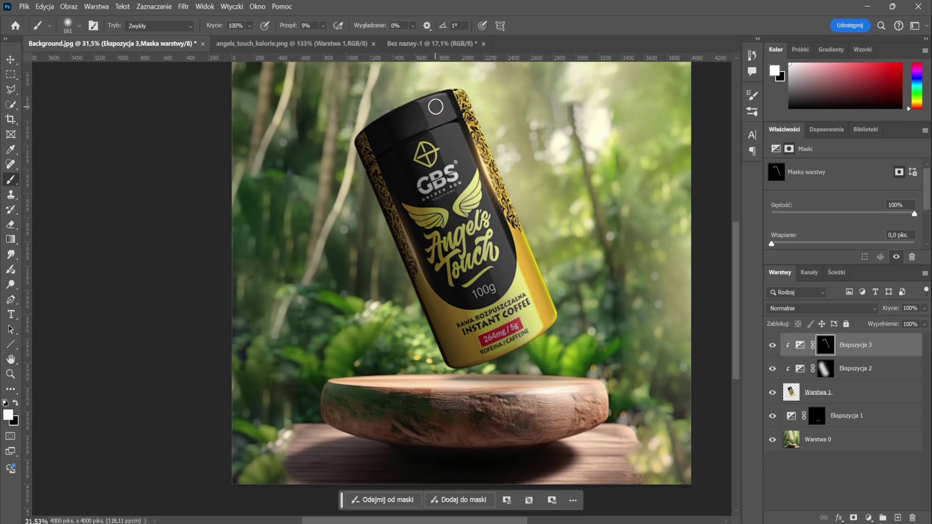
{"action": "scroll", "coordinate": [537, 290], "scroll_direction": "down", "scroll_amount": 2}
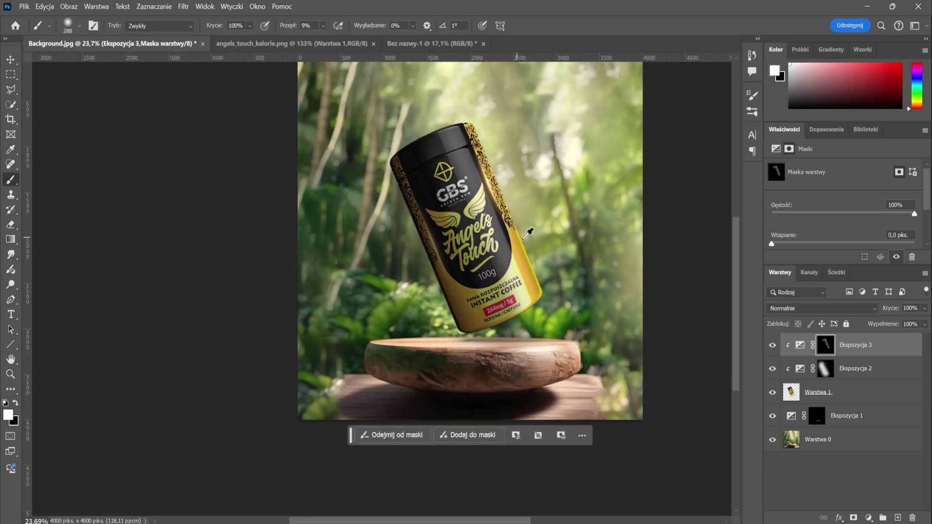
Step: Toggle the Ekspozycja 3 highlight stripe off and on to check it
{"action": "left_click", "coordinate": [772, 345]}
{"action": "left_click", "coordinate": [773, 345]}
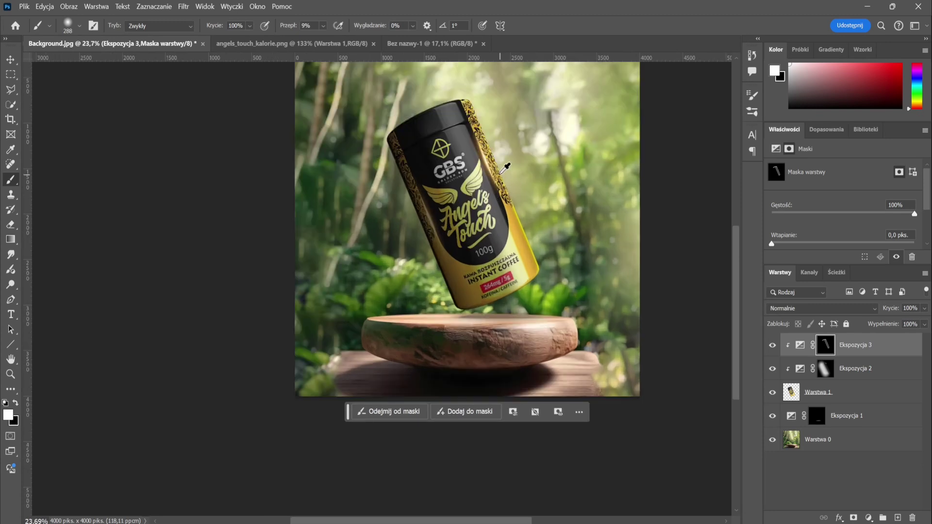
{"action": "scroll", "coordinate": [526, 237], "scroll_direction": "down", "scroll_amount": 1}
{"action": "scroll", "coordinate": [526, 237], "scroll_direction": "up", "scroll_amount": 2}
{"action": "scroll", "coordinate": [526, 236], "scroll_direction": "up", "scroll_amount": 3}
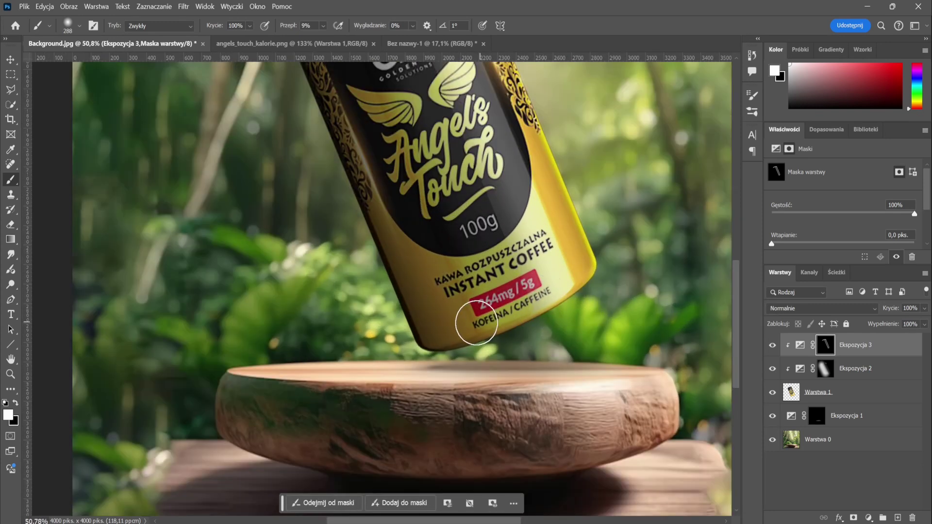
{"action": "scroll", "coordinate": [570, 318], "scroll_direction": "down", "scroll_amount": 2}
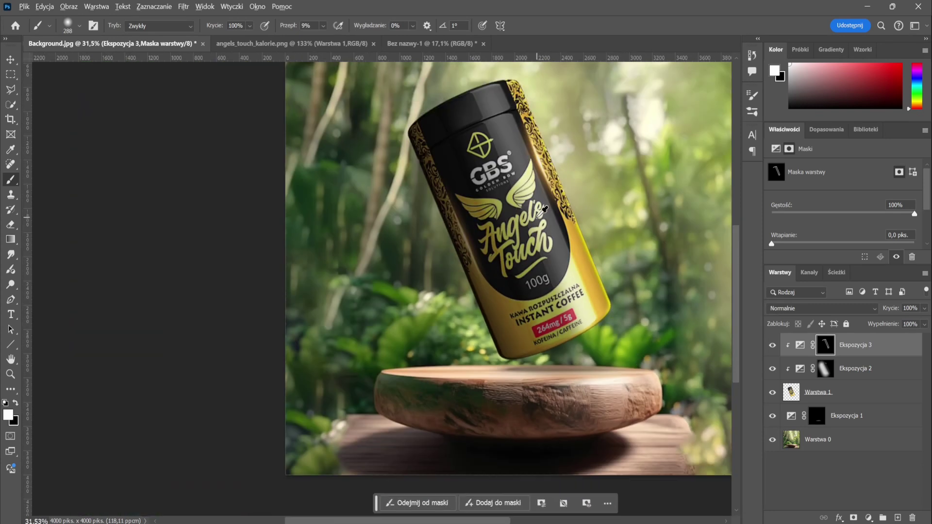
{"action": "scroll", "coordinate": [486, 218], "scroll_direction": "up", "scroll_amount": 2}
{"action": "scroll", "coordinate": [455, 190], "scroll_direction": "down", "scroll_amount": 3}
{"action": "scroll", "coordinate": [456, 190], "scroll_direction": "down", "scroll_amount": 2}
{"action": "scroll", "coordinate": [455, 191], "scroll_direction": "up", "scroll_amount": 1}
{"action": "left_click", "coordinate": [772, 354]}
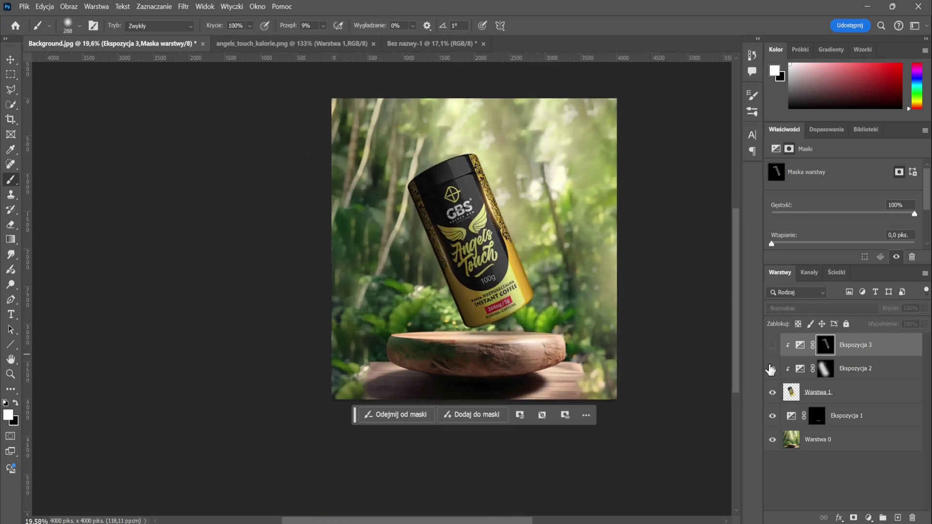
{"action": "left_click", "coordinate": [773, 353]}
{"action": "left_click", "coordinate": [773, 354]}
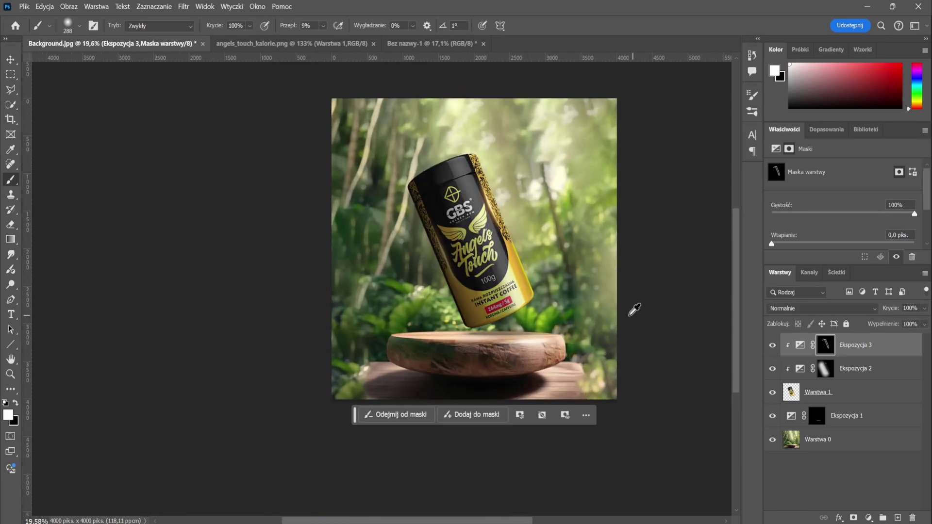
{"action": "scroll", "coordinate": [494, 306], "scroll_direction": "up", "scroll_amount": 3}
{"action": "scroll", "coordinate": [494, 307], "scroll_direction": "down", "scroll_amount": 3}
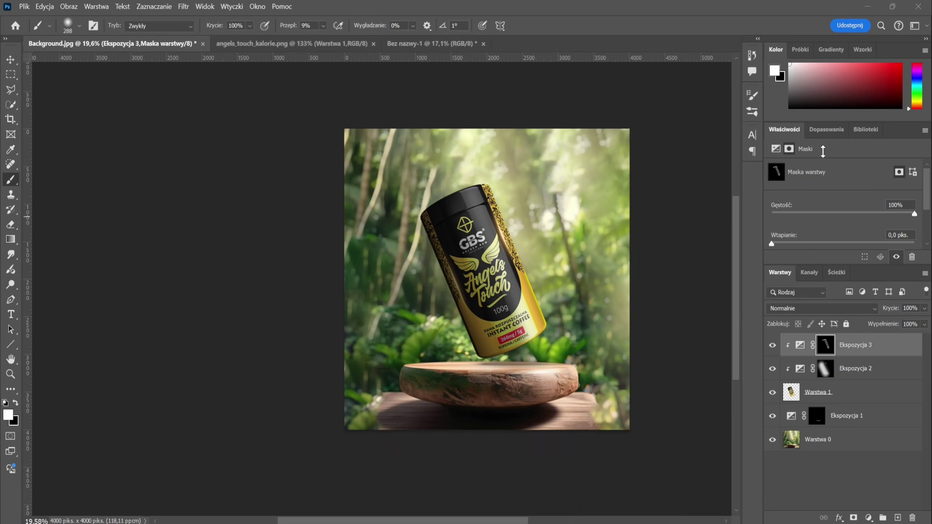
Step: Add a new empty layer, Warstwa 2, above the can's exposure layers and zoom to inspect it
{"action": "left_click", "coordinate": [898, 518]}
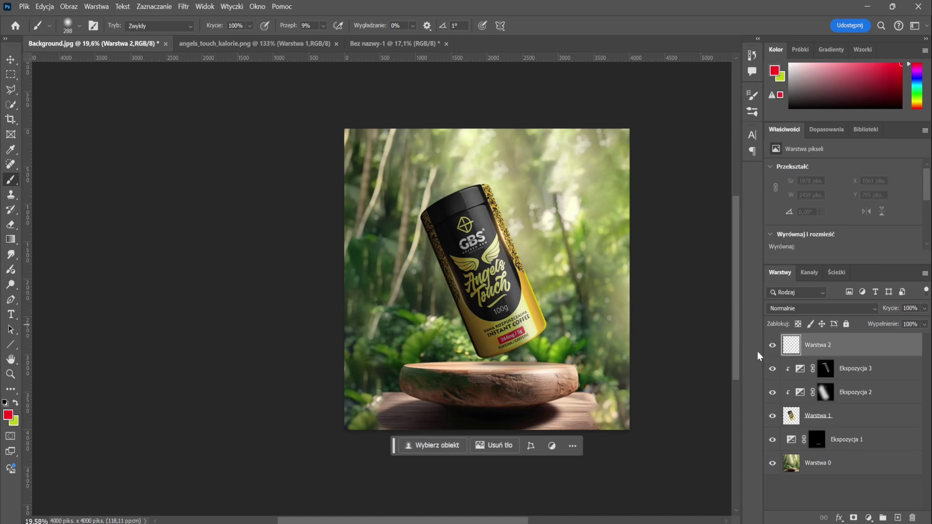
{"action": "scroll", "coordinate": [483, 214], "scroll_direction": "up", "scroll_amount": 1}
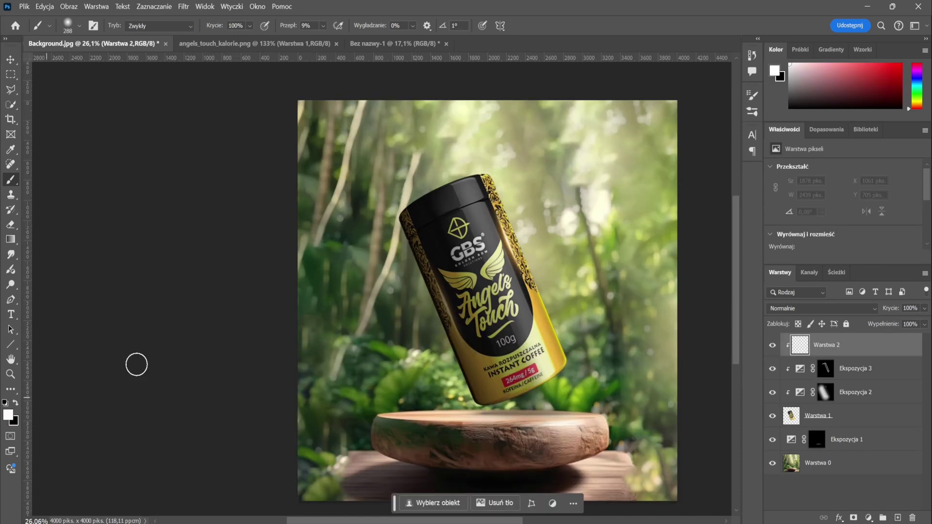
{"action": "scroll", "coordinate": [458, 177], "scroll_direction": "up", "scroll_amount": 3}
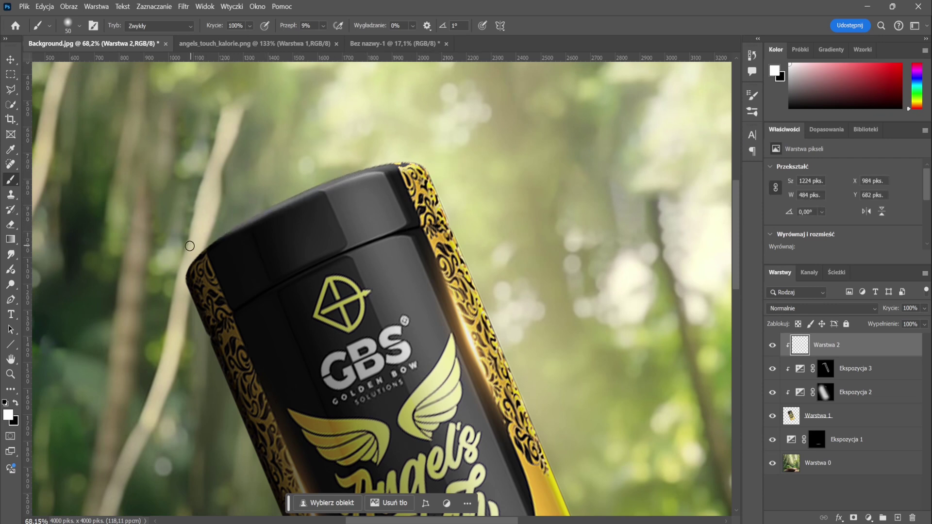
{"action": "scroll", "coordinate": [409, 129], "scroll_direction": "down", "scroll_amount": 3}
{"action": "scroll", "coordinate": [410, 129], "scroll_direction": "down", "scroll_amount": 1}
{"action": "scroll", "coordinate": [439, 141], "scroll_direction": "up", "scroll_amount": 2}
{"action": "scroll", "coordinate": [404, 167], "scroll_direction": "up", "scroll_amount": 3}
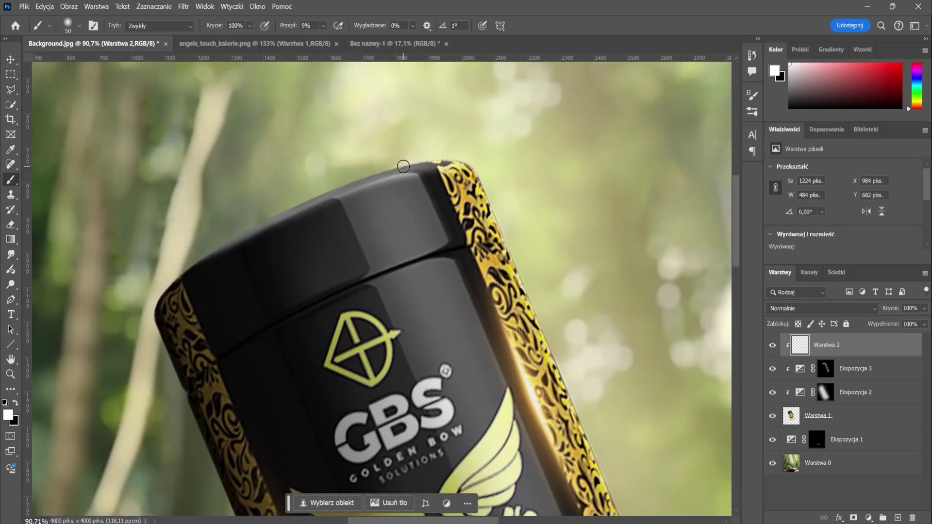
{"action": "scroll", "coordinate": [273, 203], "scroll_direction": "down", "scroll_amount": 2}
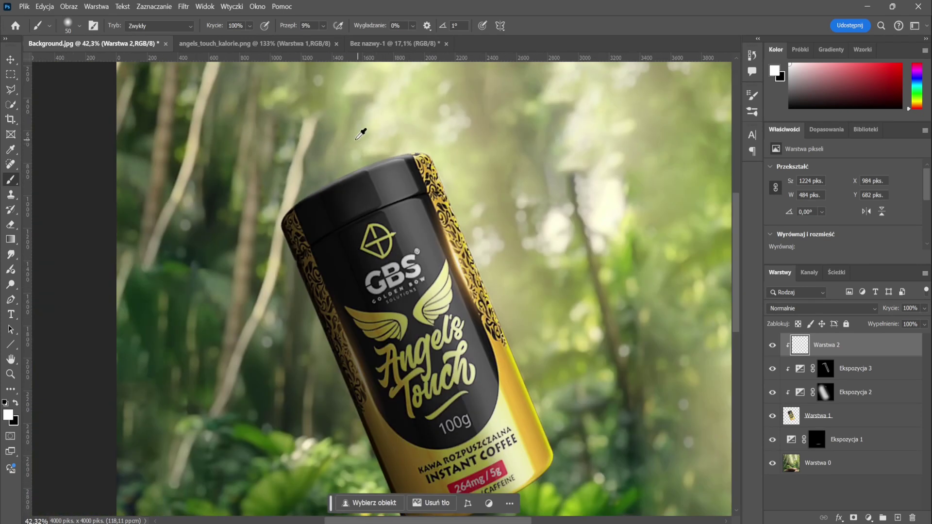
{"action": "scroll", "coordinate": [364, 128], "scroll_direction": "down", "scroll_amount": 2}
{"action": "scroll", "coordinate": [479, 260], "scroll_direction": "up", "scroll_amount": 2}
{"action": "scroll", "coordinate": [397, 338], "scroll_direction": "up", "scroll_amount": 2}
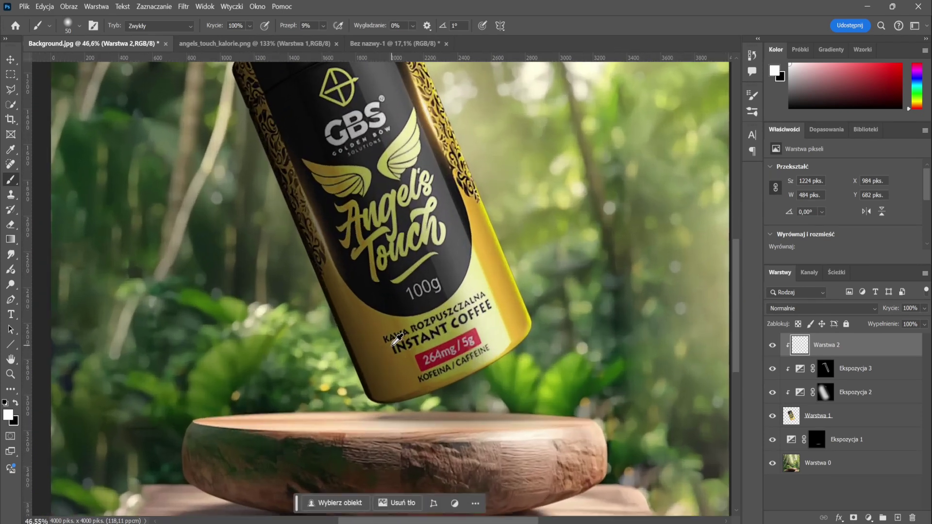
Step: Target the Ekspozycja 2 mask and swap the foreground and background colours
{"action": "left_click", "coordinate": [826, 393]}
{"action": "key", "text": "x"}
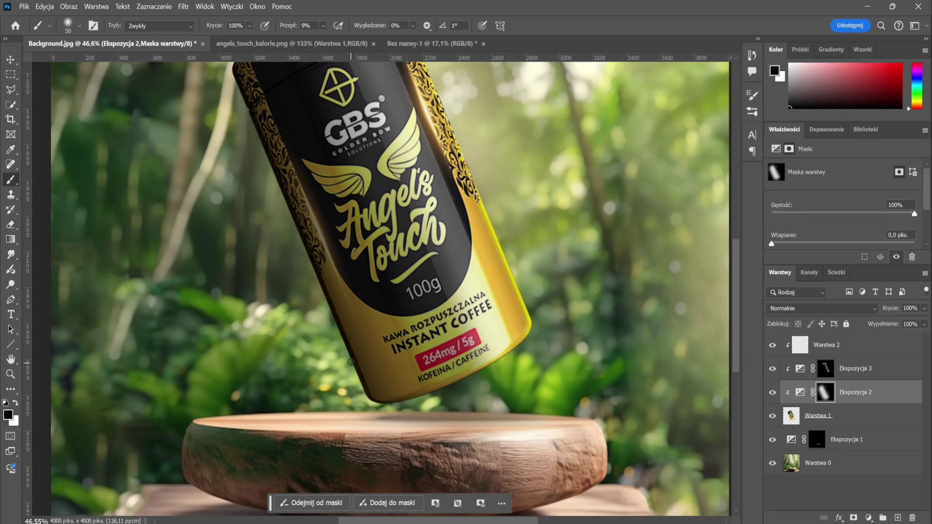
{"action": "scroll", "coordinate": [362, 362], "scroll_direction": "down", "scroll_amount": 4}
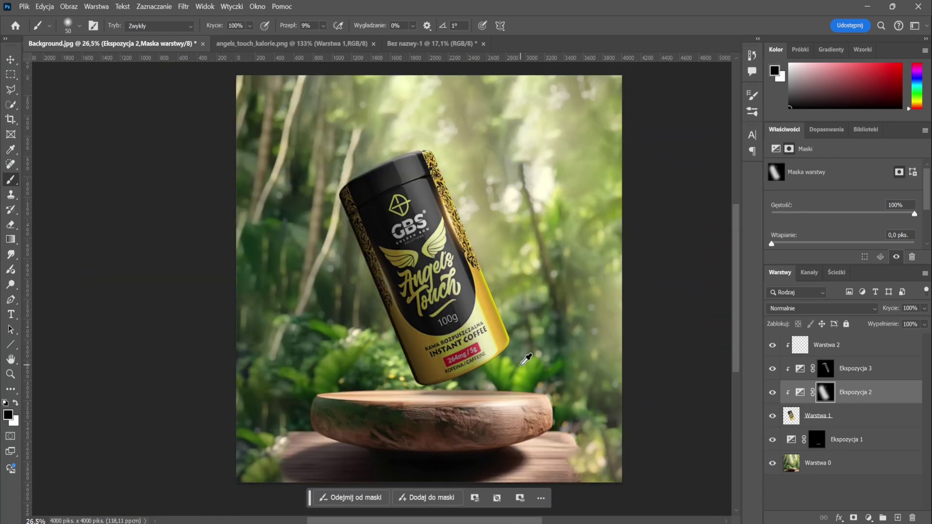
{"action": "scroll", "coordinate": [525, 359], "scroll_direction": "down", "scroll_amount": 3}
{"action": "scroll", "coordinate": [467, 287], "scroll_direction": "up", "scroll_amount": 1}
{"action": "scroll", "coordinate": [442, 262], "scroll_direction": "up", "scroll_amount": 2}
{"action": "scroll", "coordinate": [442, 262], "scroll_direction": "up", "scroll_amount": 1}
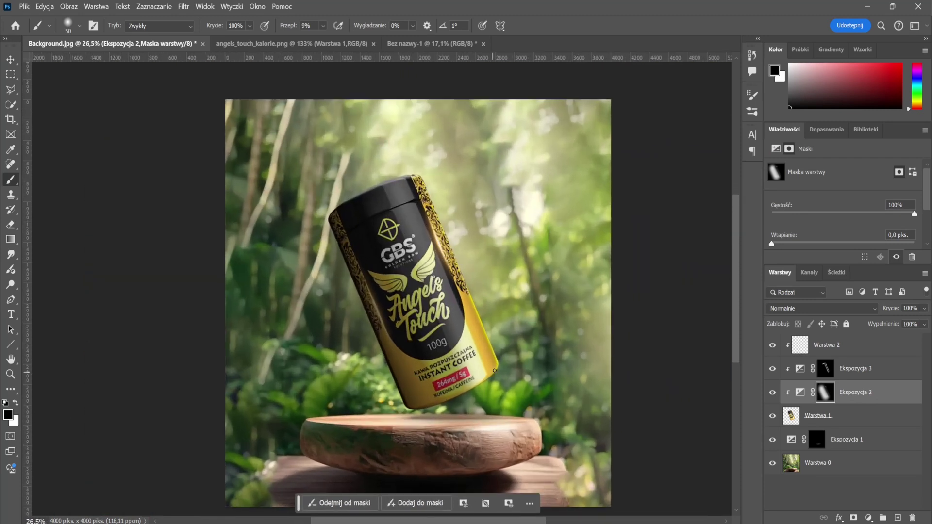
{"action": "scroll", "coordinate": [486, 340], "scroll_direction": "up", "scroll_amount": 7}
Step: Select Warstwa 2, swap the colours back, and zoom in and out to check the shading
{"action": "left_click", "coordinate": [825, 345]}
{"action": "key", "text": "x"}
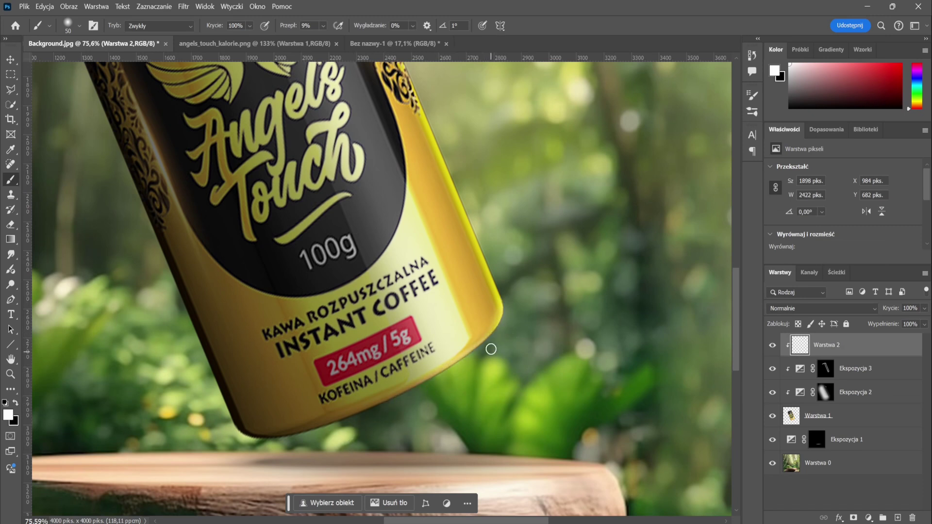
{"action": "scroll", "coordinate": [536, 351], "scroll_direction": "down", "scroll_amount": 7}
{"action": "scroll", "coordinate": [574, 340], "scroll_direction": "up", "scroll_amount": 3}
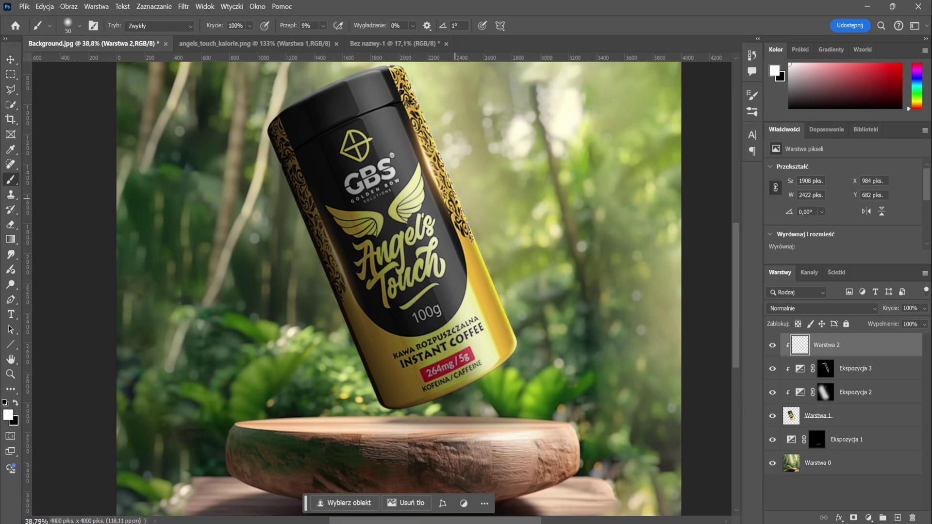
{"action": "scroll", "coordinate": [517, 341], "scroll_direction": "down", "scroll_amount": 4}
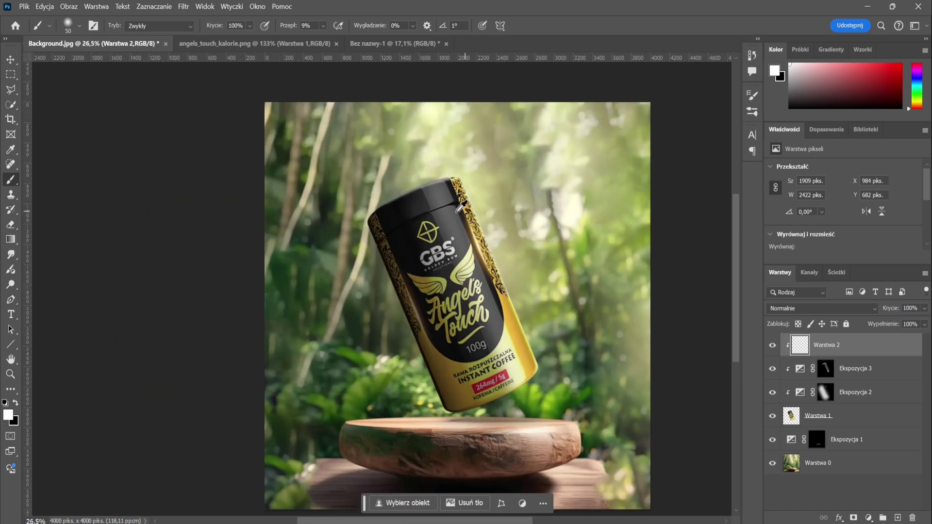
{"action": "scroll", "coordinate": [521, 212], "scroll_direction": "up", "scroll_amount": 2}
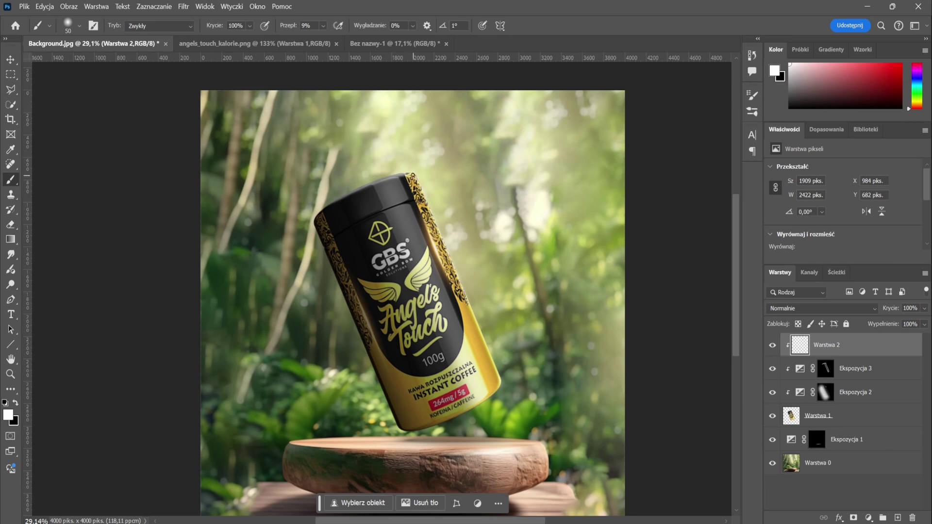
{"action": "scroll", "coordinate": [429, 184], "scroll_direction": "down", "scroll_amount": 3}
{"action": "scroll", "coordinate": [447, 187], "scroll_direction": "up", "scroll_amount": 1}
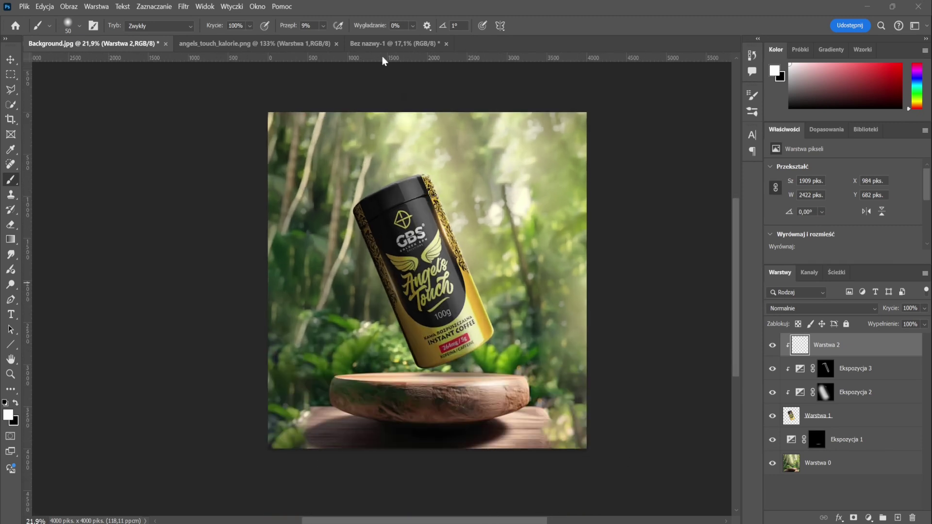
Step: Open coffee.png and select its entire canvas
{"action": "right_click", "coordinate": [486, 44]}
{"action": "left_click", "coordinate": [510, 83]}
{"action": "double_click", "coordinate": [188, 94]}
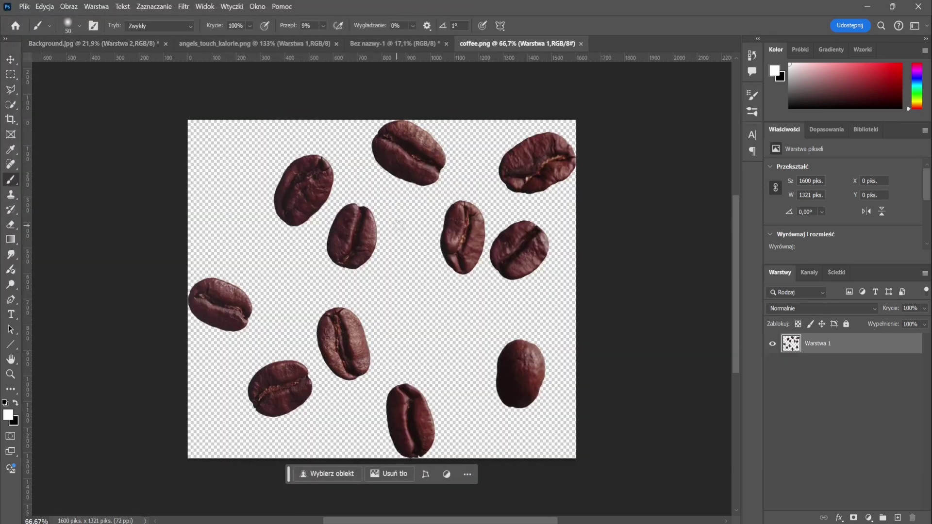
{"action": "key", "text": "ctrl+a"}
Step: Open splash.png, copy the splash, and paste it into Background.jpg
{"action": "right_click", "coordinate": [604, 42]}
{"action": "left_click", "coordinate": [629, 83]}
{"action": "double_click", "coordinate": [187, 167]}
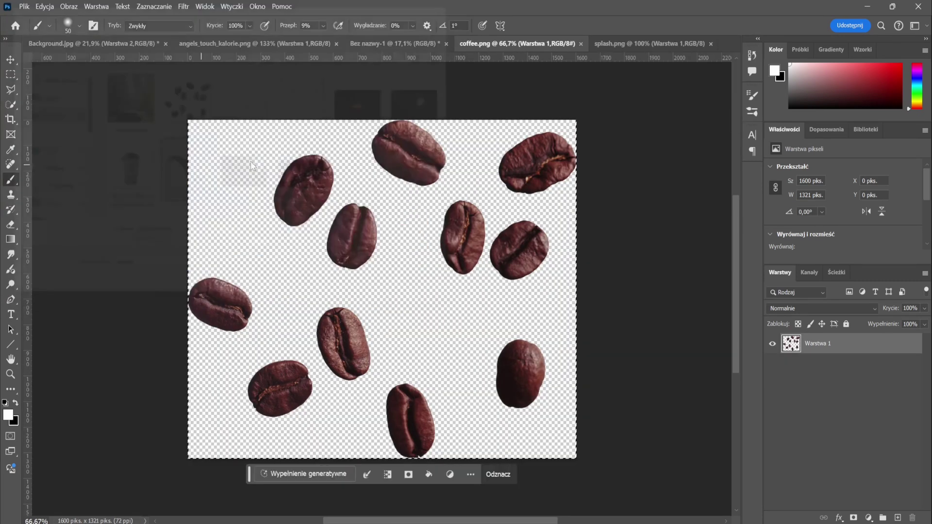
{"action": "key", "text": "ctrl+c"}
{"action": "left_click", "coordinate": [92, 44]}
{"action": "key", "text": "ctrl+v"}
{"action": "key", "text": "ctrl+t"}
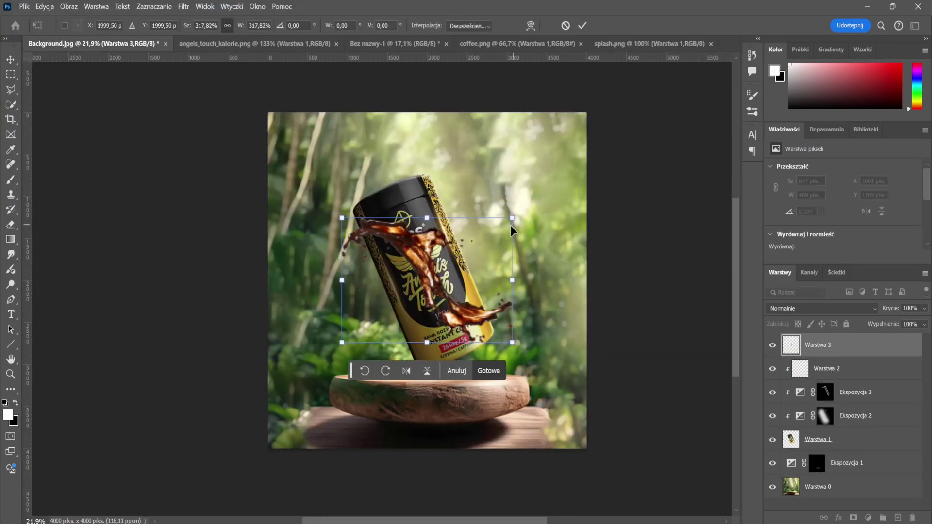
Step: Move the splash layer Warstwa 3 below Warstwa 1 and enlarge it around the can
{"action": "left_click", "coordinate": [582, 27]}
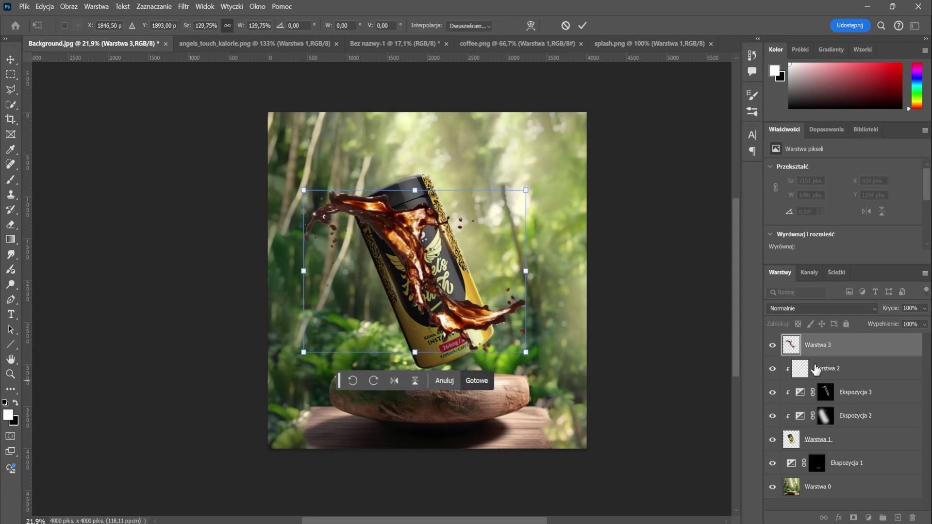
{"action": "left_click_drag", "start_coordinate": [818, 344], "coordinate": [835, 449]}
{"action": "key", "text": "ctrl+t"}
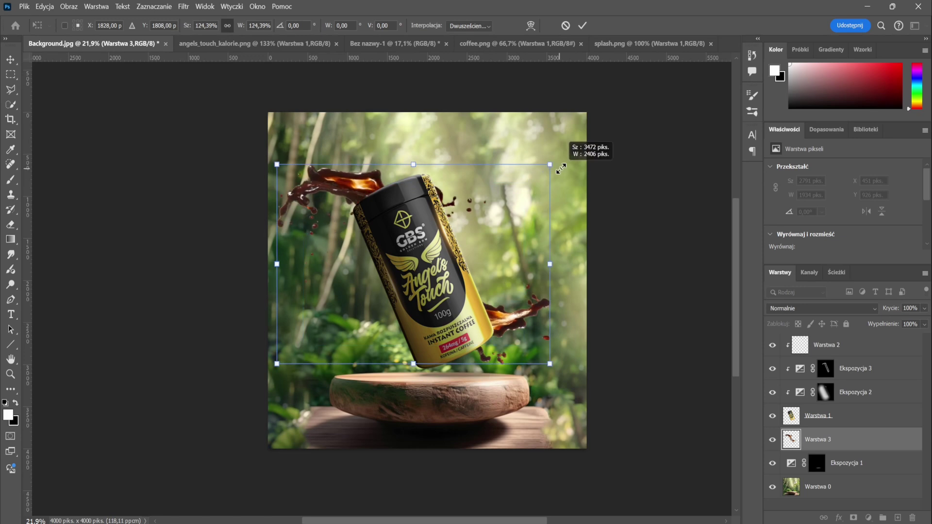
{"action": "left_click_drag", "start_coordinate": [529, 181], "coordinate": [558, 162]}
{"action": "key", "text": "Return"}
Step: Shift the splash slightly right and down, then rotate it to about -21°
{"action": "key", "text": "ctrl+t"}
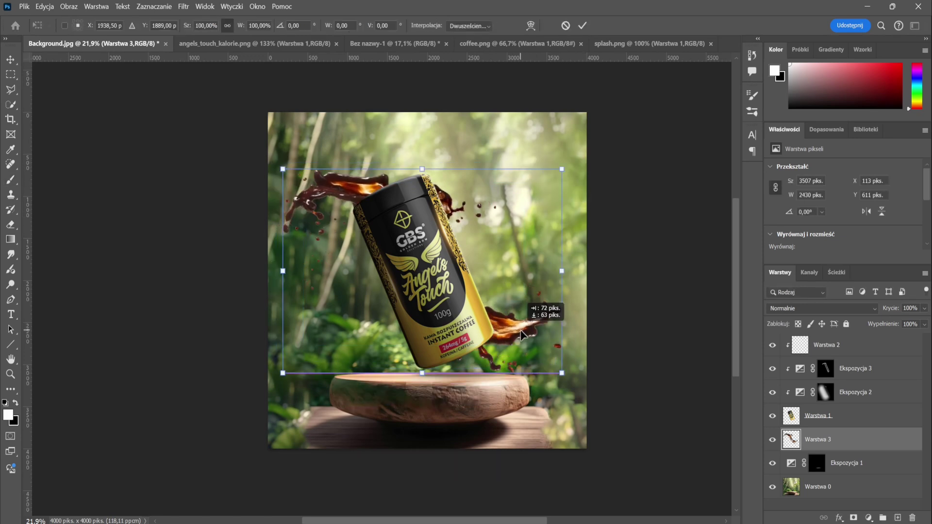
{"action": "left_click_drag", "start_coordinate": [518, 317], "coordinate": [532, 324]}
{"action": "key", "text": "Return"}
{"action": "key", "text": "ctrl+t"}
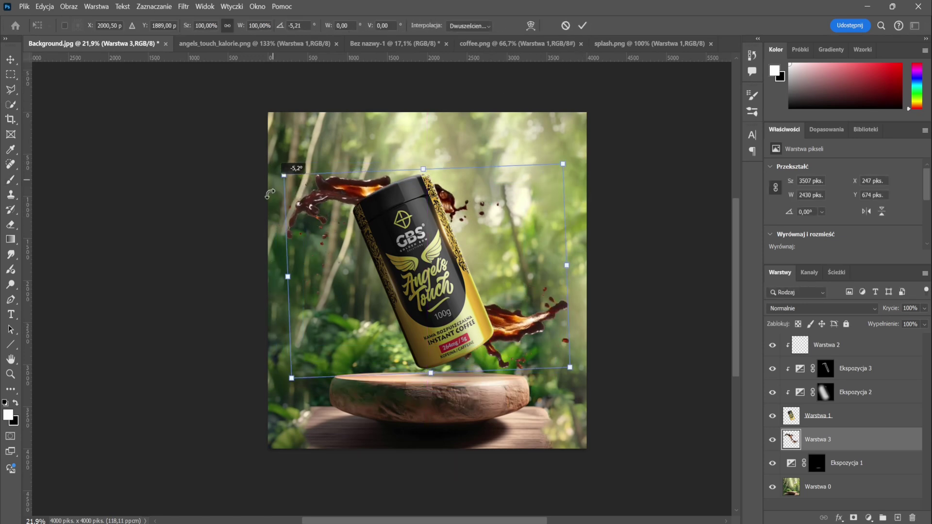
{"action": "left_click_drag", "start_coordinate": [291, 177], "coordinate": [276, 239]}
Step: Add a Color Balance layer clipped to Warstwa 3, with midtones set to +40, -8, -54
{"action": "left_click", "coordinate": [827, 129]}
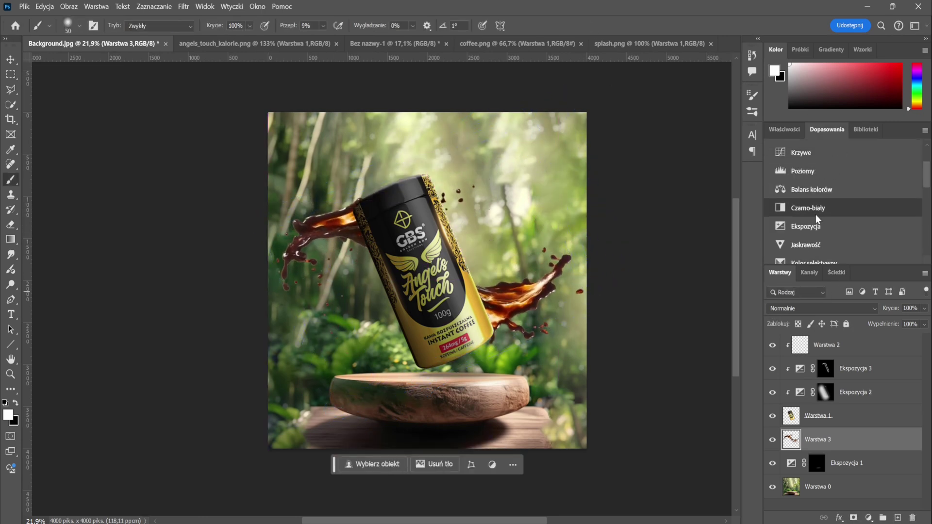
{"action": "left_click", "coordinate": [807, 226]}
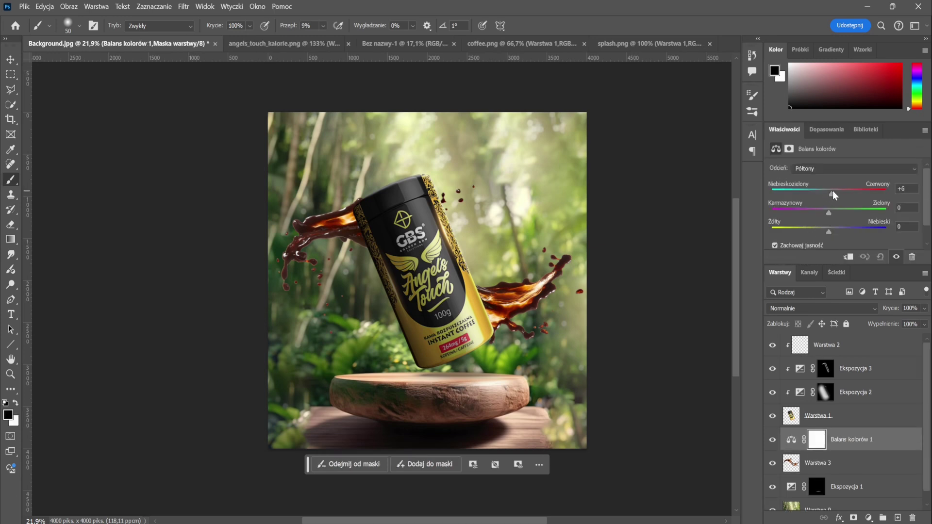
{"action": "left_click", "coordinate": [836, 445]}
{"action": "key", "text": "ctrl+alt+g"}
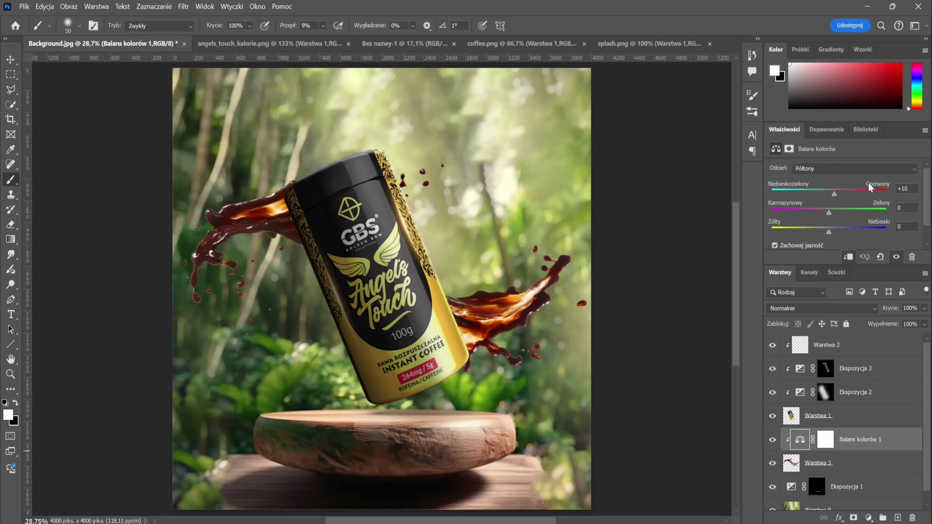
{"action": "mouse_move", "coordinate": [805, 200]}
{"action": "left_mouse_down"}
{"action": "mouse_move", "coordinate": [838, 212]}
{"action": "mouse_move", "coordinate": [798, 232]}
{"action": "mouse_move", "coordinate": [837, 193]}
{"action": "mouse_move", "coordinate": [852, 193]}
{"action": "left_mouse_up"}
{"action": "scroll", "coordinate": [448, 225], "scroll_direction": "down", "scroll_amount": 2}
Step: Add an Exposure adjustment to the splash with exposure -1.17 and gamma 1.06
{"action": "left_click", "coordinate": [827, 129]}
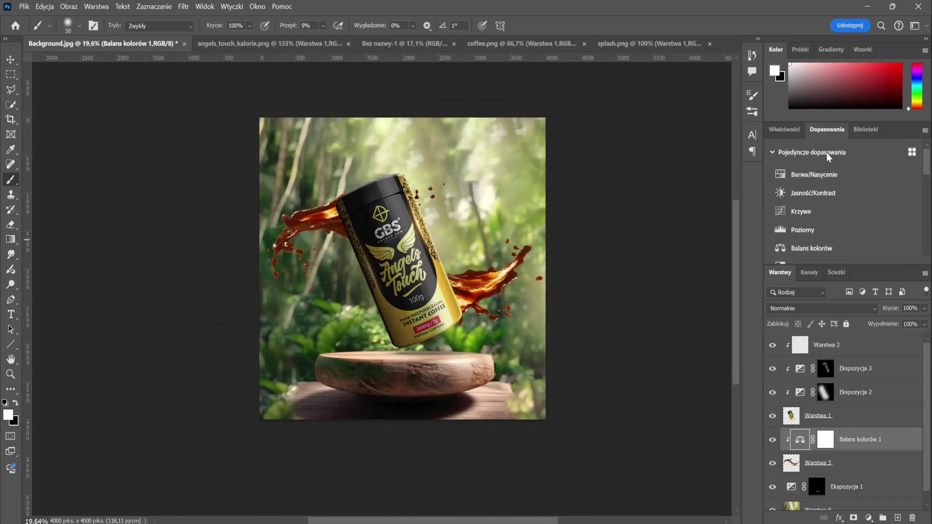
{"action": "left_click", "coordinate": [806, 226]}
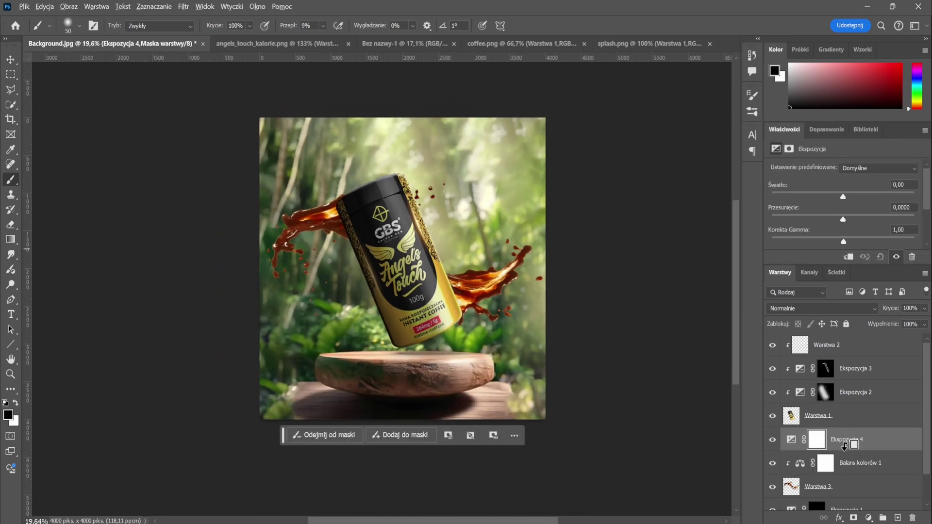
{"action": "left_click_drag", "start_coordinate": [843, 197], "coordinate": [834, 196]}
{"action": "left_click_drag", "start_coordinate": [845, 243], "coordinate": [840, 244]}
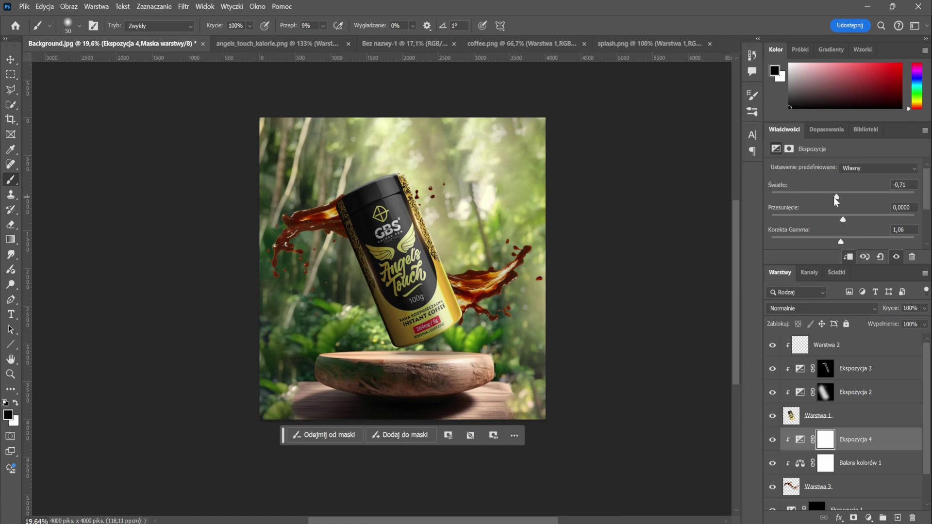
{"action": "left_click_drag", "start_coordinate": [834, 198], "coordinate": [830, 197]}
{"action": "key", "text": "ctrl+minus"}
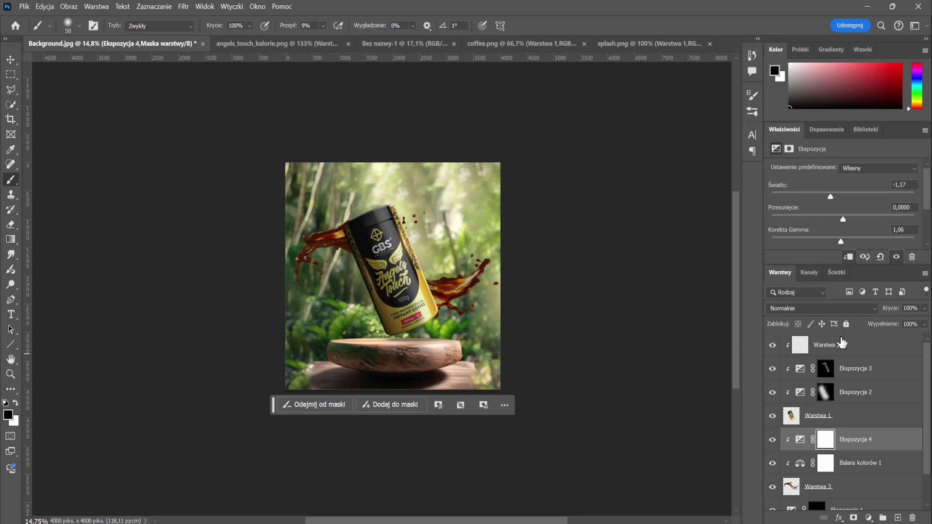
Step: Switch to coffee.png and begin a Polygonal Lasso outline around a single bean
{"action": "left_click", "coordinate": [843, 344]}
{"action": "left_click", "coordinate": [535, 42]}
{"action": "left_click", "coordinate": [113, 42]}
{"action": "key", "text": "x"}
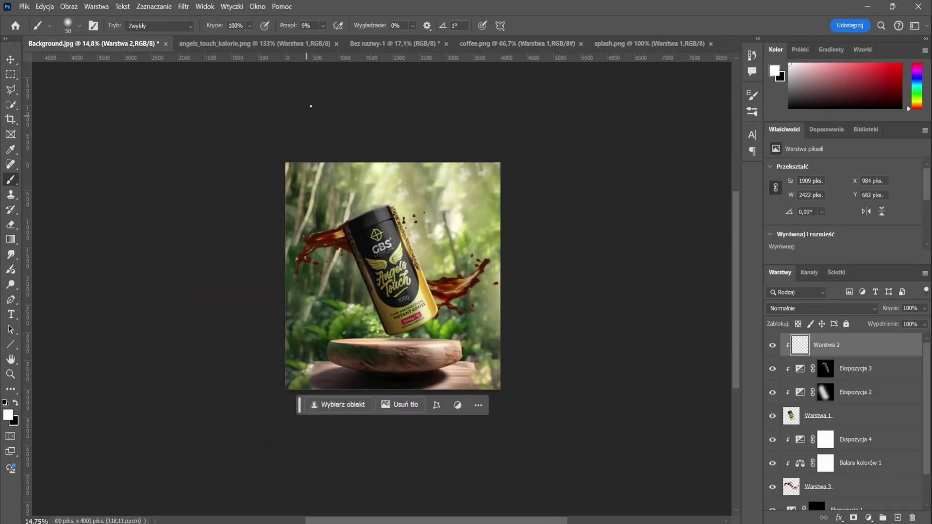
{"action": "left_click", "coordinate": [517, 43]}
{"action": "key", "text": "l"}
{"action": "left_click", "coordinate": [348, 385]}
{"action": "left_click", "coordinate": [300, 393]}
Step: Copy the outlined bean into Background.jpg, enlarged and rotated at the image's left edge
{"action": "double_click", "coordinate": [355, 316]}
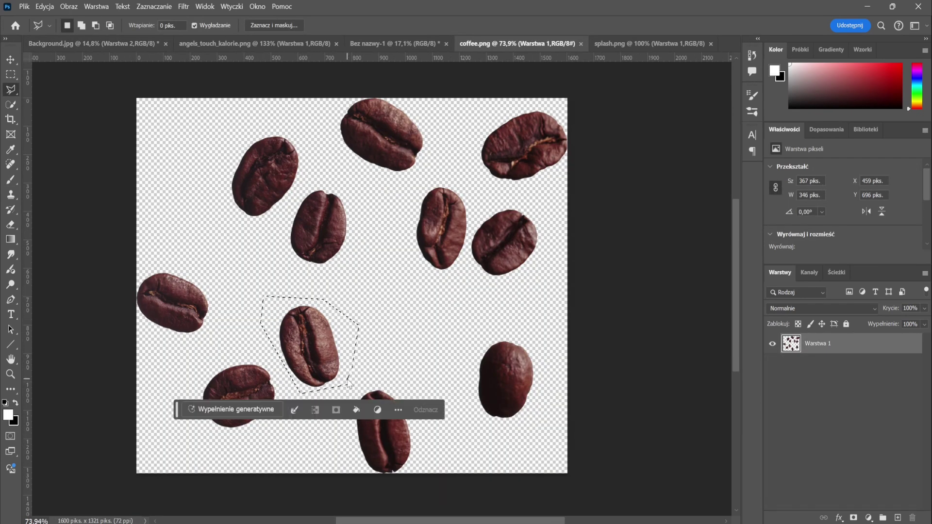
{"action": "key", "text": "ctrl+c"}
{"action": "left_click", "coordinate": [146, 44]}
{"action": "key", "text": "ctrl+v"}
{"action": "key", "text": "ctrl+t"}
{"action": "mouse_move", "coordinate": [395, 272]}
{"action": "left_mouse_down"}
{"action": "mouse_move", "coordinate": [422, 209]}
{"action": "mouse_move", "coordinate": [449, 271]}
{"action": "left_mouse_up"}
{"action": "left_click_drag", "start_coordinate": [480, 214], "coordinate": [490, 253]}
{"action": "mouse_move", "coordinate": [437, 282]}
{"action": "left_mouse_down"}
{"action": "mouse_move", "coordinate": [292, 271]}
{"action": "mouse_move", "coordinate": [282, 312]}
{"action": "left_mouse_up"}
{"action": "left_click", "coordinate": [582, 25]}
Step: Paste two more beans: a shrunken, rotated one at the right edge and a small one over the can's lower right
{"action": "key", "text": "ctrl+v"}
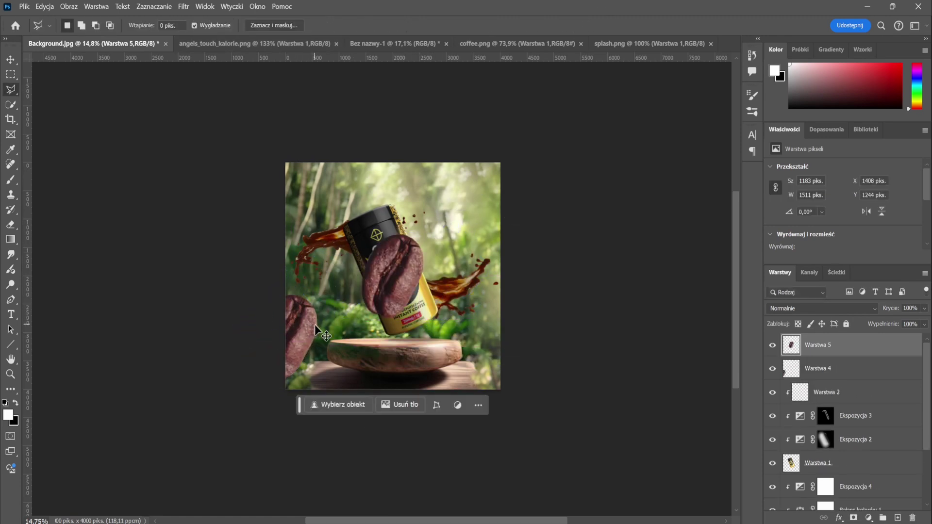
{"action": "key", "text": "ctrl+t"}
{"action": "mouse_move", "coordinate": [480, 330]}
{"action": "left_mouse_down"}
{"action": "mouse_move", "coordinate": [420, 301]}
{"action": "mouse_move", "coordinate": [384, 256]}
{"action": "mouse_move", "coordinate": [500, 314]}
{"action": "left_mouse_up"}
{"action": "key", "text": "Return"}
{"action": "key", "text": "ctrl+v"}
{"action": "key", "text": "ctrl+t"}
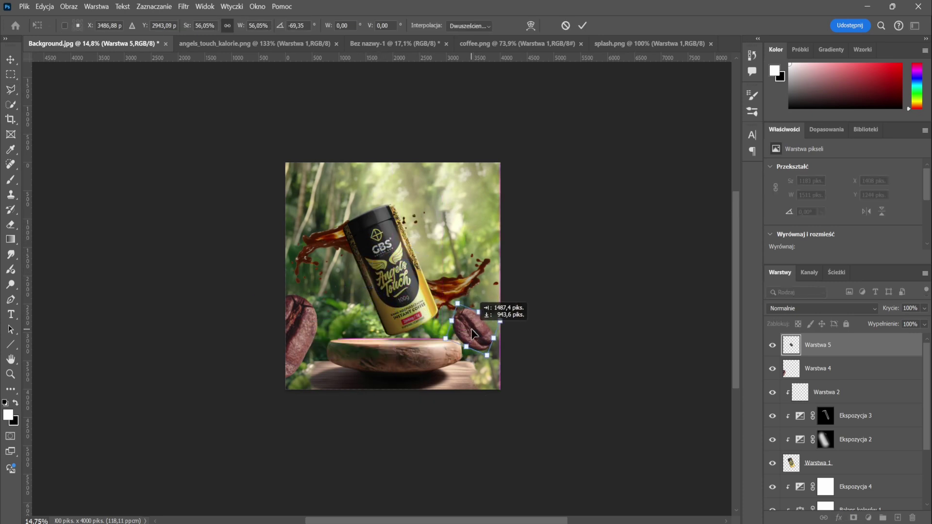
{"action": "key", "text": "Return"}
{"action": "key", "text": "ctrl+t"}
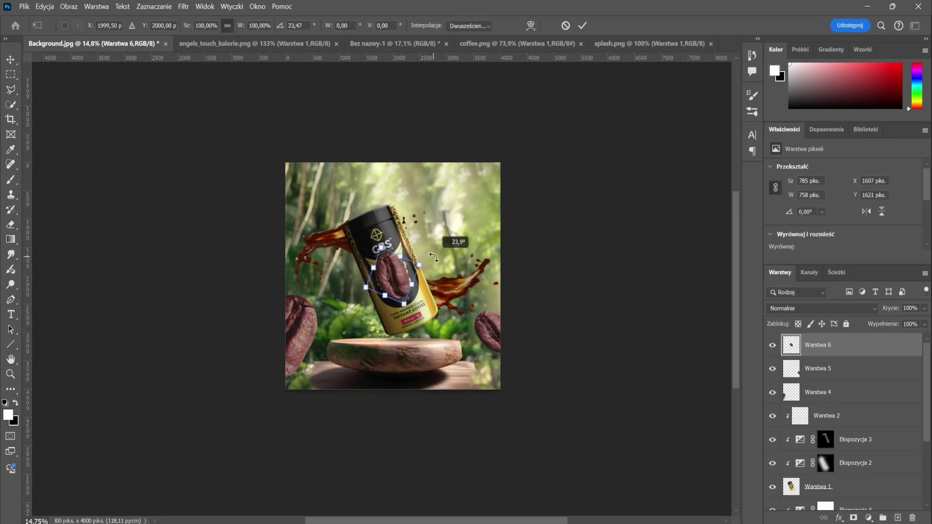
{"action": "mouse_move", "coordinate": [427, 267]}
{"action": "left_mouse_down"}
{"action": "mouse_move", "coordinate": [430, 313]}
{"action": "mouse_move", "coordinate": [417, 274]}
{"action": "mouse_move", "coordinate": [426, 261]}
{"action": "left_mouse_up"}
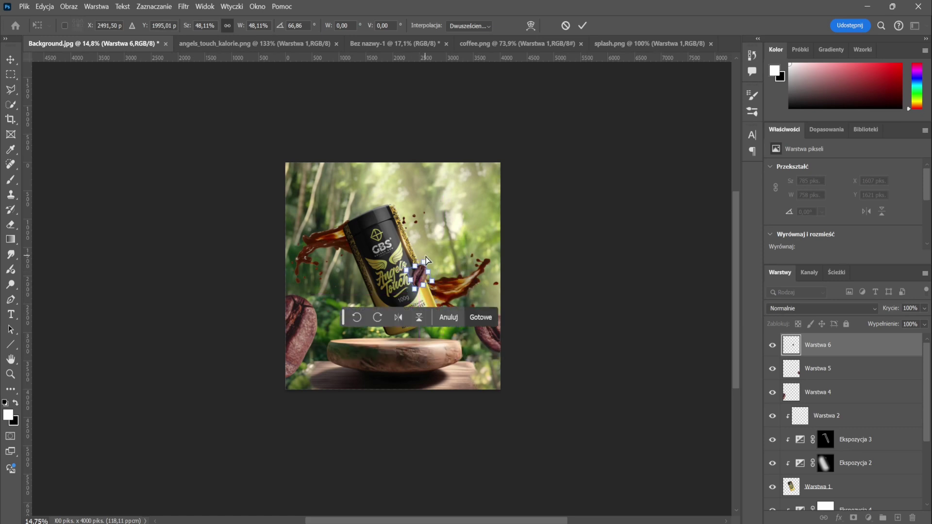
{"action": "key", "text": "Return"}
Step: Paste two more beans, one beside the splash and one rotated above the can
{"action": "key", "text": "ctrl+v"}
{"action": "key", "text": "ctrl+t"}
{"action": "mouse_move", "coordinate": [393, 383]}
{"action": "left_mouse_down"}
{"action": "mouse_move", "coordinate": [441, 214]}
{"action": "mouse_move", "coordinate": [454, 209]}
{"action": "mouse_move", "coordinate": [454, 310]}
{"action": "left_mouse_up"}
{"action": "scroll", "coordinate": [449, 213], "scroll_direction": "up", "scroll_amount": 3}
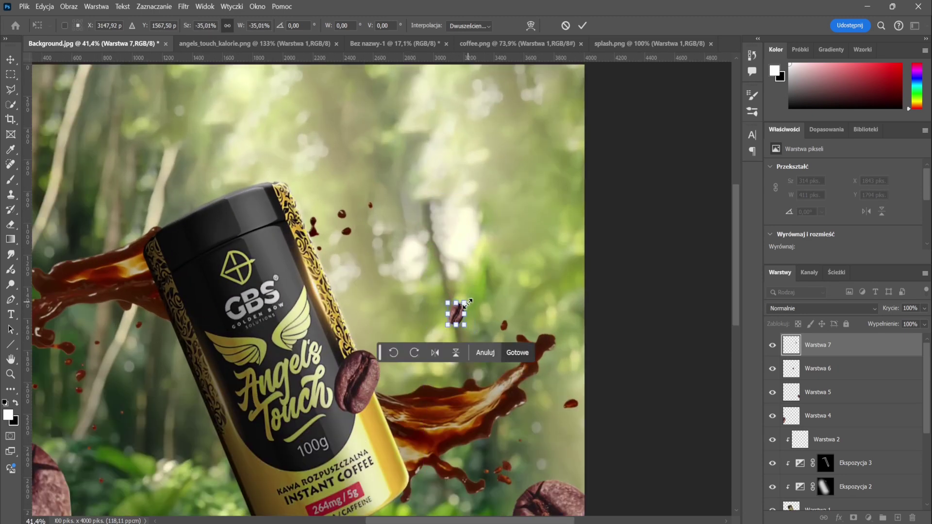
{"action": "key", "text": "Return"}
{"action": "key", "text": "l"}
{"action": "scroll", "coordinate": [500, 243], "scroll_direction": "down", "scroll_amount": 3}
{"action": "key", "text": "ctrl+v"}
{"action": "key", "text": "ctrl+t"}
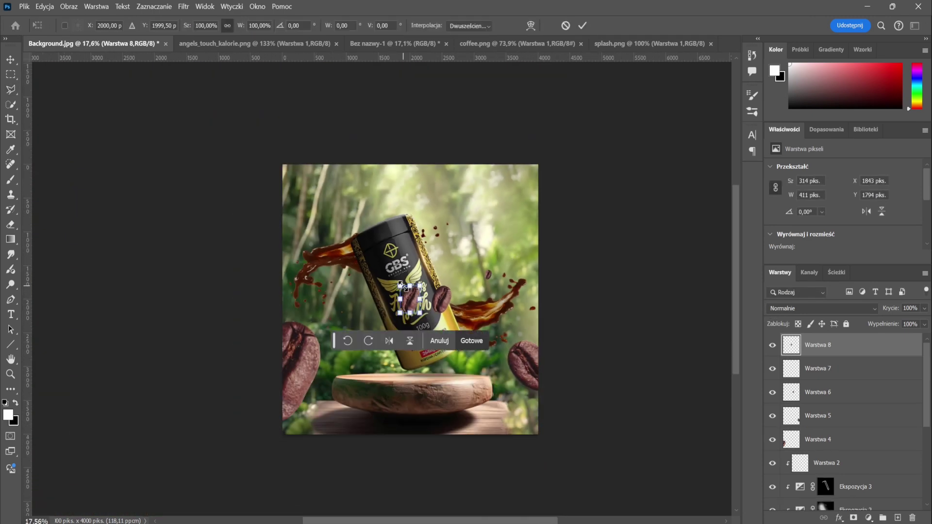
{"action": "mouse_move", "coordinate": [386, 312]}
{"action": "left_mouse_down"}
{"action": "mouse_move", "coordinate": [335, 217]}
{"action": "mouse_move", "coordinate": [361, 190]}
{"action": "left_mouse_up"}
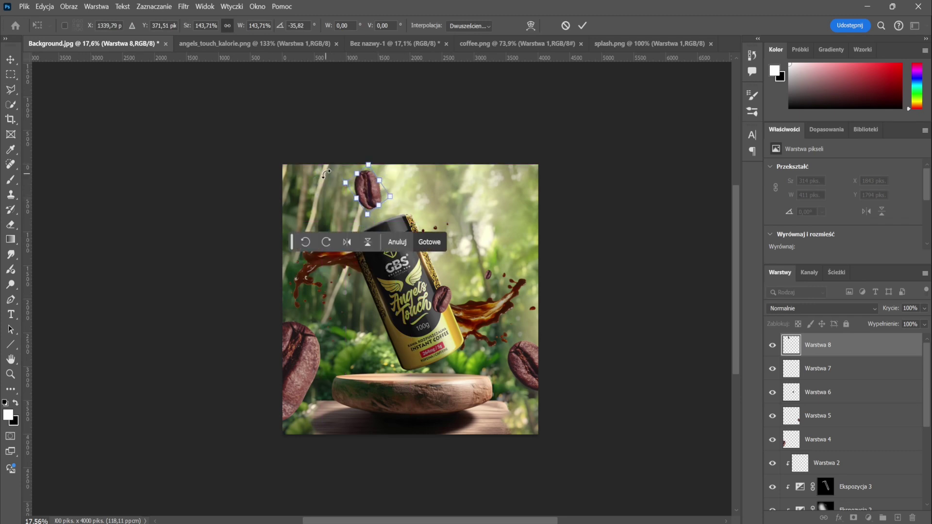
{"action": "left_click_drag", "start_coordinate": [396, 221], "coordinate": [430, 178]}
{"action": "left_click", "coordinate": [583, 25]}
Step: Duplicate a bean as Warstwa 9, move it below the can layers, and shrink it into the right splash
{"action": "key", "text": "ctrl+j"}
{"action": "key", "text": "ctrl+t"}
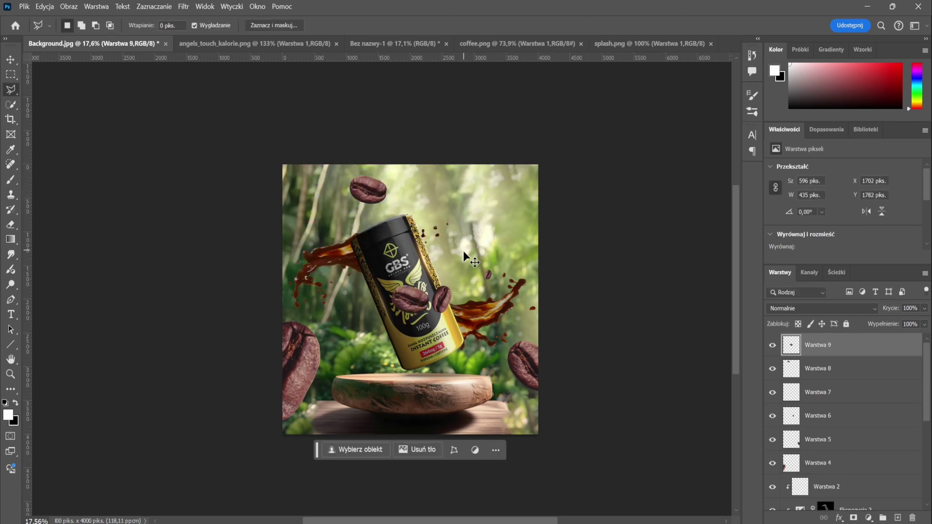
{"action": "left_click_drag", "start_coordinate": [463, 251], "coordinate": [484, 324]}
{"action": "mouse_move", "coordinate": [834, 361]}
{"action": "left_mouse_down"}
{"action": "mouse_move", "coordinate": [825, 522]}
{"action": "mouse_move", "coordinate": [825, 509]}
{"action": "left_mouse_up"}
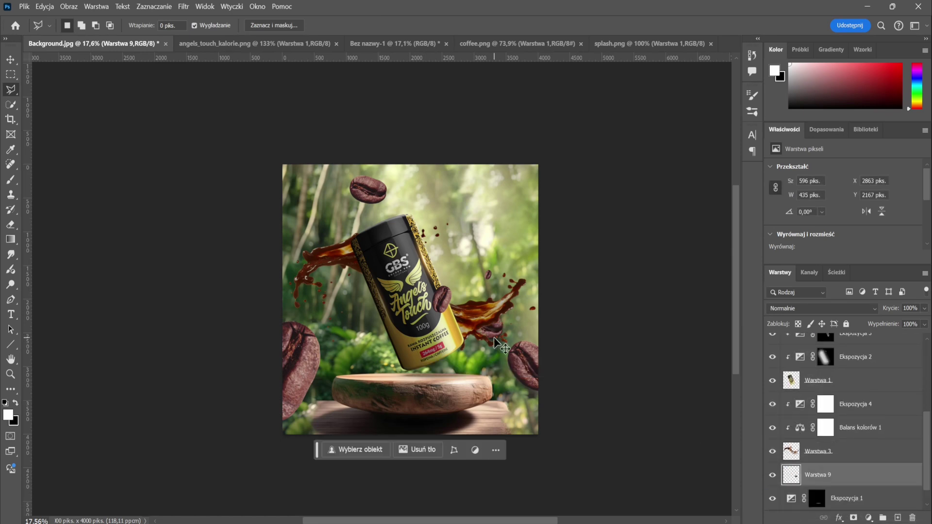
{"action": "key", "text": "ctrl+t"}
{"action": "mouse_move", "coordinate": [503, 301]}
{"action": "left_mouse_down"}
{"action": "mouse_move", "coordinate": [491, 308]}
{"action": "mouse_move", "coordinate": [516, 306]}
{"action": "left_mouse_up"}
{"action": "scroll", "coordinate": [483, 320], "scroll_direction": "up", "scroll_amount": 5}
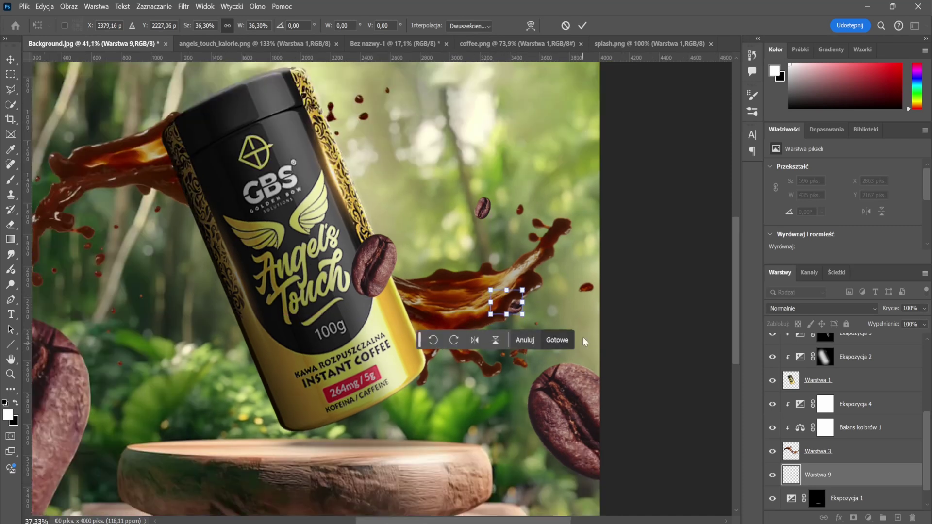
{"action": "scroll", "coordinate": [516, 306], "scroll_direction": "down", "scroll_amount": 2}
{"action": "key", "text": "Return"}
{"action": "key", "text": "l"}
{"action": "scroll", "coordinate": [527, 375], "scroll_direction": "down", "scroll_amount": 4}
{"action": "scroll", "coordinate": [527, 375], "scroll_direction": "up", "scroll_amount": 2}
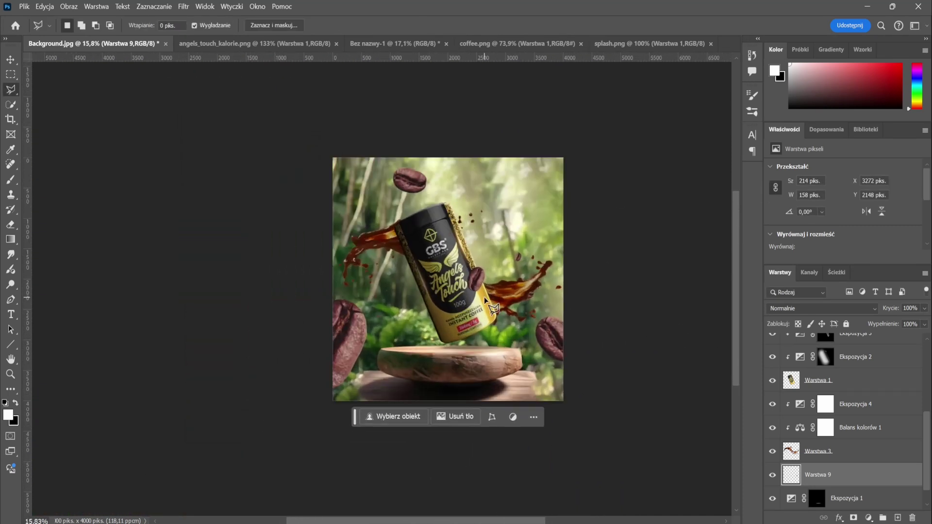
Step: Select several bean layers, then deselect them all with the Move tool
{"action": "scroll", "coordinate": [828, 455], "scroll_direction": "up", "scroll_amount": 3}
{"action": "left_click", "coordinate": [823, 438]}
{"action": "left_click", "coordinate": [825, 345], "text": "shift"}
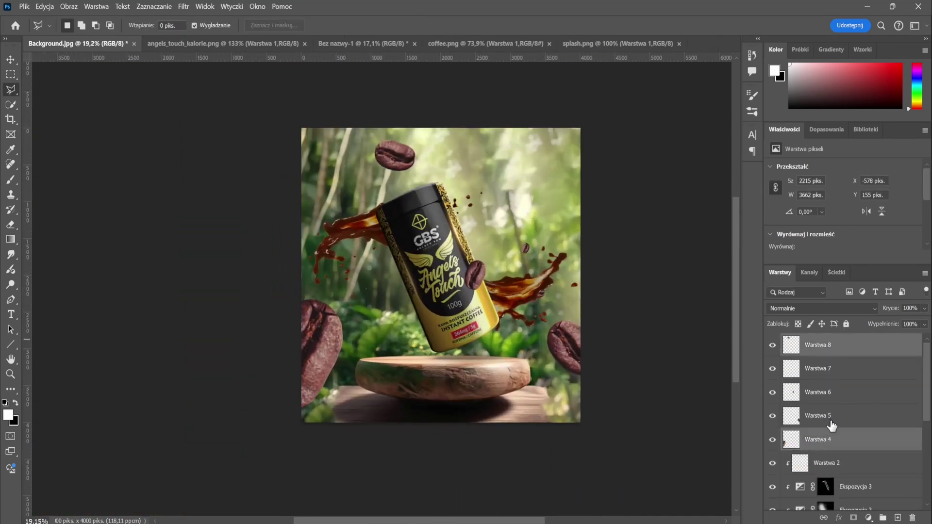
{"action": "left_click", "coordinate": [796, 369], "text": "ctrl"}
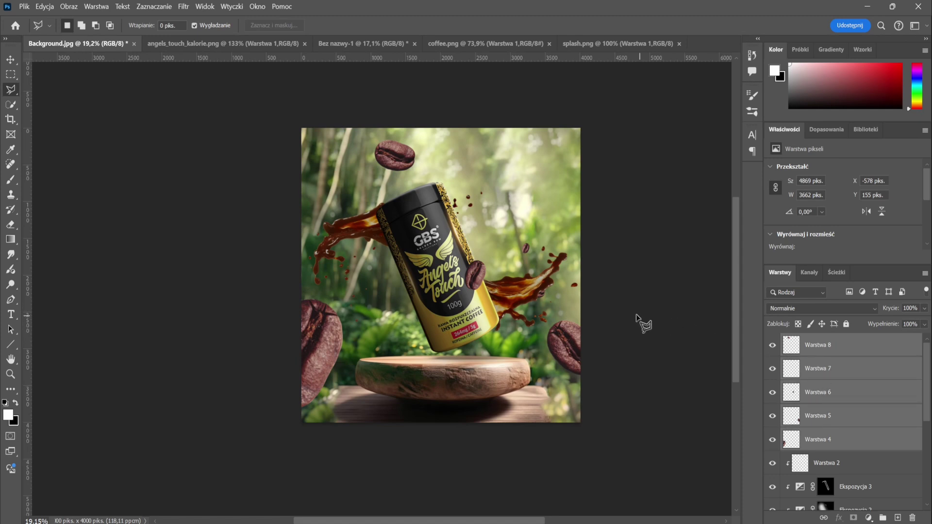
{"action": "key", "text": "v"}
{"action": "left_click", "coordinate": [225, 194]}
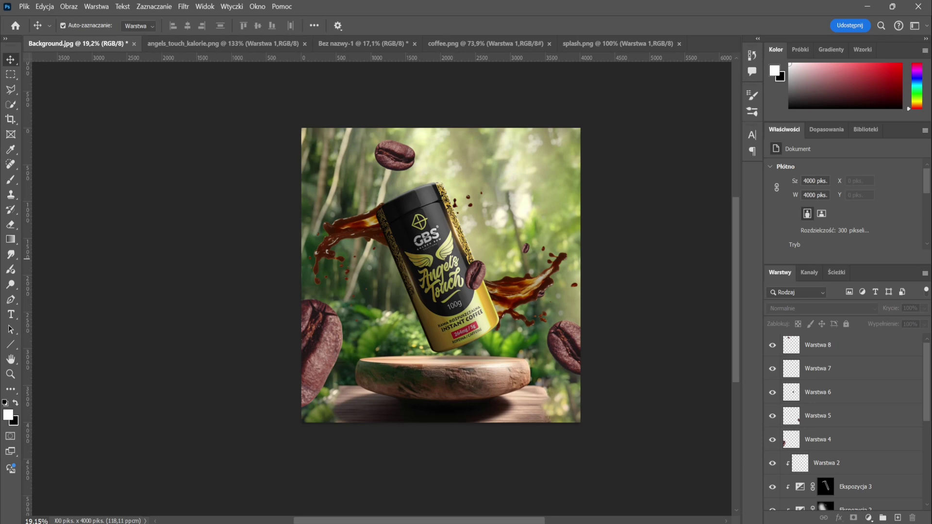
Step: Group bean layers Warstwa 4–8 and name the group 'ziarna kawy'
{"action": "left_click", "coordinate": [826, 440]}
{"action": "left_click", "coordinate": [833, 346], "text": "ctrl"}
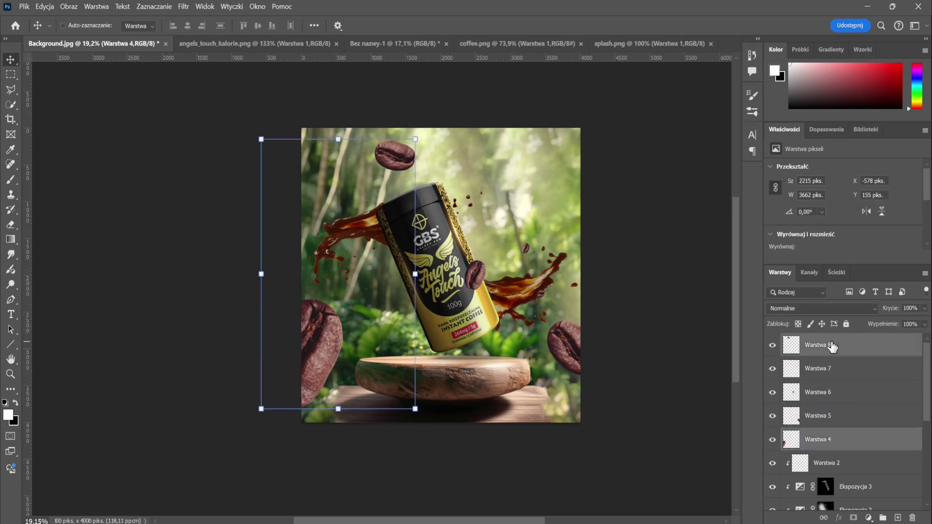
{"action": "left_click", "coordinate": [838, 422], "text": "shift"}
{"action": "left_click", "coordinate": [832, 440], "text": "shift"}
{"action": "key", "text": "ctrl+g"}
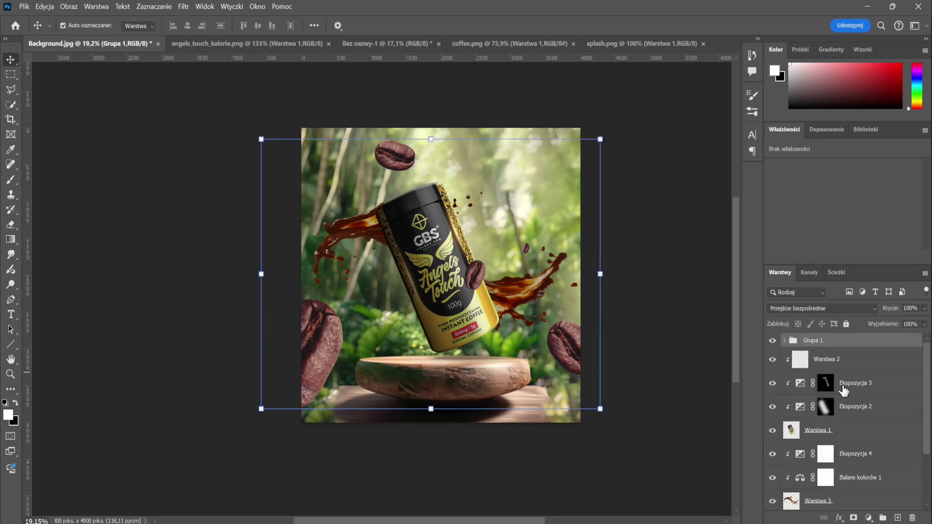
{"action": "double_click", "coordinate": [812, 341]}
{"action": "type", "text": "ziarna kawy"}
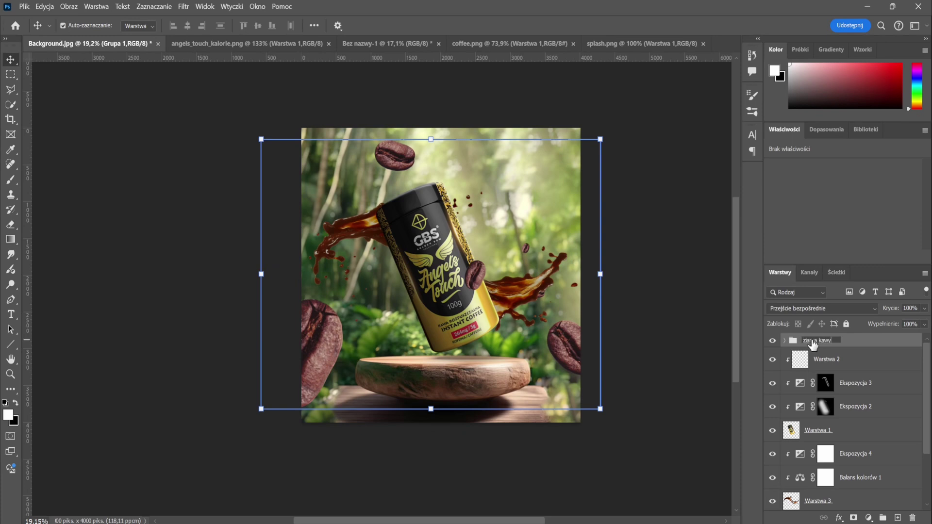
{"action": "key", "text": "Return"}
Step: Expand the ziarna kawy group and select Warstwa 8 inside it for a new adjustment
{"action": "left_click", "coordinate": [785, 341]}
{"action": "left_click", "coordinate": [825, 359]}
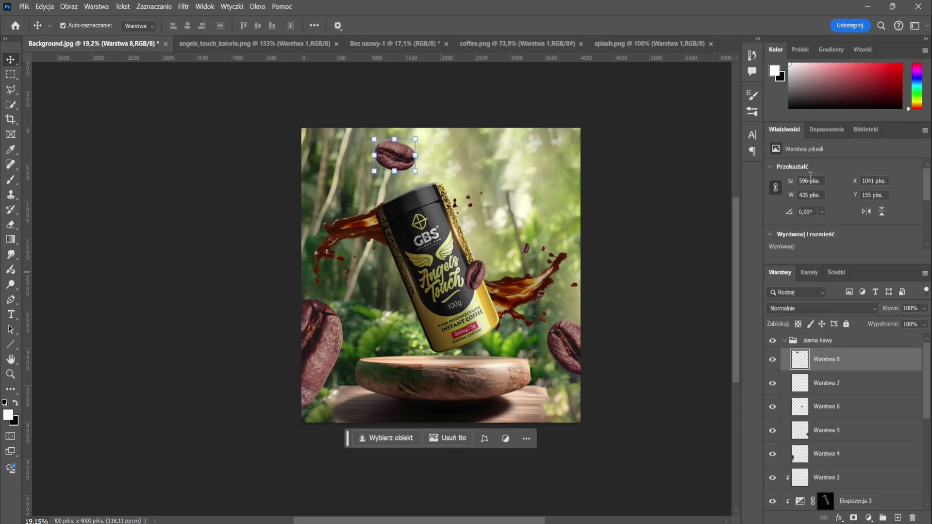
{"action": "left_click", "coordinate": [827, 129]}
Step: Clip an Exposure layer above the ziarna kawy group at about -3.16, then select its mask with the Brush
{"action": "left_click", "coordinate": [820, 204]}
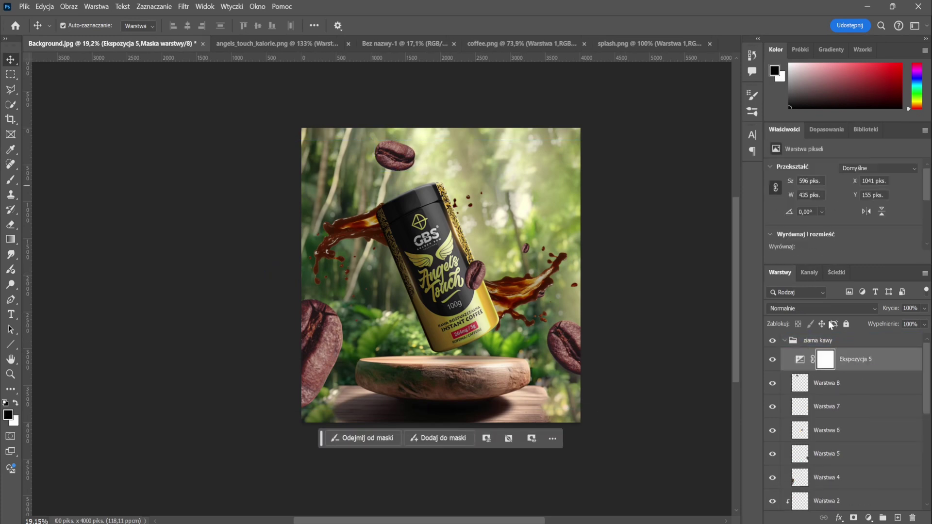
{"action": "left_click_drag", "start_coordinate": [843, 196], "coordinate": [828, 196]}
{"action": "left_click_drag", "start_coordinate": [847, 364], "coordinate": [843, 340]}
{"action": "key", "text": "ctrl+alt+g"}
{"action": "left_click_drag", "start_coordinate": [829, 196], "coordinate": [811, 197]}
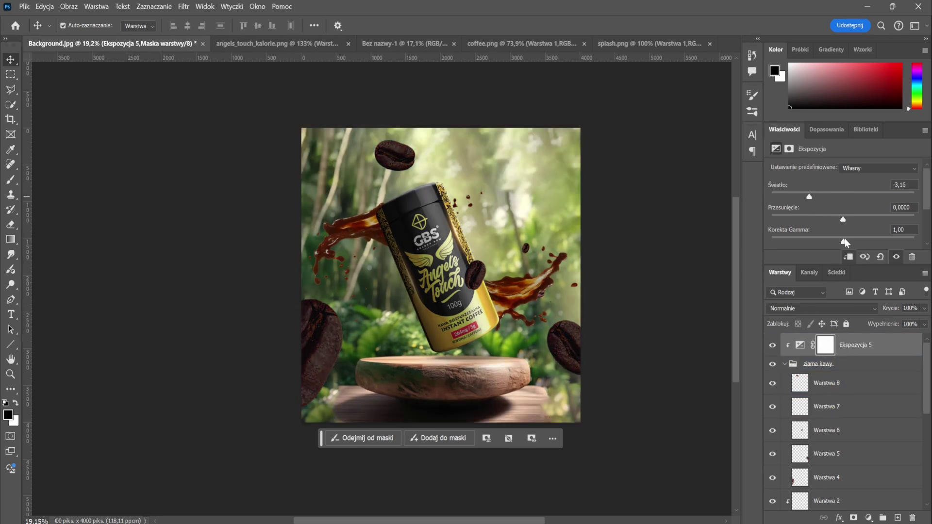
{"action": "left_click", "coordinate": [826, 346]}
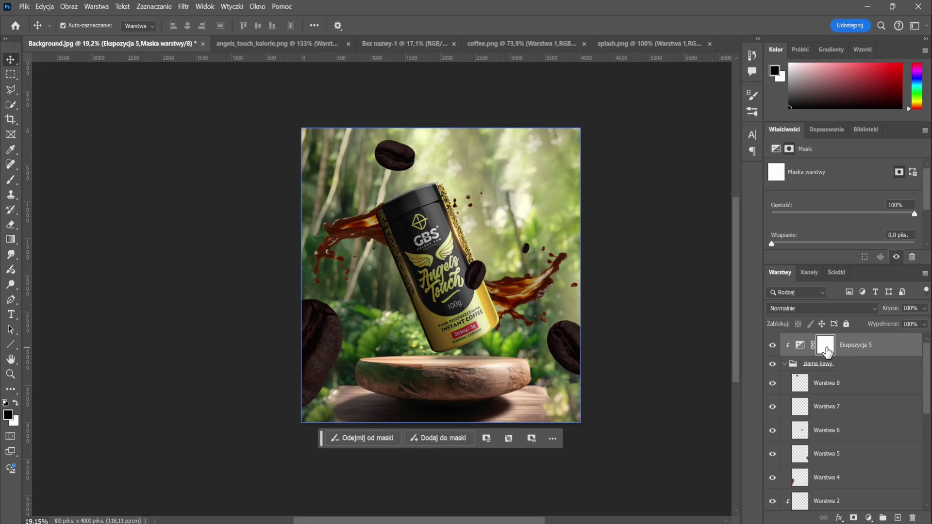
{"action": "key", "text": "b"}
{"action": "scroll", "coordinate": [385, 296], "scroll_direction": "up", "scroll_amount": 3, "text": "alt"}
{"action": "scroll", "coordinate": [276, 304], "scroll_direction": "up", "scroll_amount": 3, "text": "alt"}
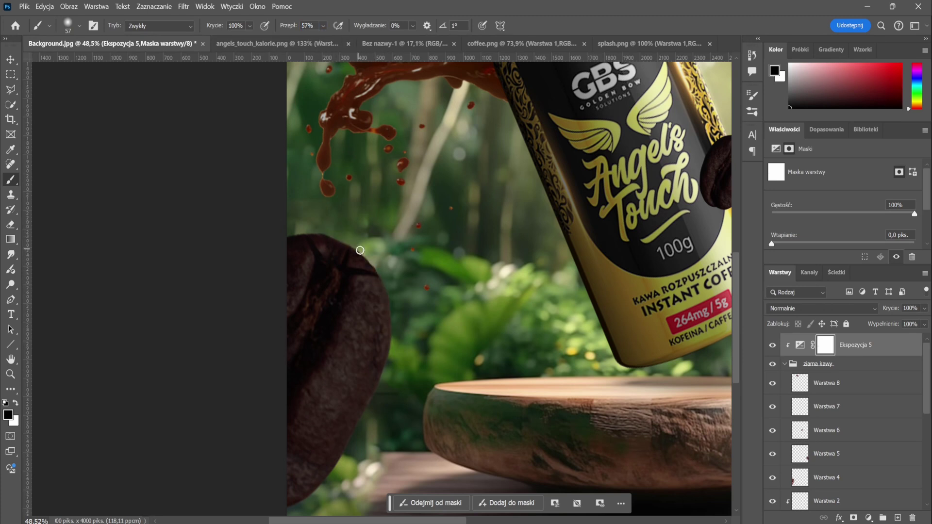
Step: Paint the Ekspozycja 5 mask along the left bean's edge with a soft black brush at about 15% flow
{"action": "key", "text": "bracketright"}
{"action": "key", "text": "bracketright"}
{"action": "key", "text": "bracketright"}
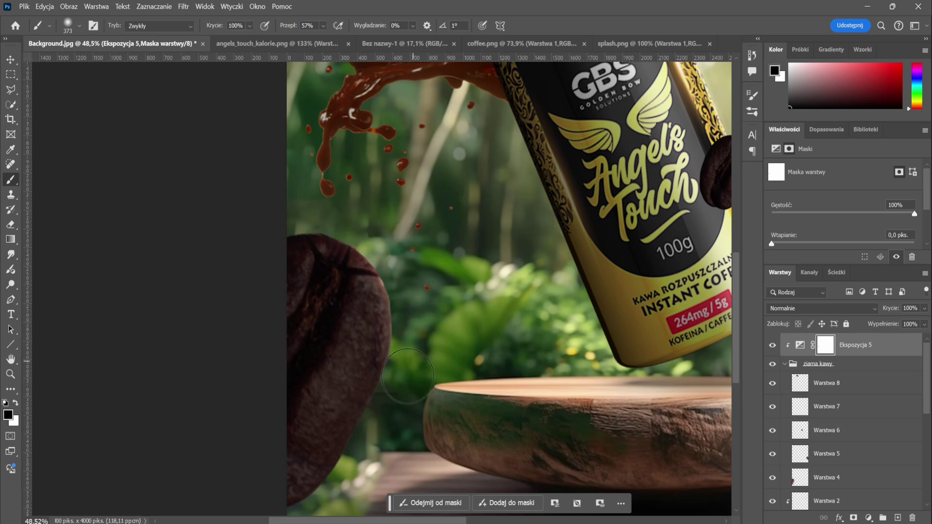
{"action": "left_click_drag", "start_coordinate": [408, 377], "coordinate": [340, 485]}
{"action": "scroll", "coordinate": [246, 298], "scroll_direction": "down", "scroll_amount": 3}
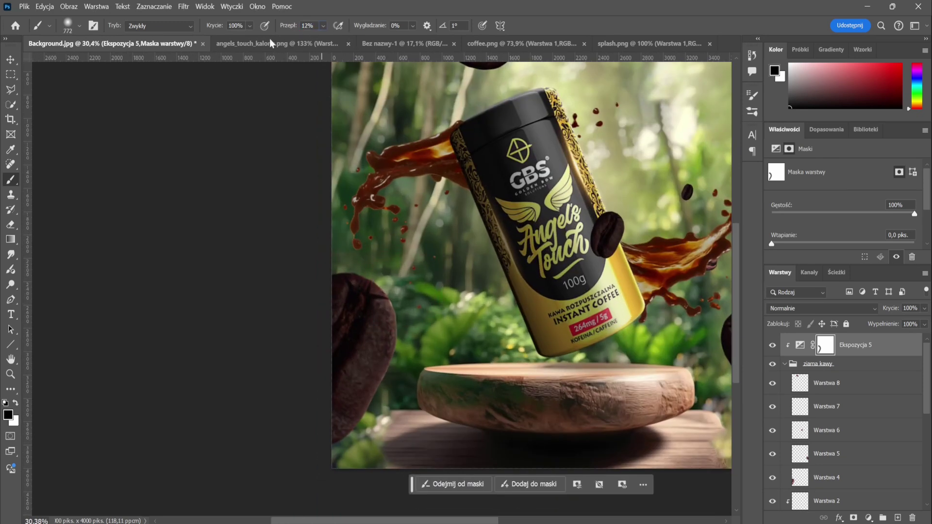
{"action": "scroll", "coordinate": [386, 263], "scroll_direction": "down", "scroll_amount": 3}
{"action": "scroll", "coordinate": [551, 346], "scroll_direction": "up", "scroll_amount": 5}
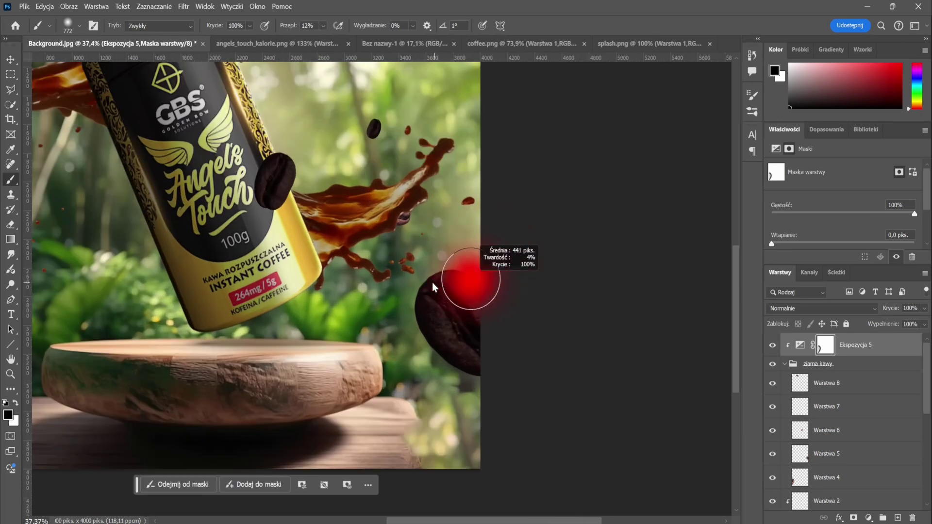
{"action": "left_click_drag", "start_coordinate": [433, 286], "coordinate": [482, 277]}
{"action": "scroll", "coordinate": [476, 273], "scroll_direction": "up", "scroll_amount": 3}
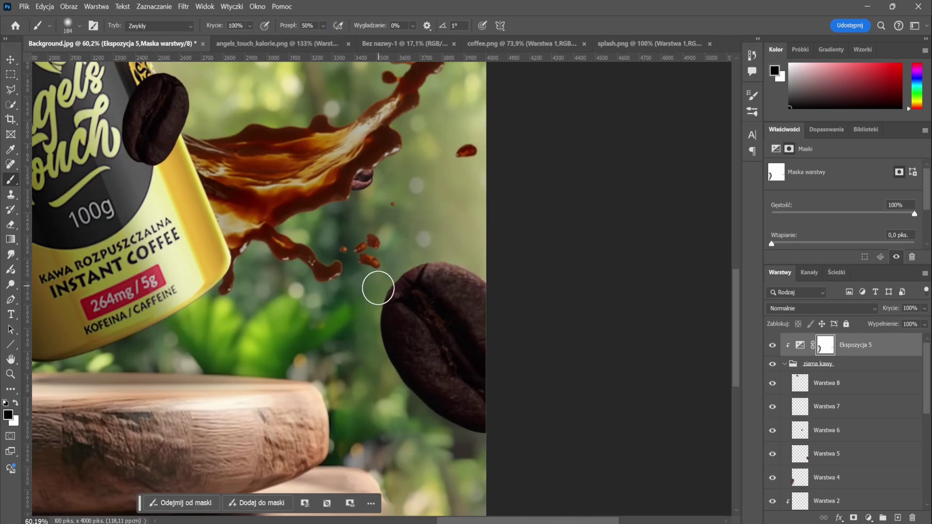
{"action": "left_click_drag", "start_coordinate": [289, 29], "coordinate": [308, 28]}
{"action": "scroll", "coordinate": [433, 286], "scroll_direction": "down", "scroll_amount": 3}
{"action": "scroll", "coordinate": [360, 243], "scroll_direction": "up", "scroll_amount": 5}
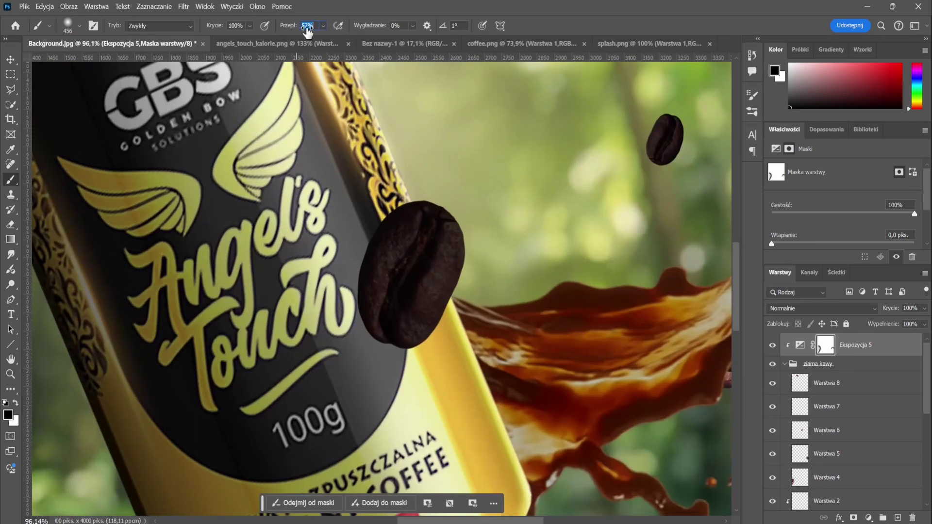
{"action": "left_click_drag", "start_coordinate": [430, 191], "coordinate": [416, 191]}
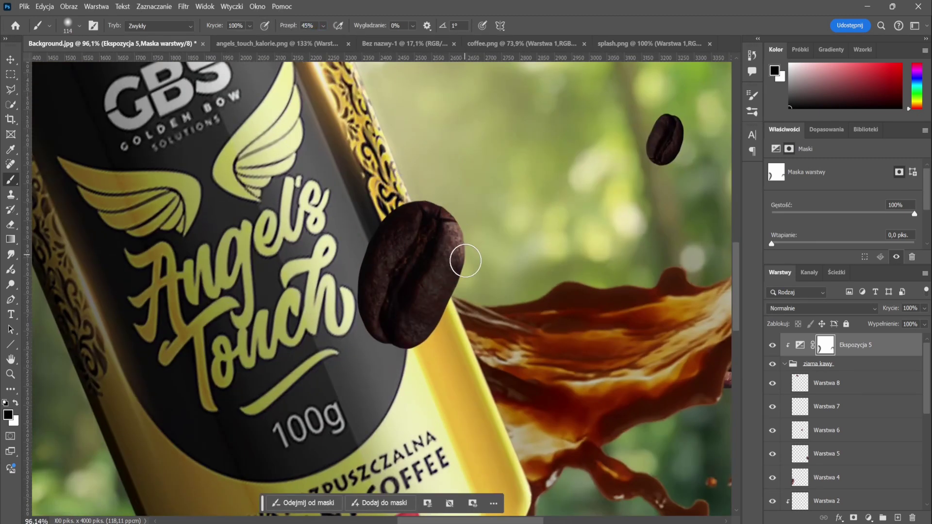
{"action": "left_click_drag", "start_coordinate": [293, 25], "coordinate": [279, 25]}
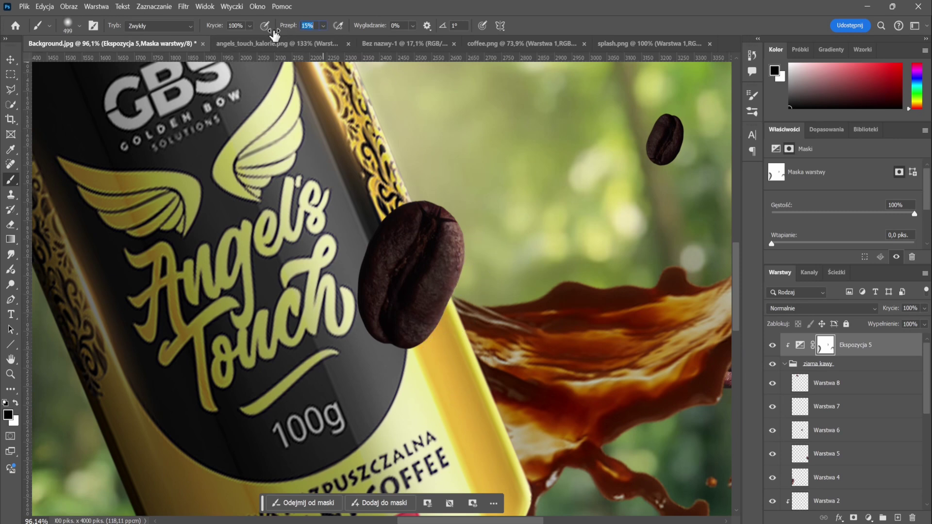
Step: Paint the remaining beans' edges on the mask, varying brush size from about 37 to 344
{"action": "left_click_drag", "start_coordinate": [488, 200], "coordinate": [515, 200]}
{"action": "scroll", "coordinate": [448, 317], "scroll_direction": "down", "scroll_amount": 5}
{"action": "scroll", "coordinate": [474, 228], "scroll_direction": "up", "scroll_amount": 8}
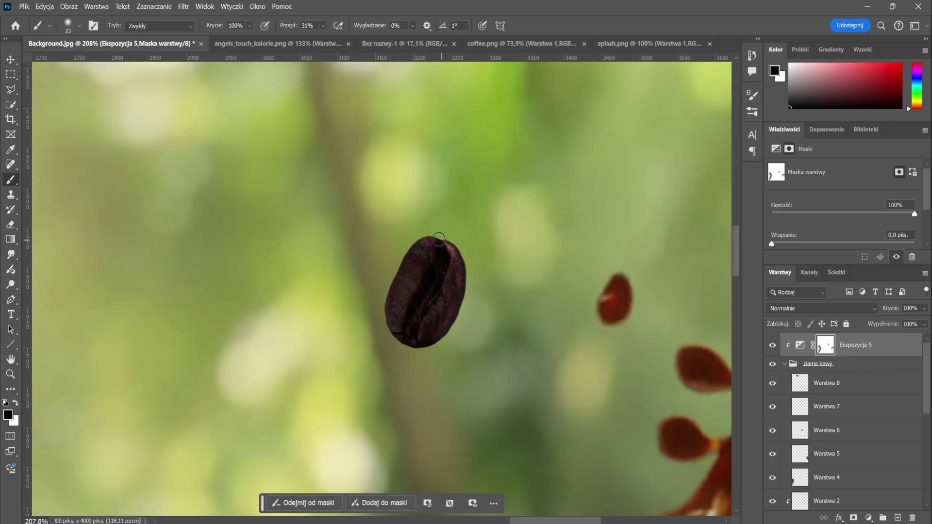
{"action": "left_click_drag", "start_coordinate": [445, 243], "coordinate": [457, 242]}
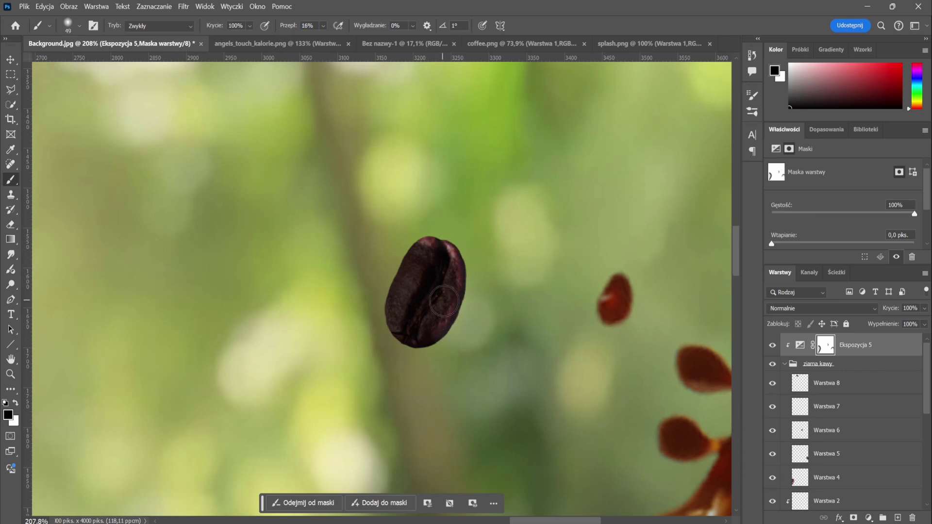
{"action": "left_click_drag", "start_coordinate": [444, 301], "coordinate": [476, 283]}
{"action": "scroll", "coordinate": [476, 283], "scroll_direction": "down", "scroll_amount": 3}
{"action": "scroll", "coordinate": [476, 283], "scroll_direction": "down", "scroll_amount": 2}
{"action": "scroll", "coordinate": [363, 147], "scroll_direction": "up", "scroll_amount": 3}
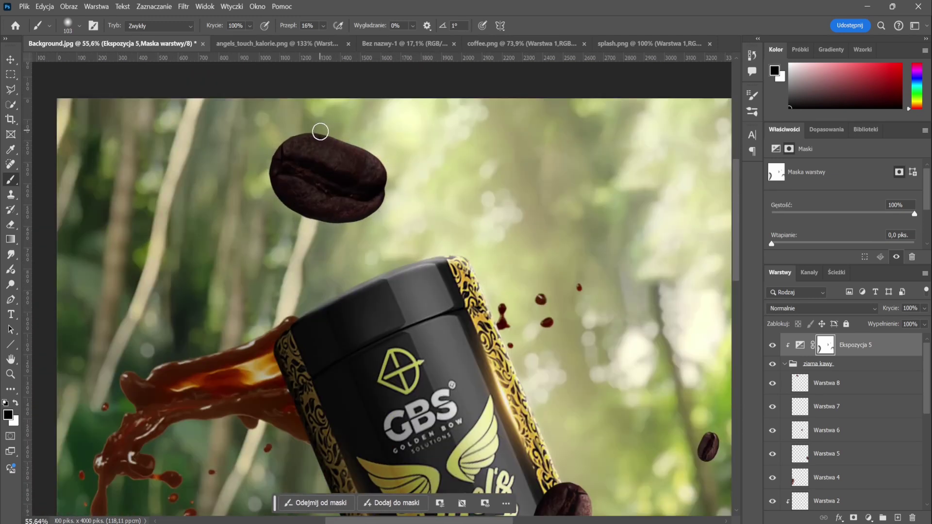
{"action": "scroll", "coordinate": [335, 191], "scroll_direction": "up", "scroll_amount": 3}
{"action": "left_click_drag", "start_coordinate": [383, 189], "coordinate": [311, 205]}
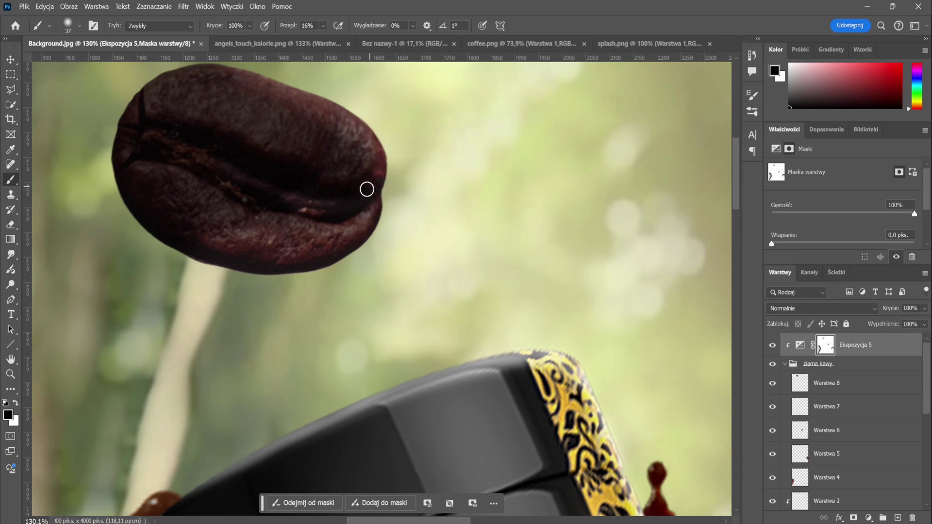
{"action": "scroll", "coordinate": [367, 189], "scroll_direction": "down", "scroll_amount": 2}
{"action": "left_click_drag", "start_coordinate": [459, 198], "coordinate": [505, 194]}
{"action": "scroll", "coordinate": [304, 221], "scroll_direction": "down", "scroll_amount": 4}
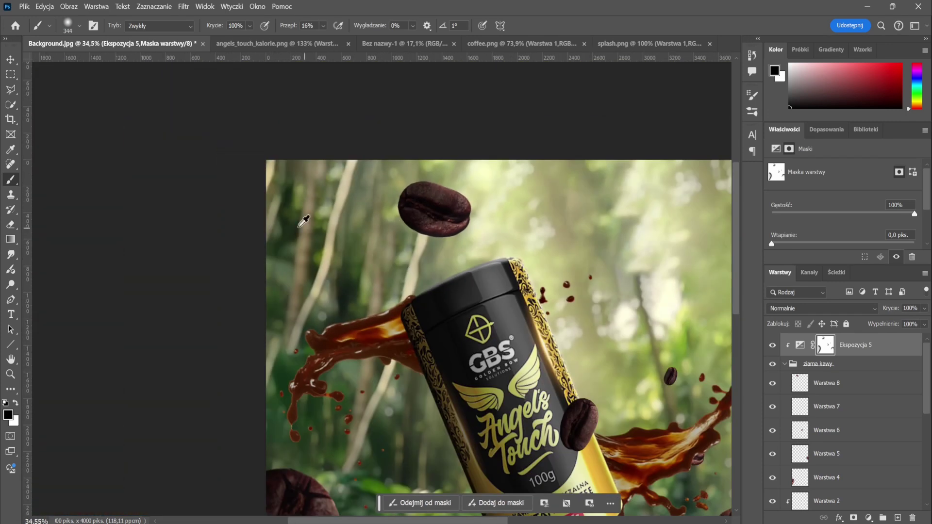
{"action": "scroll", "coordinate": [304, 221], "scroll_direction": "down", "scroll_amount": 3}
{"action": "scroll", "coordinate": [475, 202], "scroll_direction": "up", "scroll_amount": 2}
{"action": "scroll", "coordinate": [474, 202], "scroll_direction": "up", "scroll_amount": 1}
Step: Expand the ziarna kawy group and select the Warstwa 8 bean layer
{"action": "right_click", "coordinate": [847, 403]}
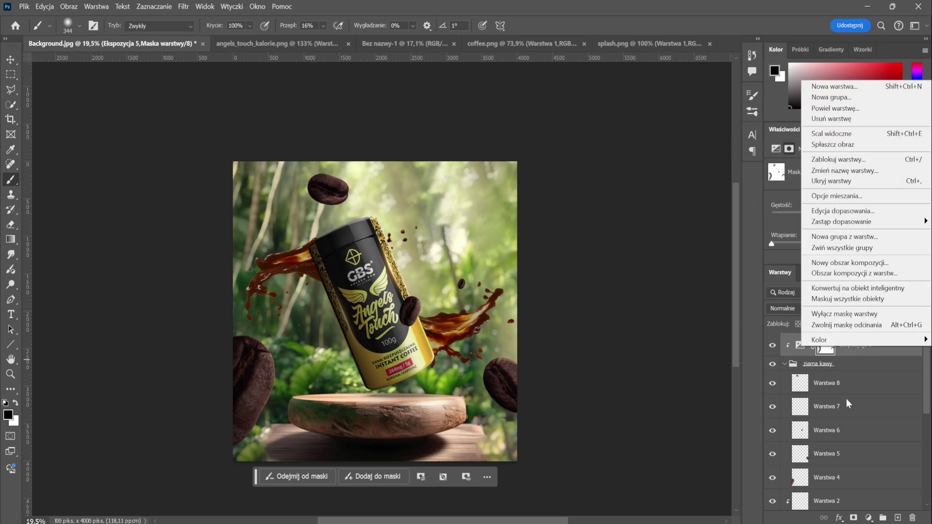
{"action": "key", "text": "Escape"}
{"action": "left_click", "coordinate": [847, 383]}
{"action": "left_click", "coordinate": [826, 501], "text": "shift"}
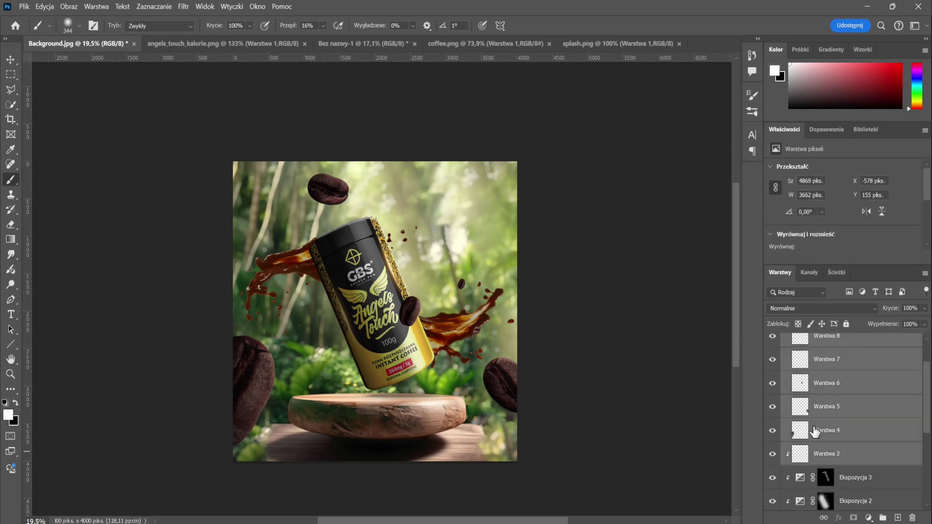
{"action": "left_click", "coordinate": [840, 459]}
{"action": "scroll", "coordinate": [826, 412], "scroll_direction": "up", "scroll_amount": 2}
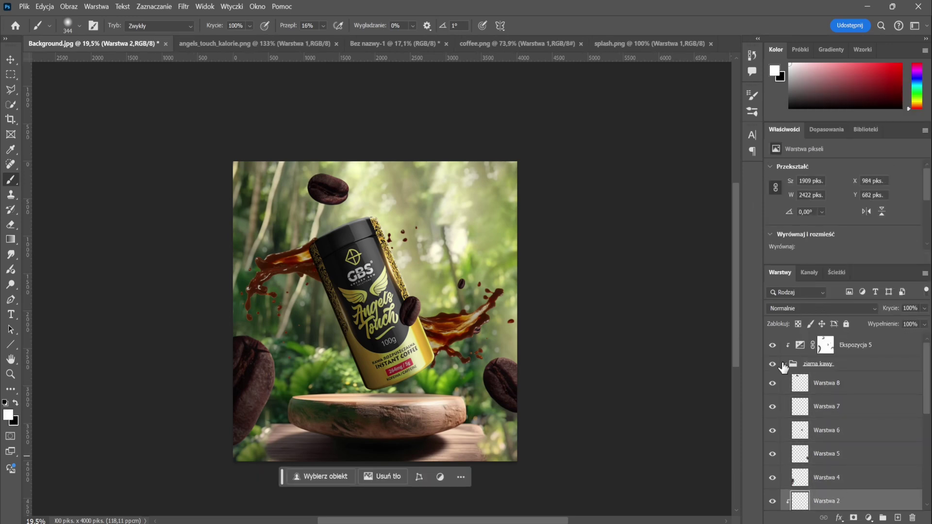
{"action": "left_click", "coordinate": [818, 364]}
{"action": "left_click", "coordinate": [183, 6]}
{"action": "left_click", "coordinate": [827, 383]}
{"action": "scroll", "coordinate": [827, 412], "scroll_direction": "down", "scroll_amount": 2}
{"action": "left_click", "coordinate": [827, 407], "text": "shift"}
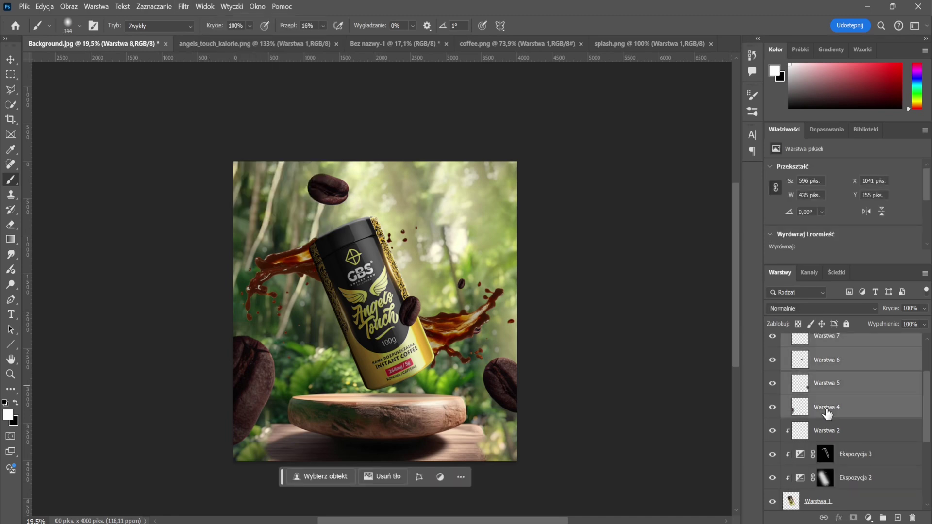
{"action": "left_click", "coordinate": [183, 7]}
{"action": "key", "text": "Escape"}
{"action": "scroll", "coordinate": [827, 389], "scroll_direction": "up", "scroll_amount": 1}
Step: Apply a Gaussian blur to the top bean, Warstwa 8
{"action": "left_click", "coordinate": [827, 383]}
{"action": "left_click", "coordinate": [183, 7]}
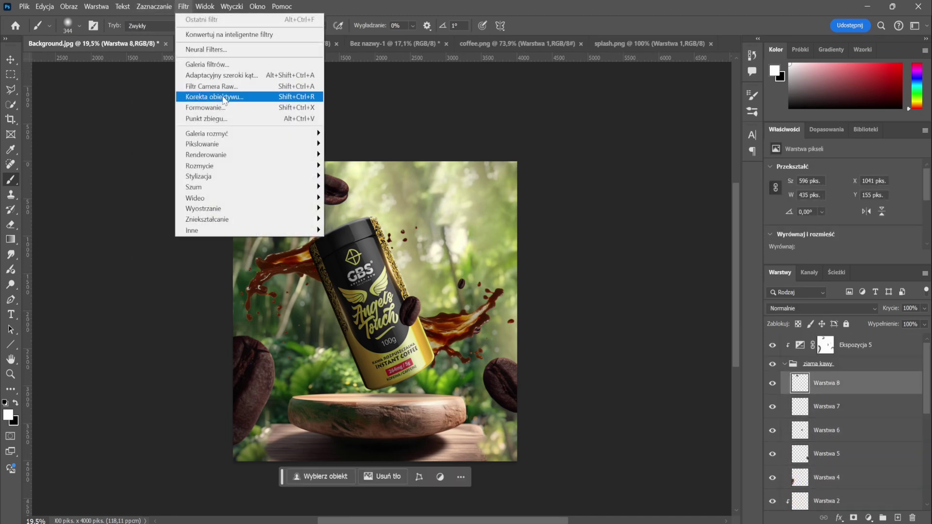
{"action": "left_click", "coordinate": [354, 184]}
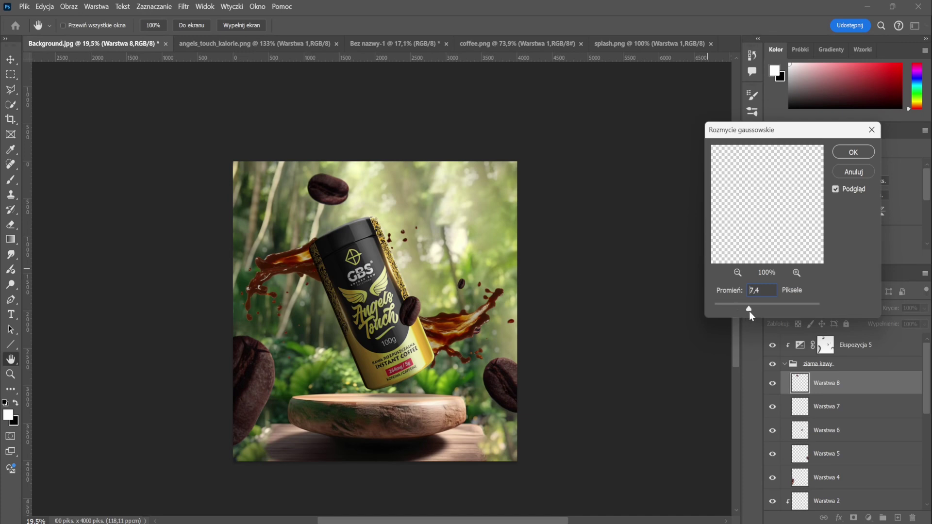
{"action": "mouse_move", "coordinate": [750, 311]}
{"action": "left_mouse_down"}
{"action": "mouse_move", "coordinate": [758, 313]}
{"action": "mouse_move", "coordinate": [749, 312]}
{"action": "left_mouse_up"}
{"action": "left_click", "coordinate": [854, 152]}
Step: Clear the selection and give the Warstwa 6 bean a light Gaussian blur
{"action": "left_click", "coordinate": [827, 406]}
{"action": "key", "text": "ctrl+d"}
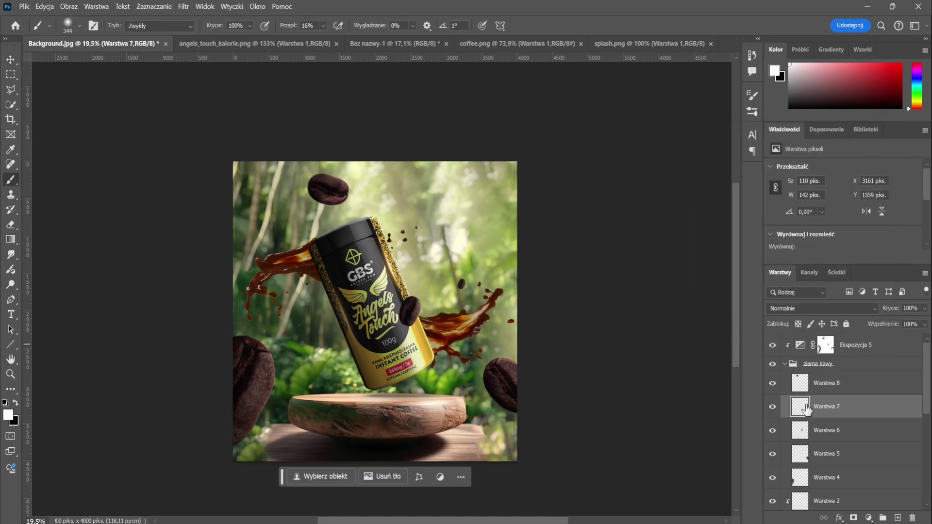
{"action": "left_click", "coordinate": [230, 5]}
{"action": "left_click", "coordinate": [673, 361]}
{"action": "left_click", "coordinate": [825, 430]}
{"action": "key", "text": "ctrl+d"}
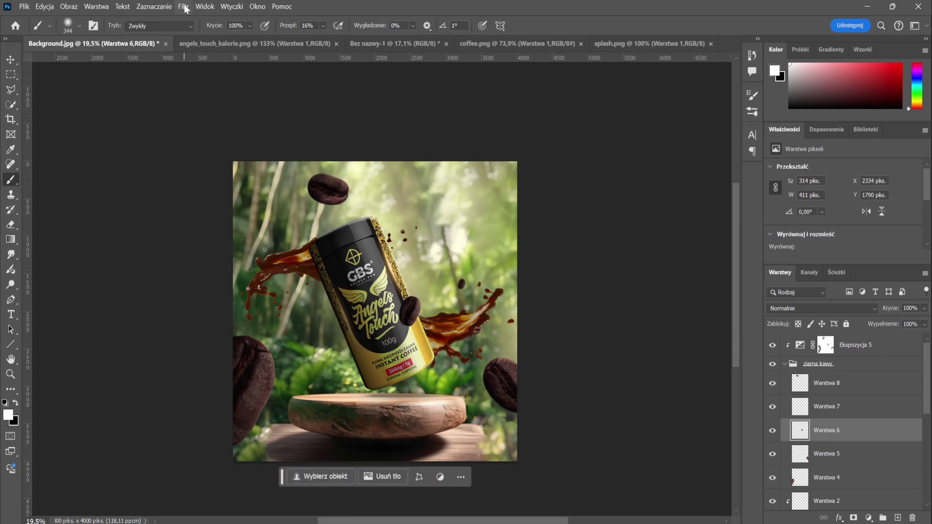
{"action": "left_click", "coordinate": [183, 6]}
{"action": "left_click", "coordinate": [423, 197]}
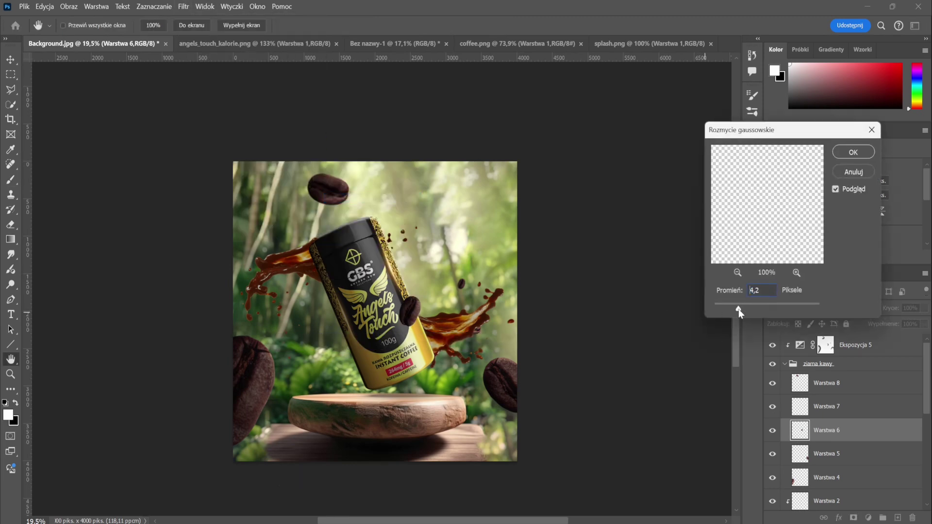
{"action": "left_click", "coordinate": [853, 152]}
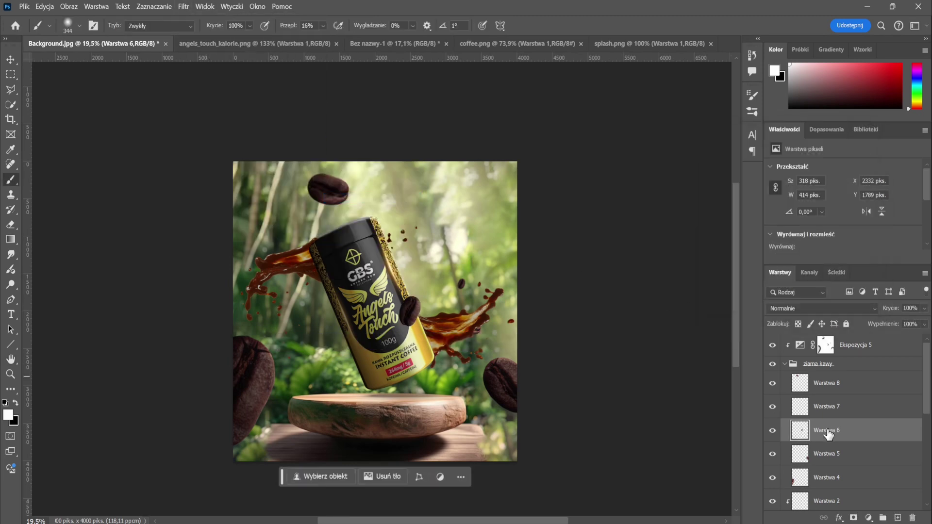
Step: Apply an 18-pixel Gaussian blur to the right-edge bean, Warstwa 5
{"action": "left_click", "coordinate": [832, 461]}
{"action": "left_click", "coordinate": [184, 6]}
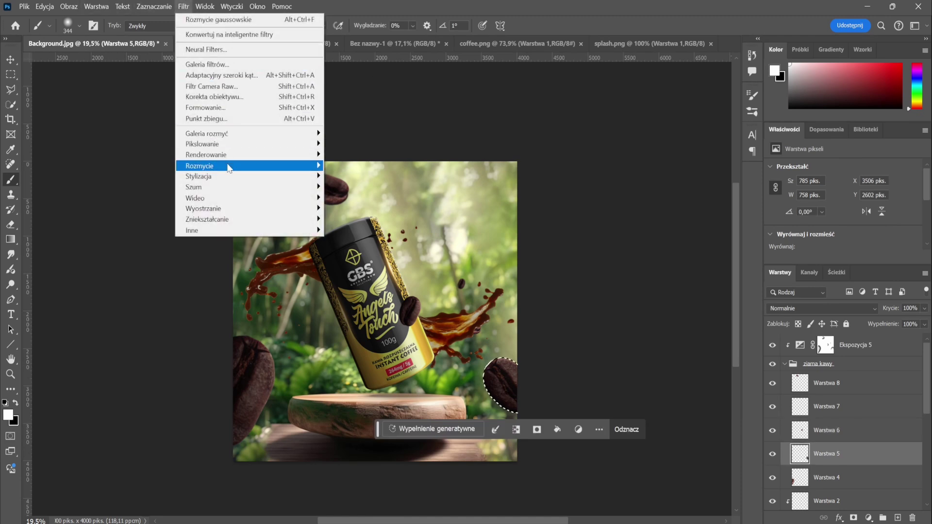
{"action": "left_click", "coordinate": [368, 198]}
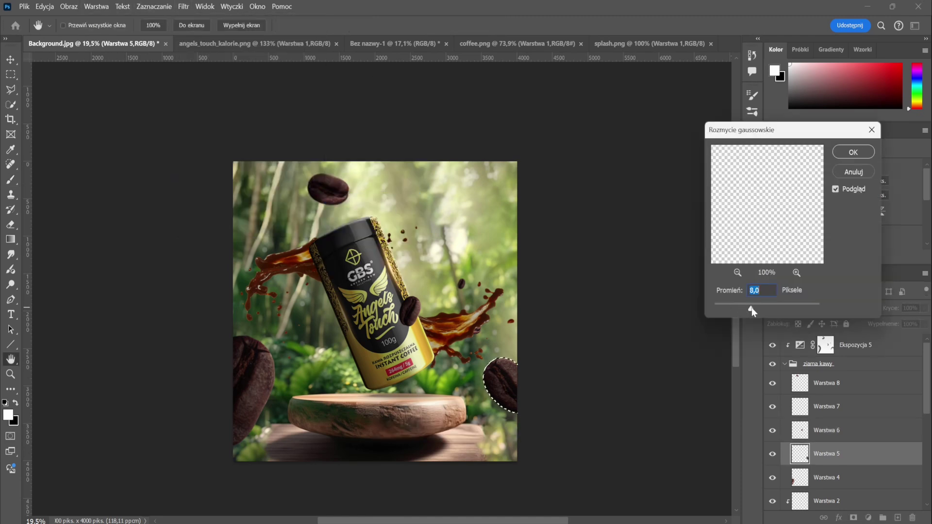
{"action": "left_click", "coordinate": [853, 154]}
{"action": "key", "text": "ctrl+d"}
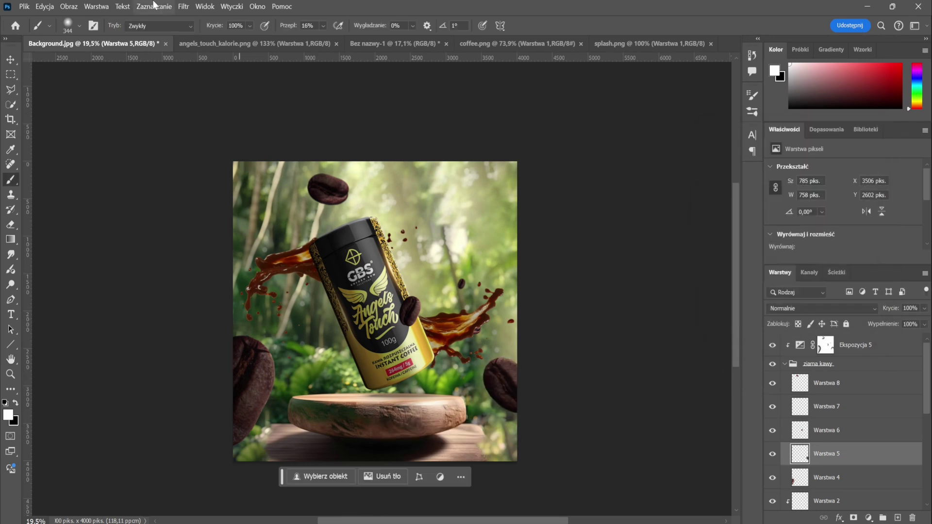
{"action": "left_click", "coordinate": [184, 6]}
{"action": "left_click", "coordinate": [368, 198]}
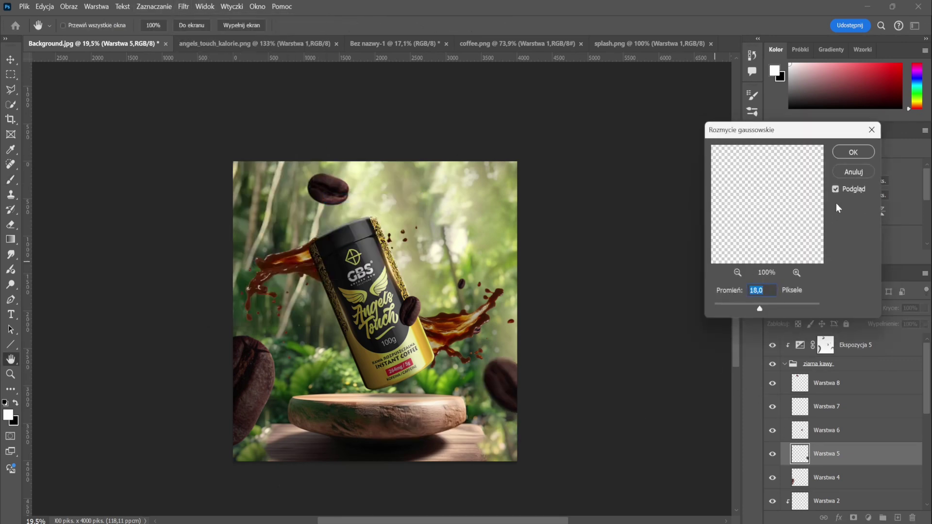
{"action": "left_click", "coordinate": [853, 152]}
Step: Blur the large left bean, Warstwa 4, with the same 18-pixel blur
{"action": "left_click", "coordinate": [836, 477]}
{"action": "left_click", "coordinate": [184, 6]}
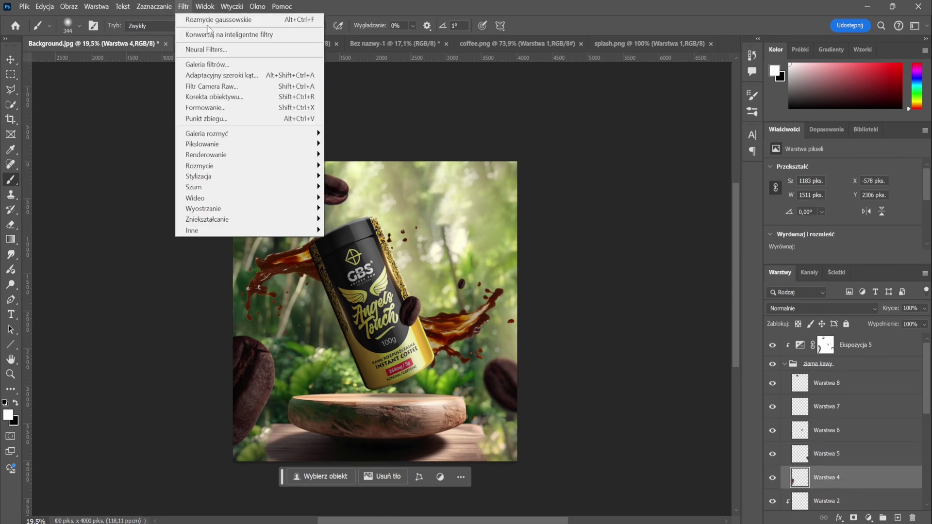
{"action": "key", "text": "Escape"}
{"action": "key", "text": "b"}
{"action": "scroll", "coordinate": [340, 161], "scroll_direction": "down", "scroll_amount": 3}
{"action": "scroll", "coordinate": [394, 199], "scroll_direction": "up", "scroll_amount": 1}
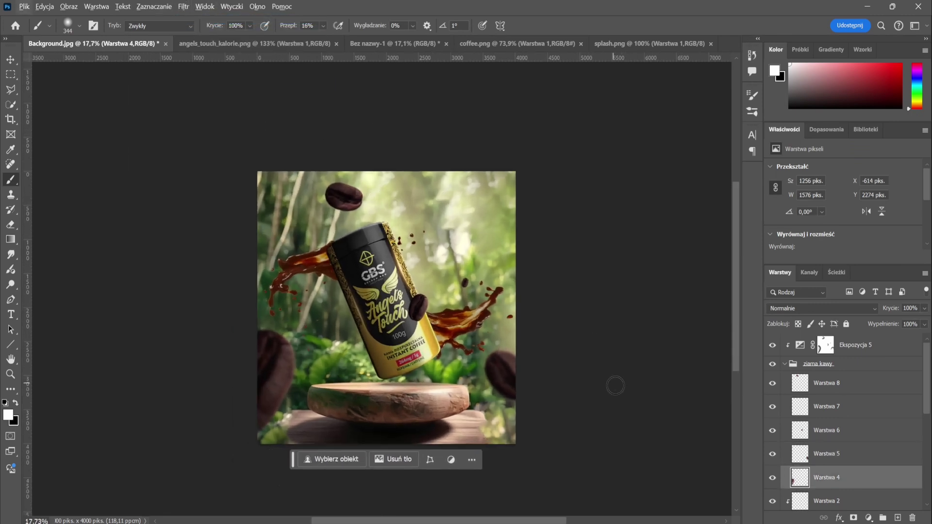
{"action": "key", "text": "ctrl+shift+alt+n"}
Step: Add an Ekspozycja adjustment darkening the splash bean (Światło -3,97, Gamma 0,70)
{"action": "scroll", "coordinate": [486, 340], "scroll_direction": "up", "scroll_amount": 2}
{"action": "scroll", "coordinate": [539, 342], "scroll_direction": "up", "scroll_amount": 3}
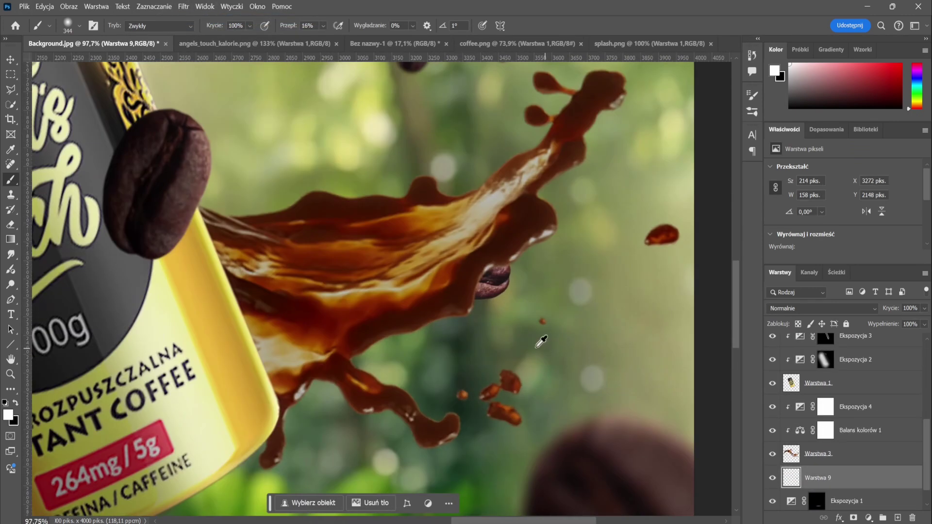
{"action": "scroll", "coordinate": [721, 430], "scroll_direction": "up", "scroll_amount": 1}
{"action": "scroll", "coordinate": [721, 430], "scroll_direction": "up", "scroll_amount": 1}
{"action": "left_click", "coordinate": [827, 129]}
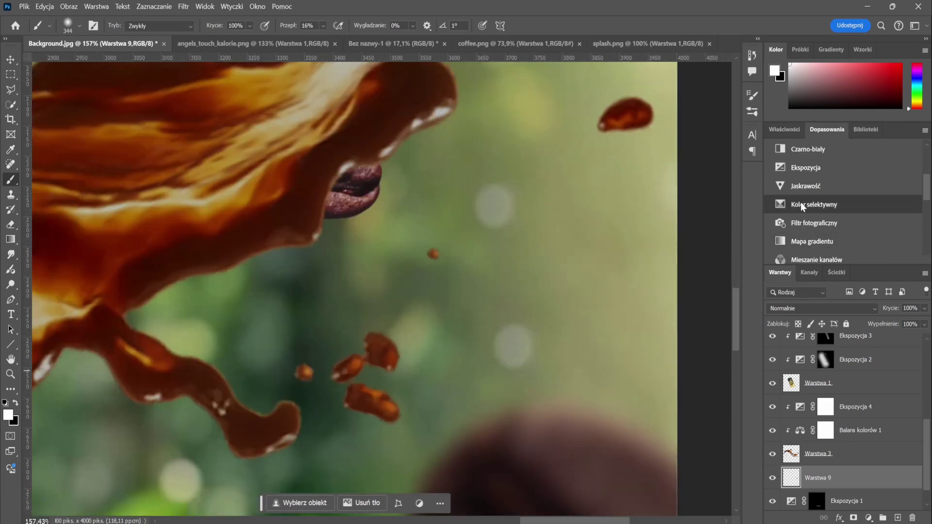
{"action": "left_click", "coordinate": [806, 168]}
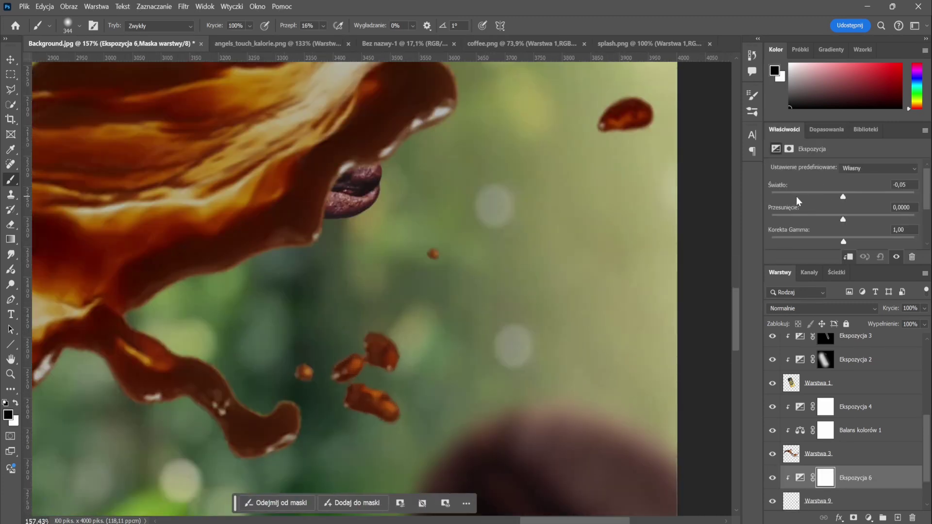
{"action": "left_click", "coordinate": [798, 195]}
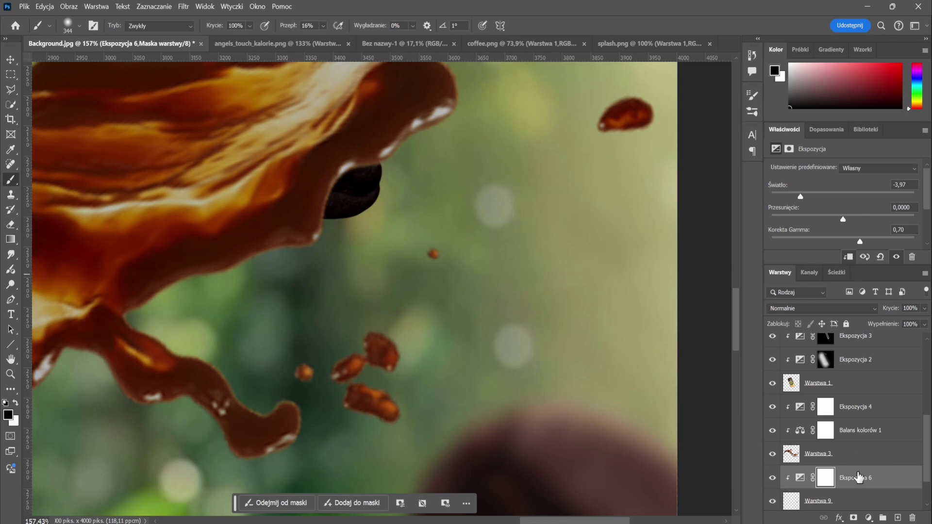
Step: Paint a highlight streak back along the bean's crease on the exposure mask
{"action": "left_click", "coordinate": [825, 478]}
{"action": "scroll", "coordinate": [312, 218], "scroll_direction": "up", "scroll_amount": 3}
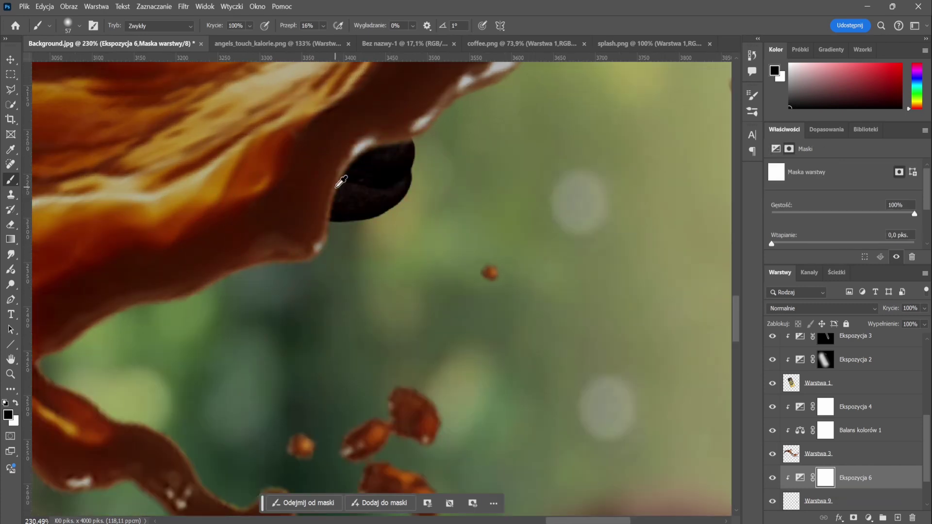
{"action": "scroll", "coordinate": [452, 126], "scroll_direction": "up", "scroll_amount": 3}
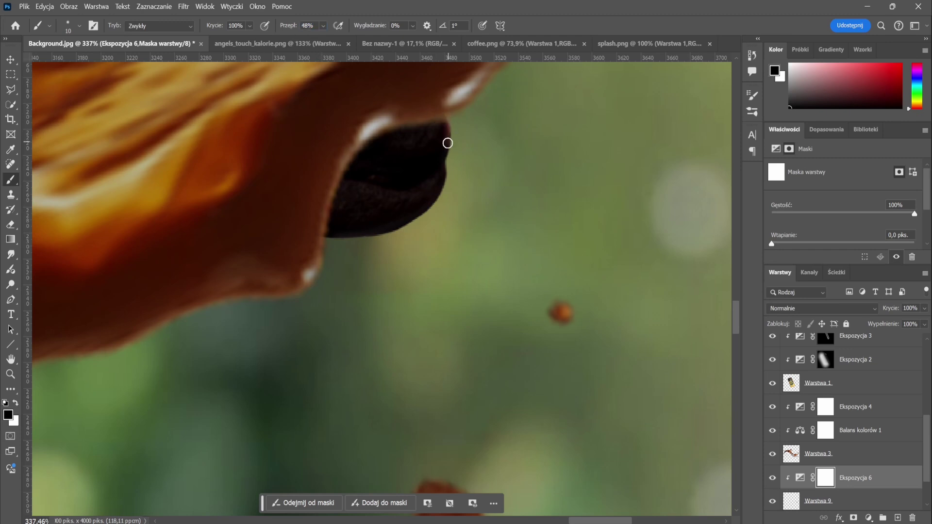
{"action": "left_click_drag", "start_coordinate": [433, 181], "coordinate": [310, 188]}
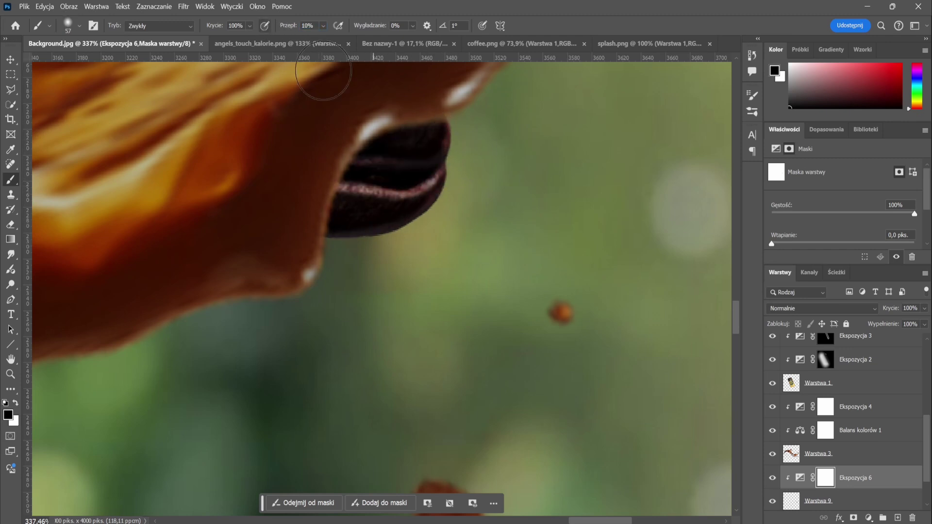
Step: Try the Clone Stamp, dismiss the missing-source warnings, and return to a white brush
{"action": "key", "text": "s"}
{"action": "left_click", "coordinate": [485, 235]}
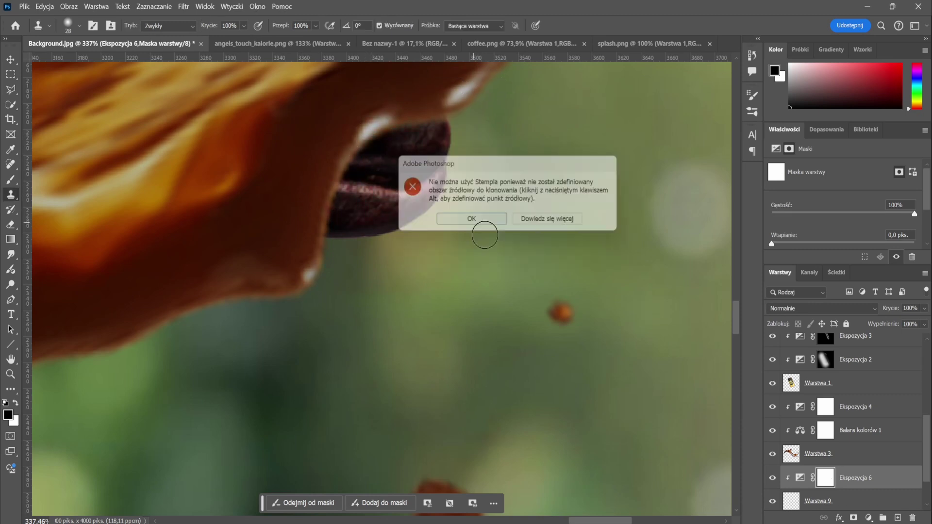
{"action": "key", "text": "Return"}
{"action": "left_click", "coordinate": [376, 133]}
{"action": "left_click", "coordinate": [464, 222]}
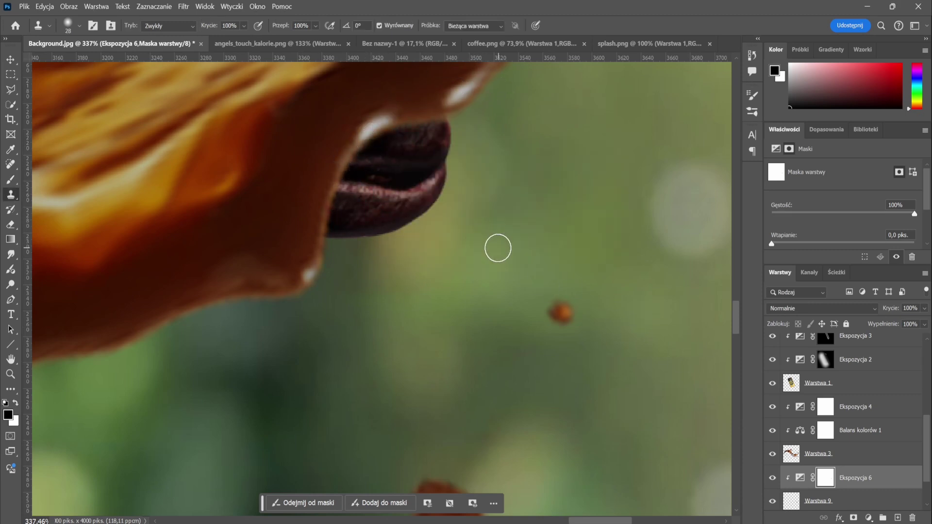
{"action": "key", "text": "b"}
{"action": "key", "text": "x"}
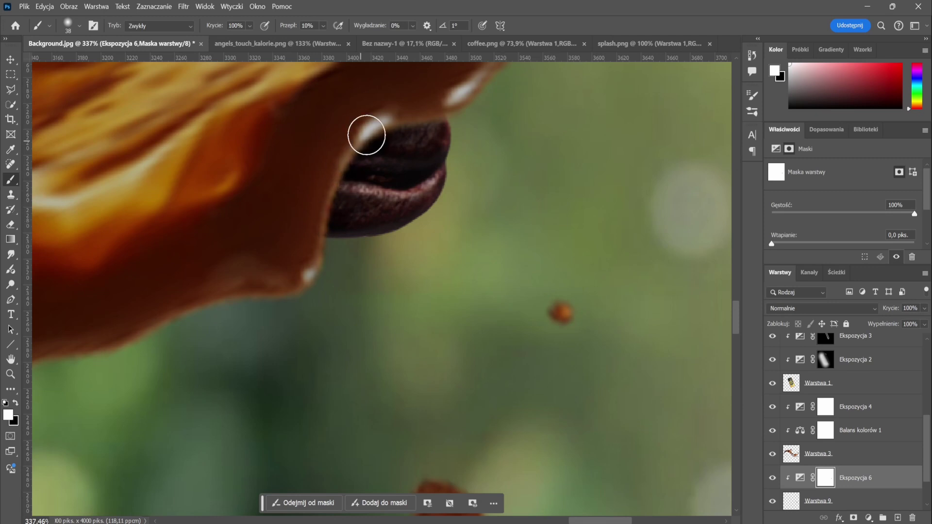
{"action": "scroll", "coordinate": [472, 182], "scroll_direction": "down", "scroll_amount": 5}
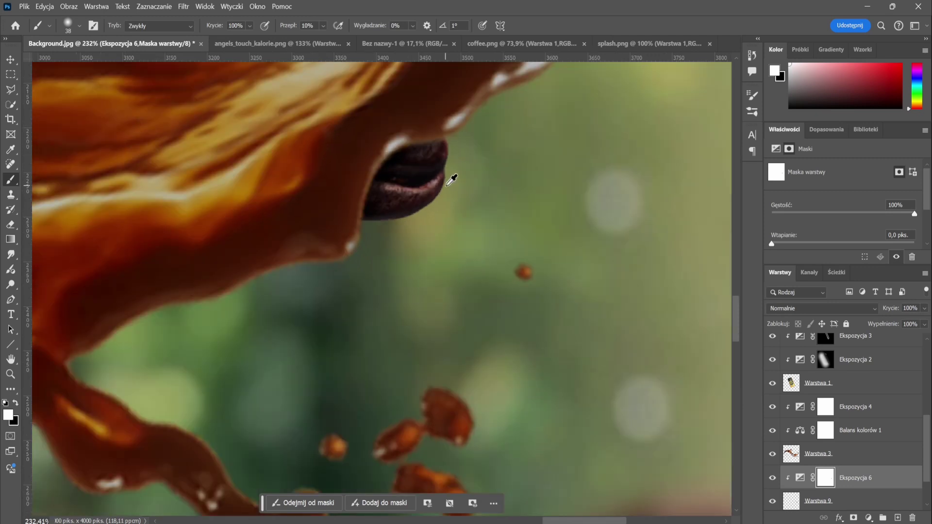
{"action": "scroll", "coordinate": [517, 288], "scroll_direction": "down", "scroll_amount": 5}
{"action": "scroll", "coordinate": [437, 365], "scroll_direction": "down", "scroll_amount": 3}
{"action": "scroll", "coordinate": [348, 425], "scroll_direction": "down", "scroll_amount": 2}
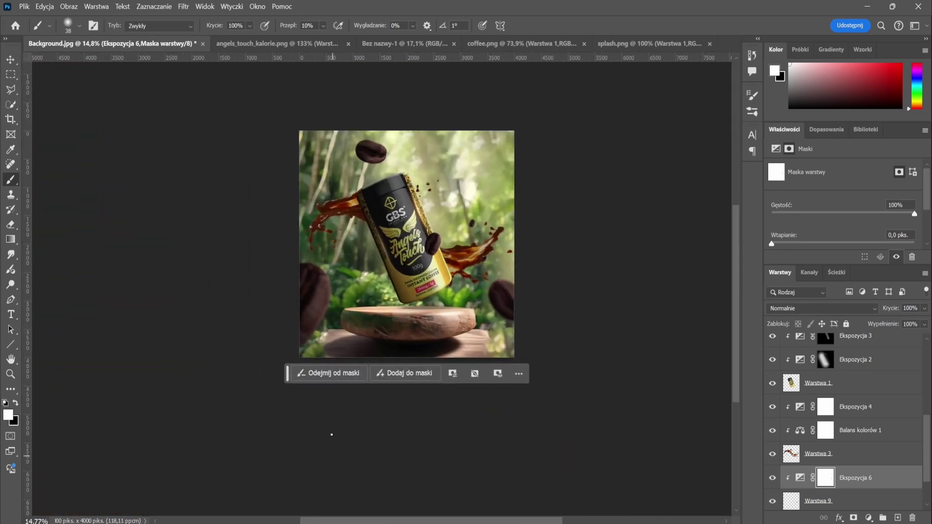
{"action": "key", "text": "ctrl+Tab"}
Step: Close the extra documents and paste the leaf image into the ad
{"action": "left_click", "coordinate": [679, 43]}
{"action": "left_click", "coordinate": [710, 43]}
{"action": "left_click", "coordinate": [618, 43]}
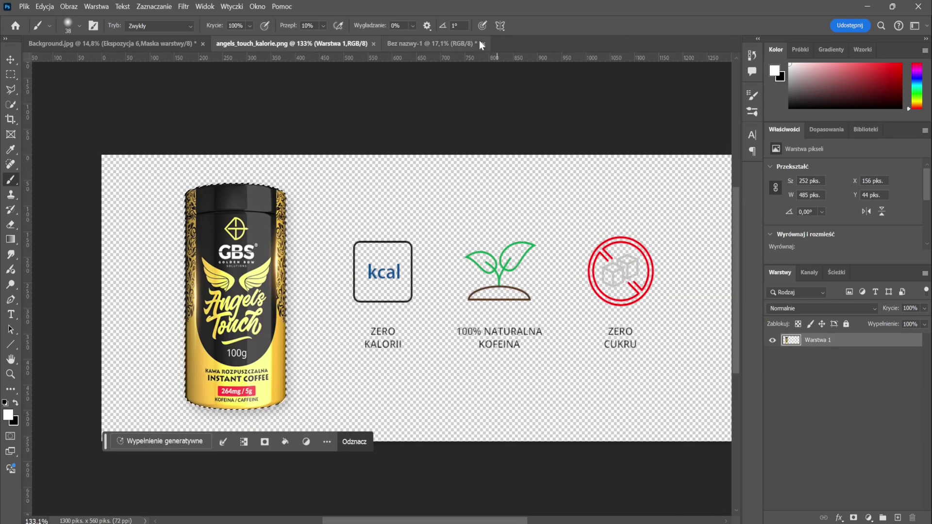
{"action": "key", "text": "ctrl+Tab"}
{"action": "key", "text": "ctrl+v"}
{"action": "scroll", "coordinate": [446, 233], "scroll_direction": "up", "scroll_amount": 2}
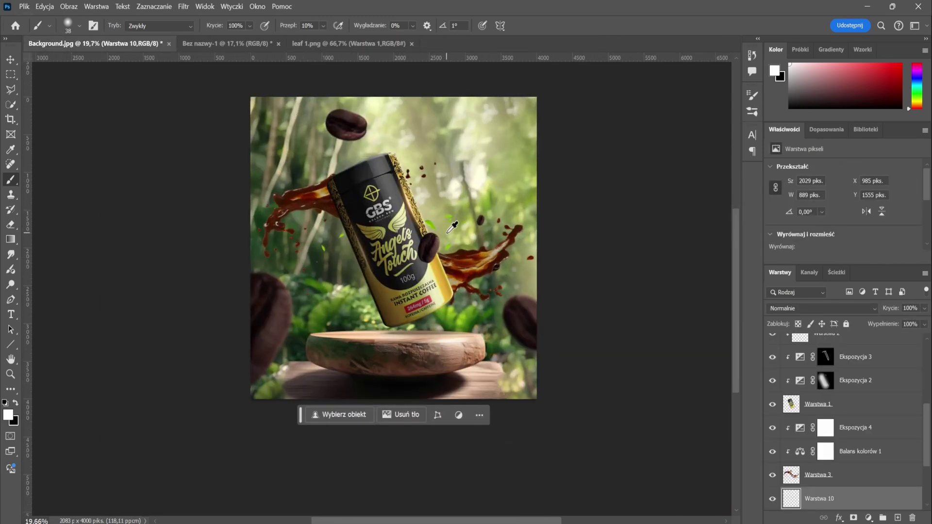
{"action": "scroll", "coordinate": [447, 233], "scroll_direction": "up", "scroll_amount": 2}
Step: Rotate, warp and enlarge the leaves layer toward the top-left, then commit the transform
{"action": "key", "text": "ctrl+t"}
{"action": "mouse_move", "coordinate": [530, 174]}
{"action": "left_mouse_down"}
{"action": "mouse_move", "coordinate": [551, 248]}
{"action": "mouse_move", "coordinate": [567, 260]}
{"action": "mouse_move", "coordinate": [570, 207]}
{"action": "left_mouse_up"}
{"action": "right_click", "coordinate": [491, 249]}
{"action": "right_click", "coordinate": [520, 261]}
{"action": "left_click", "coordinate": [547, 340]}
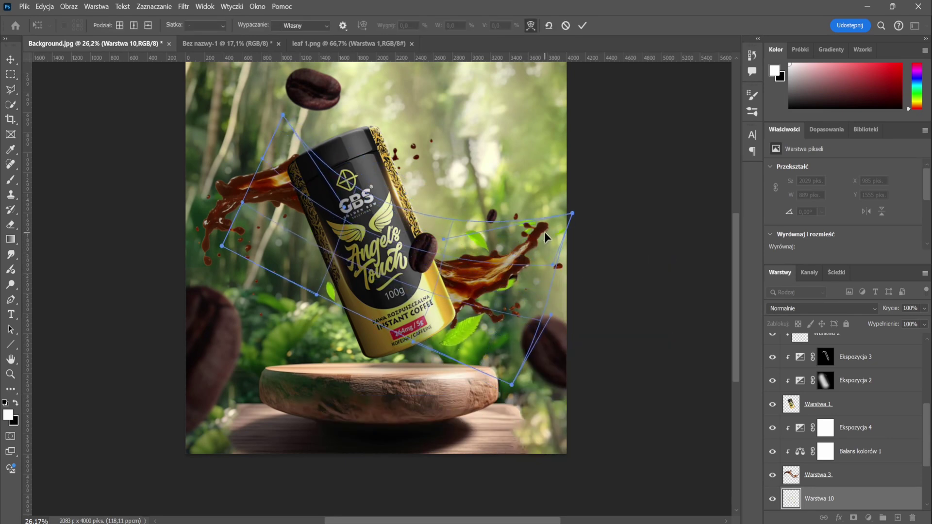
{"action": "left_click_drag", "start_coordinate": [511, 387], "coordinate": [523, 368]}
{"action": "left_click_drag", "start_coordinate": [548, 289], "coordinate": [575, 282]}
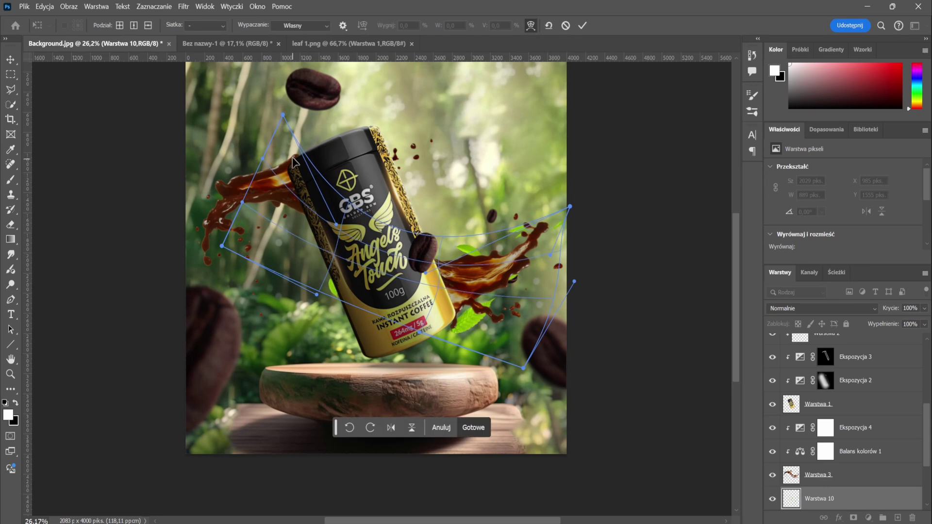
{"action": "left_click", "coordinate": [531, 25]}
{"action": "mouse_move", "coordinate": [250, 174]}
{"action": "left_mouse_down"}
{"action": "mouse_move", "coordinate": [233, 155]}
{"action": "mouse_move", "coordinate": [218, 158]}
{"action": "left_mouse_up"}
{"action": "left_click", "coordinate": [582, 25]}
Step: Move Warstwa 10 up under Warstwa 1, then try a Color Balance adjustment and undo it
{"action": "key", "text": "b"}
{"action": "scroll", "coordinate": [828, 432], "scroll_direction": "down", "scroll_amount": 1}
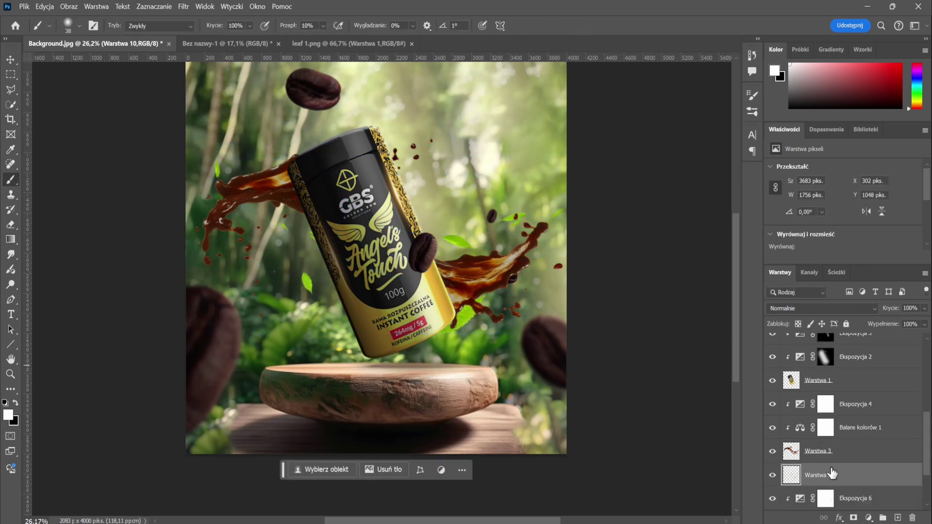
{"action": "scroll", "coordinate": [828, 432], "scroll_direction": "down", "scroll_amount": 1}
{"action": "mouse_move", "coordinate": [825, 458]}
{"action": "left_mouse_down"}
{"action": "mouse_move", "coordinate": [820, 426]}
{"action": "mouse_move", "coordinate": [835, 377]}
{"action": "left_mouse_up"}
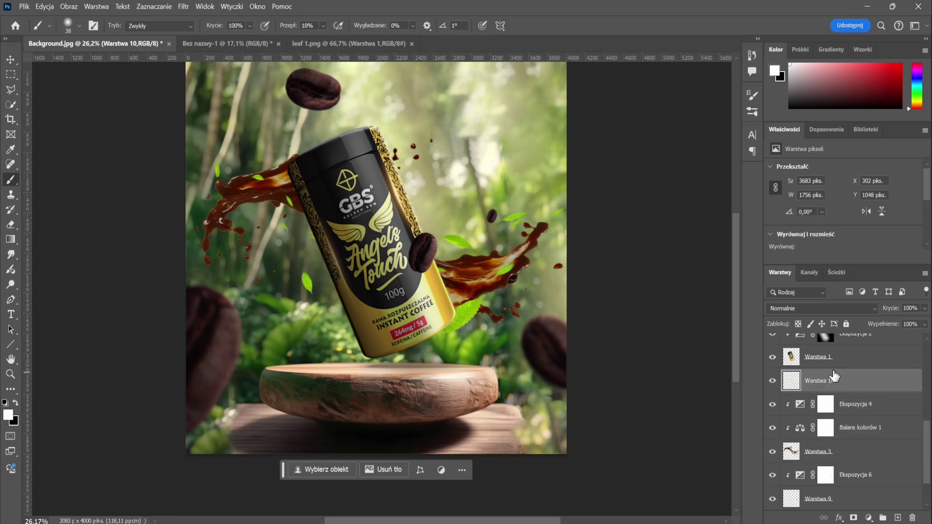
{"action": "left_click", "coordinate": [810, 130]}
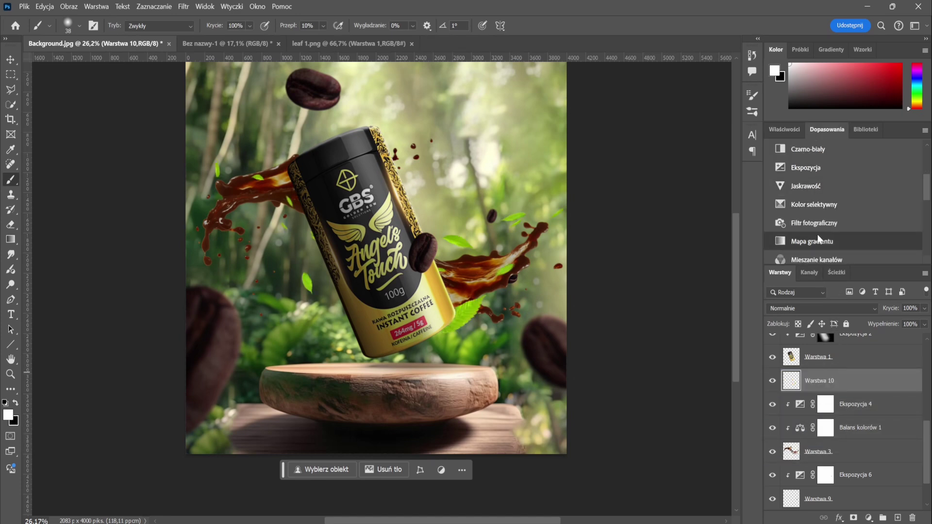
{"action": "left_click", "coordinate": [812, 248]}
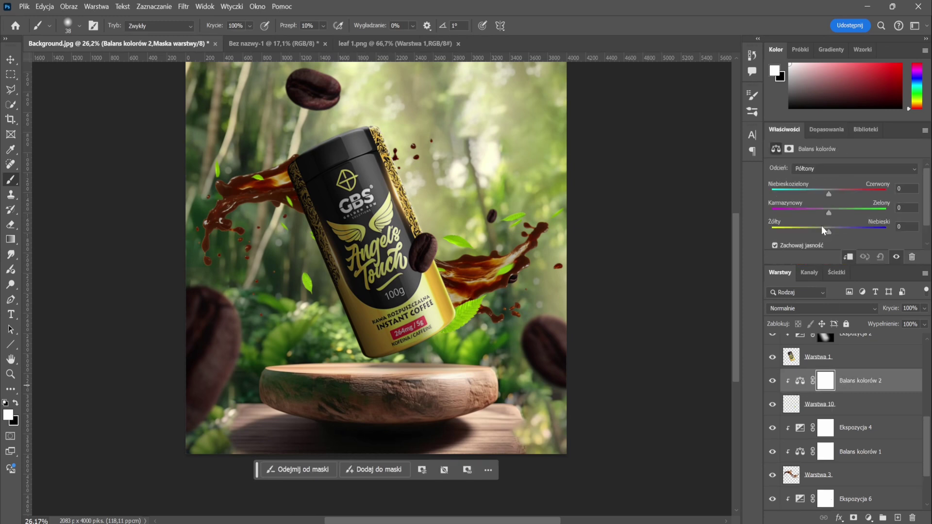
{"action": "left_click_drag", "start_coordinate": [829, 194], "coordinate": [850, 194]}
{"action": "key", "text": "ctrl+z"}
Step: Add a clipped Hue/Saturation to the leaves: hue -37, saturation -31, lightness -13
{"action": "left_click", "coordinate": [827, 130]}
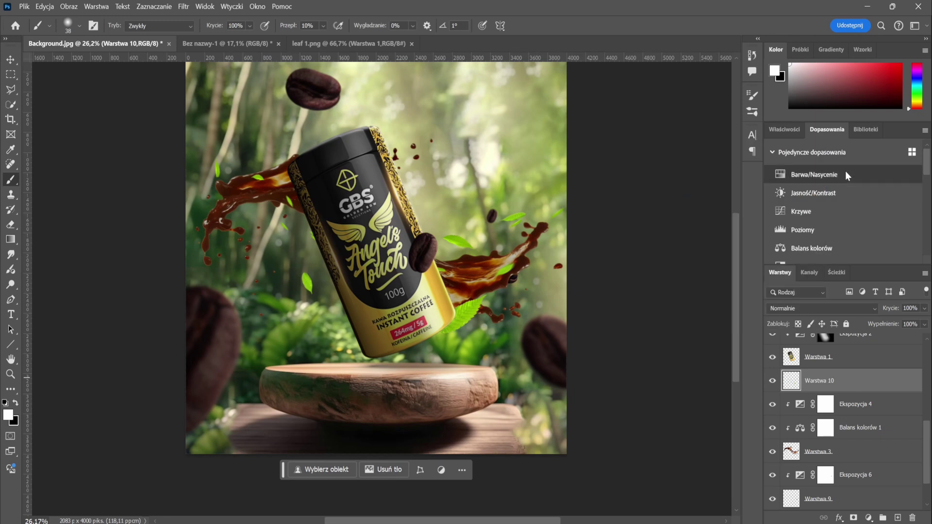
{"action": "left_click", "coordinate": [846, 173]}
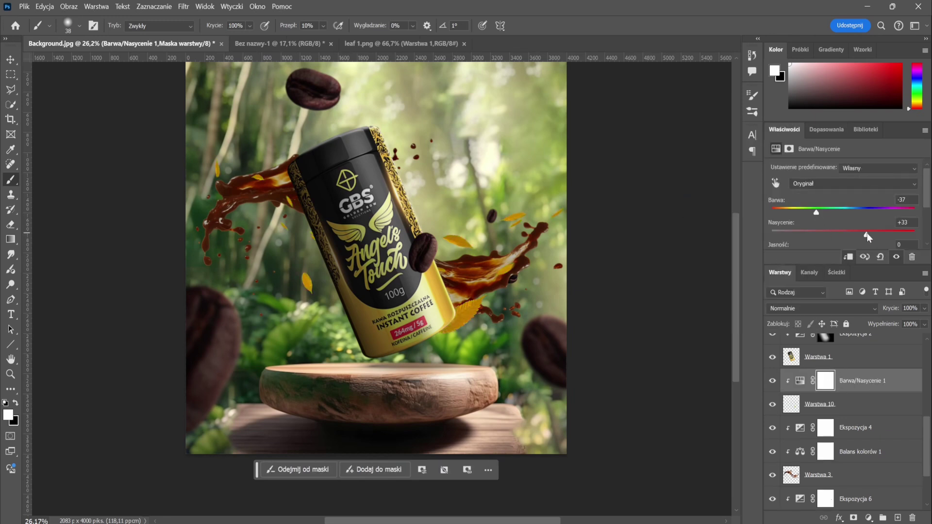
{"action": "left_click_drag", "start_coordinate": [823, 234], "coordinate": [821, 234]}
{"action": "scroll", "coordinate": [820, 235], "scroll_direction": "down", "scroll_amount": 1}
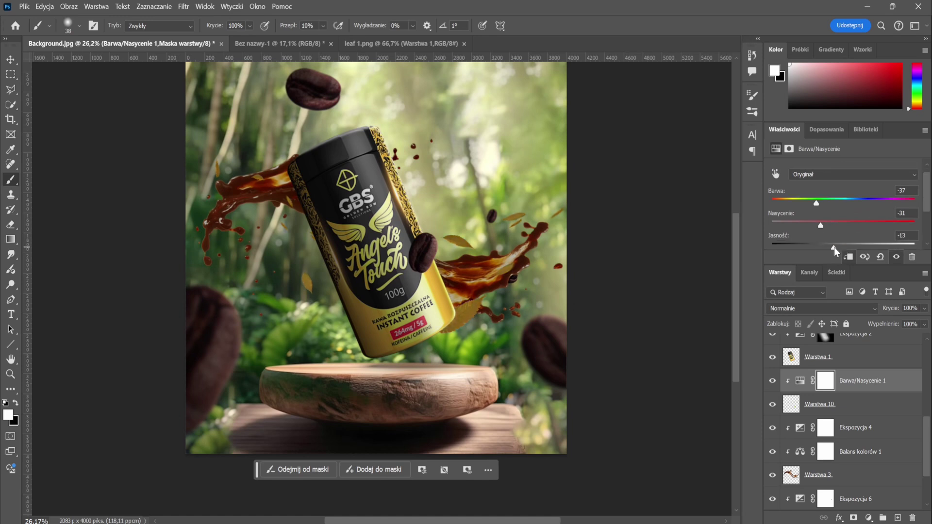
{"action": "scroll", "coordinate": [670, 308], "scroll_direction": "down", "scroll_amount": 2, "text": "alt"}
{"action": "scroll", "coordinate": [670, 308], "scroll_direction": "down", "scroll_amount": 1, "text": "alt"}
{"action": "scroll", "coordinate": [407, 360], "scroll_direction": "up", "scroll_amount": 2, "text": "alt"}
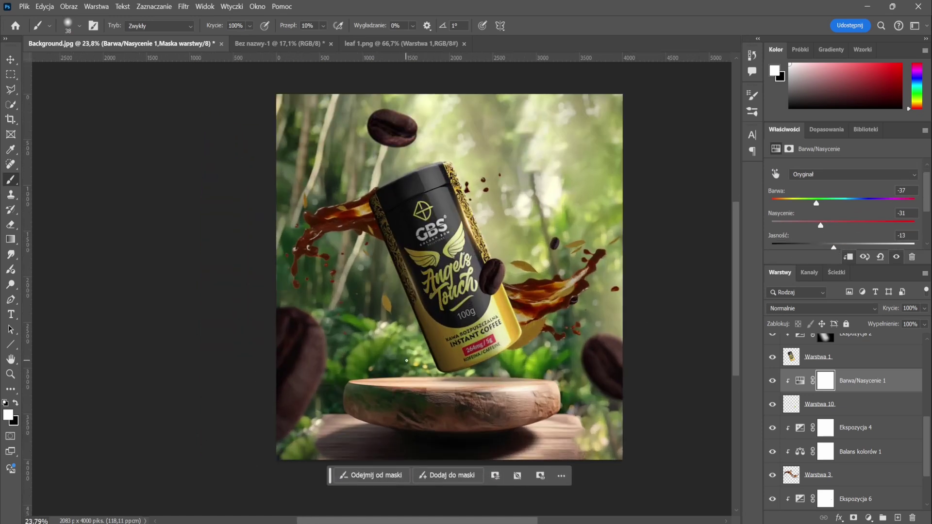
{"action": "left_click", "coordinate": [852, 408]}
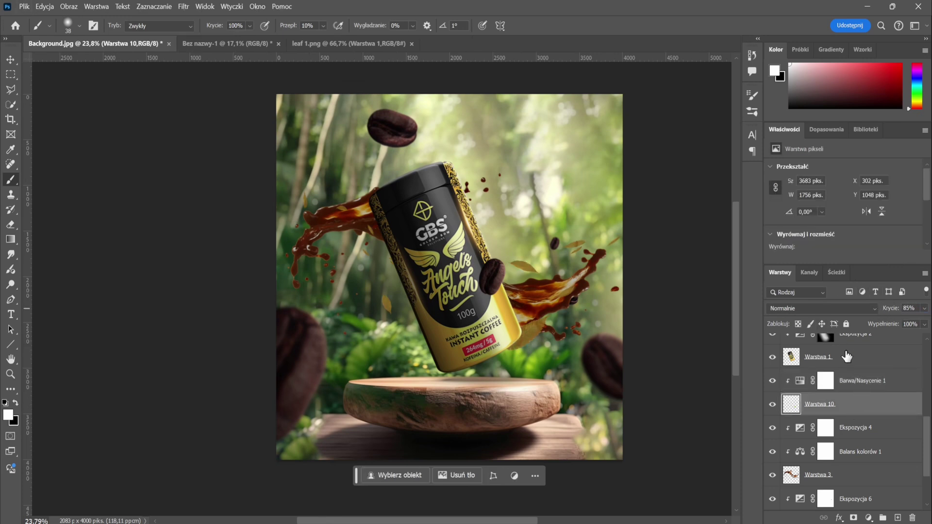
Step: Move the leaves layer and its Hue/Saturation adjustment lower in the layer stack
{"action": "left_click", "coordinate": [850, 388], "text": "shift"}
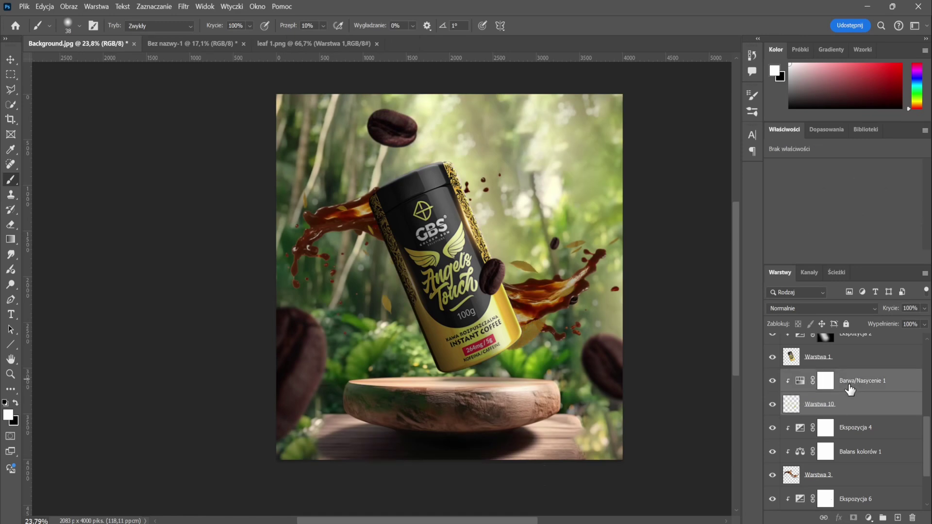
{"action": "mouse_move", "coordinate": [850, 389]}
{"action": "left_mouse_down"}
{"action": "mouse_move", "coordinate": [845, 487]}
{"action": "mouse_move", "coordinate": [854, 418]}
{"action": "left_mouse_up"}
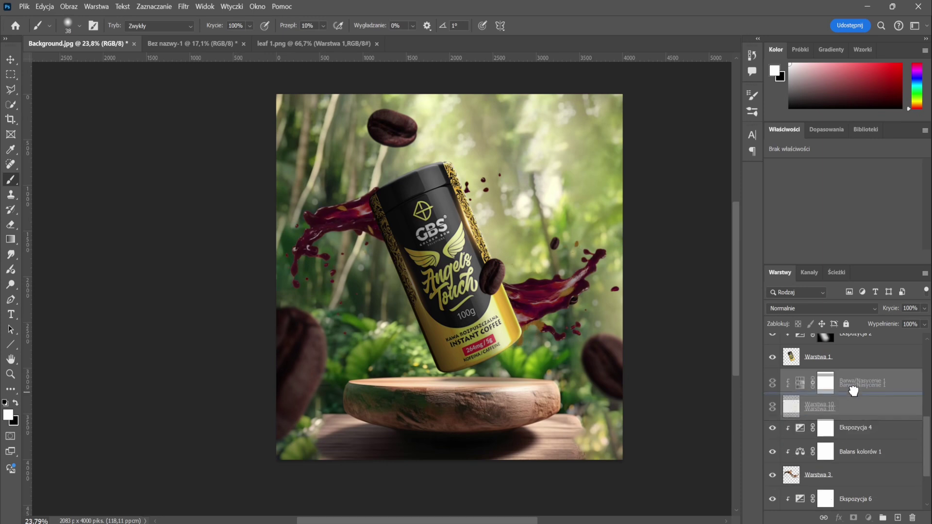
{"action": "scroll", "coordinate": [641, 323], "scroll_direction": "down", "scroll_amount": 2}
{"action": "scroll", "coordinate": [429, 194], "scroll_direction": "up", "scroll_amount": 2}
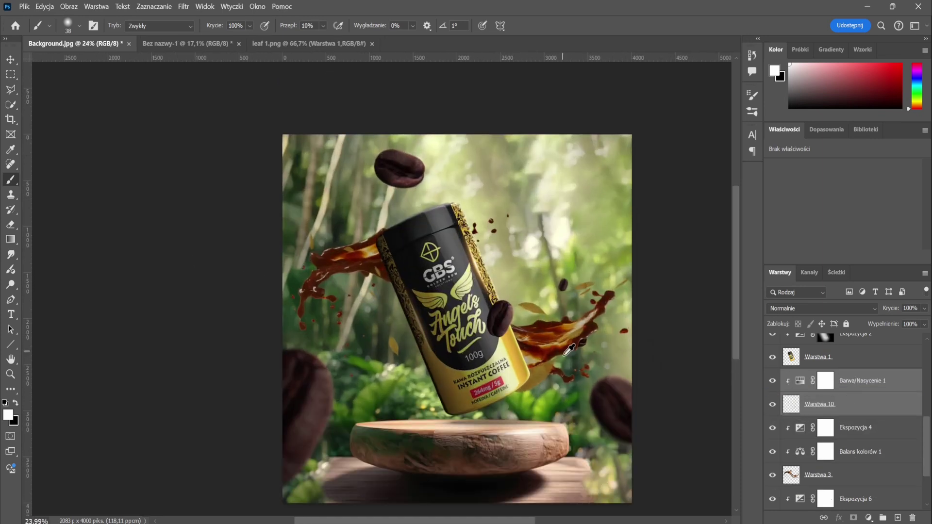
{"action": "scroll", "coordinate": [524, 186], "scroll_direction": "up", "scroll_amount": 1}
{"action": "left_click", "coordinate": [833, 405]}
{"action": "scroll", "coordinate": [579, 360], "scroll_direction": "up", "scroll_amount": 2}
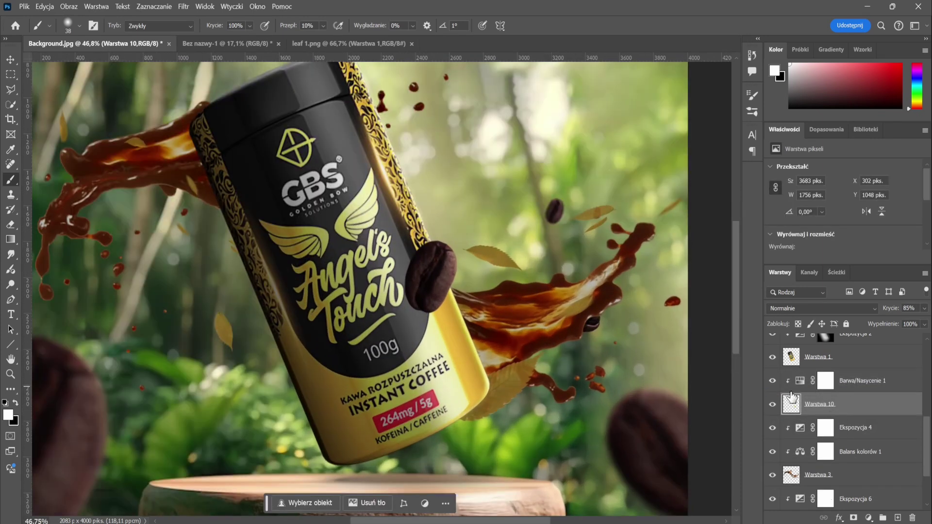
Step: Add a Levels adjustment above Barwa/Nasycenie 1 with inputs 20, 1.42 and 182
{"action": "left_click", "coordinate": [861, 389]}
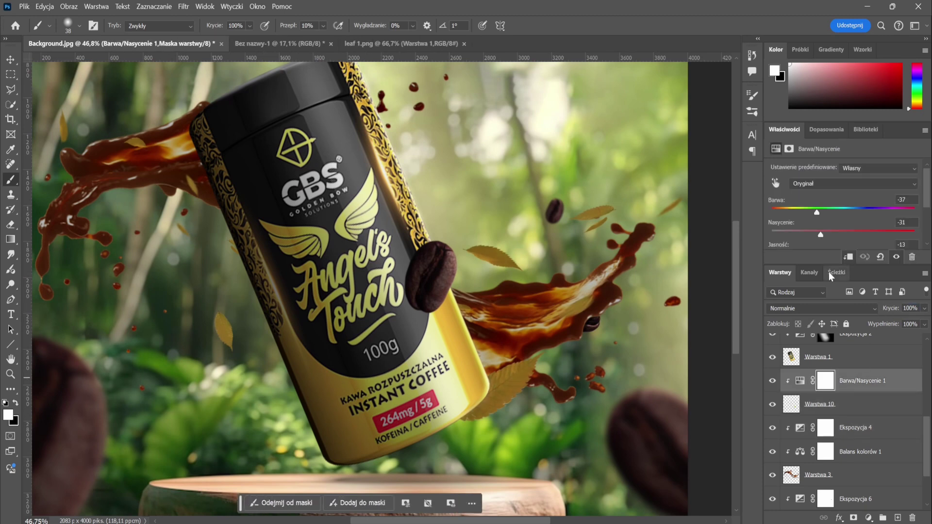
{"action": "left_click", "coordinate": [827, 129]}
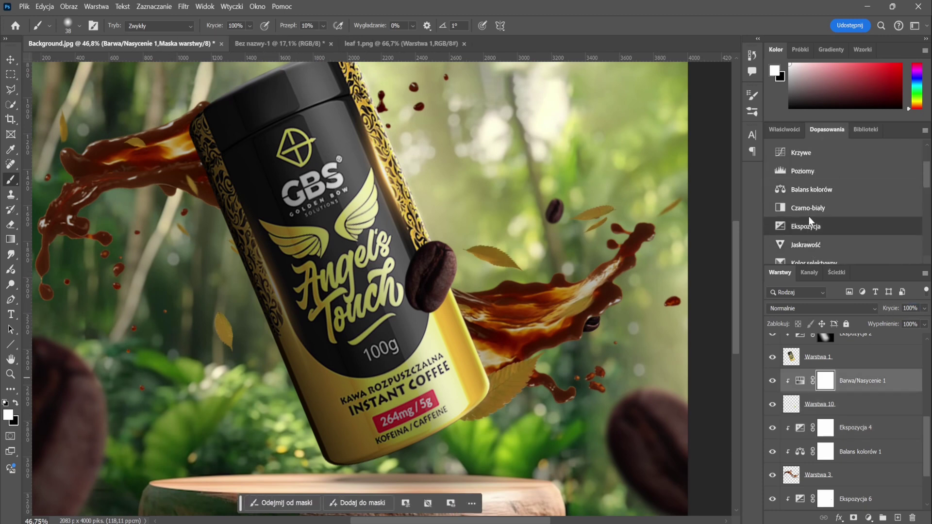
{"action": "left_click", "coordinate": [803, 171]}
{"action": "scroll", "coordinate": [839, 235], "scroll_direction": "down", "scroll_amount": 1}
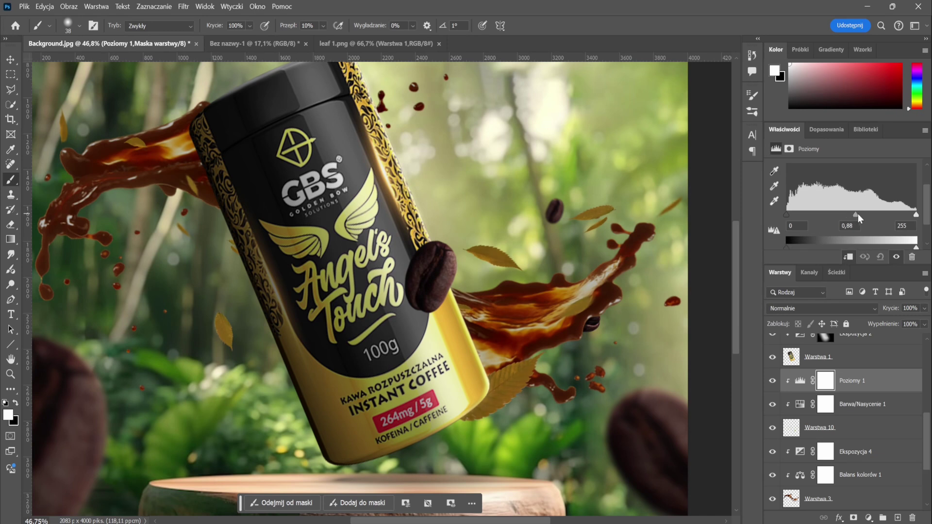
{"action": "left_click_drag", "start_coordinate": [851, 215], "coordinate": [827, 215]}
{"action": "left_click_drag", "start_coordinate": [916, 214], "coordinate": [879, 215]}
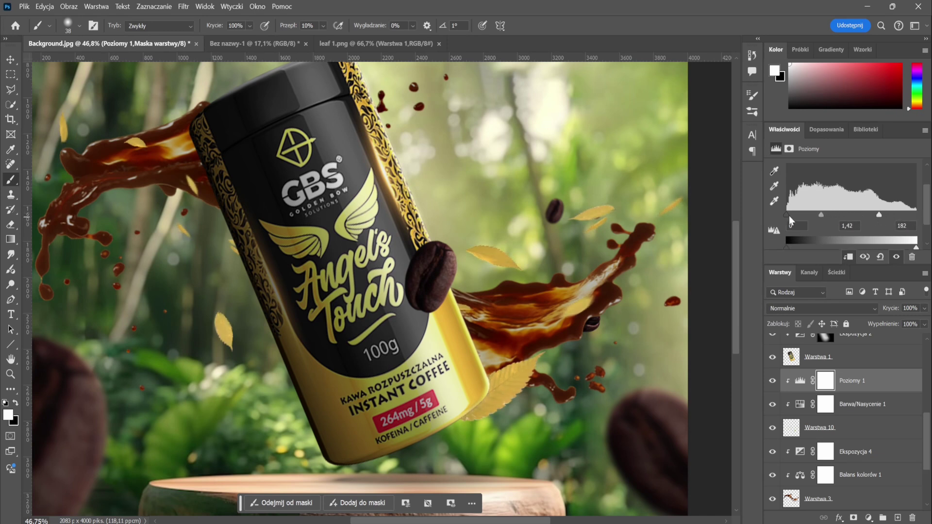
{"action": "mouse_move", "coordinate": [795, 214]}
{"action": "left_mouse_down"}
{"action": "mouse_move", "coordinate": [846, 223]}
{"action": "mouse_move", "coordinate": [820, 225]}
{"action": "left_mouse_up"}
{"action": "scroll", "coordinate": [796, 215], "scroll_direction": "down", "scroll_amount": 1}
{"action": "scroll", "coordinate": [646, 221], "scroll_direction": "down", "scroll_amount": 3}
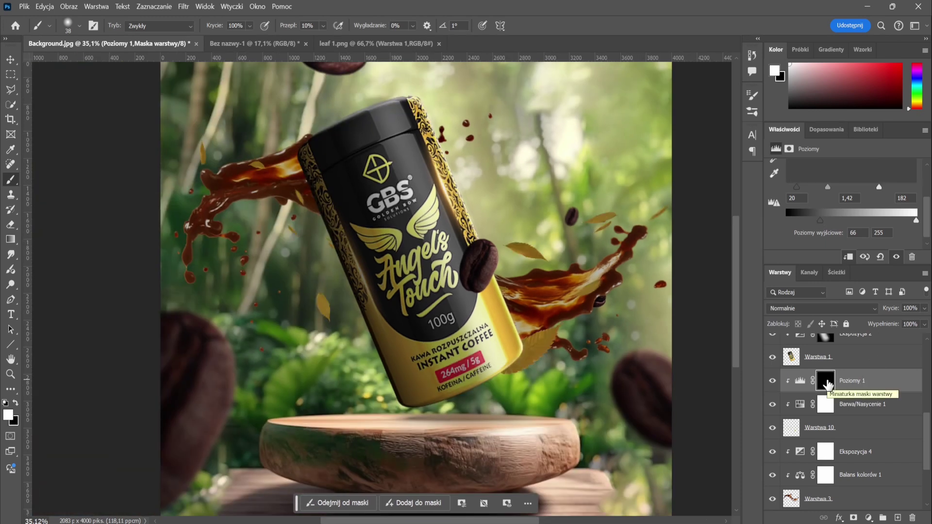
Step: Enlarge the brush for painting the Poziomy 1 mask
{"action": "scroll", "coordinate": [524, 332], "scroll_direction": "up", "scroll_amount": 3}
{"action": "scroll", "coordinate": [524, 331], "scroll_direction": "up", "scroll_amount": 3}
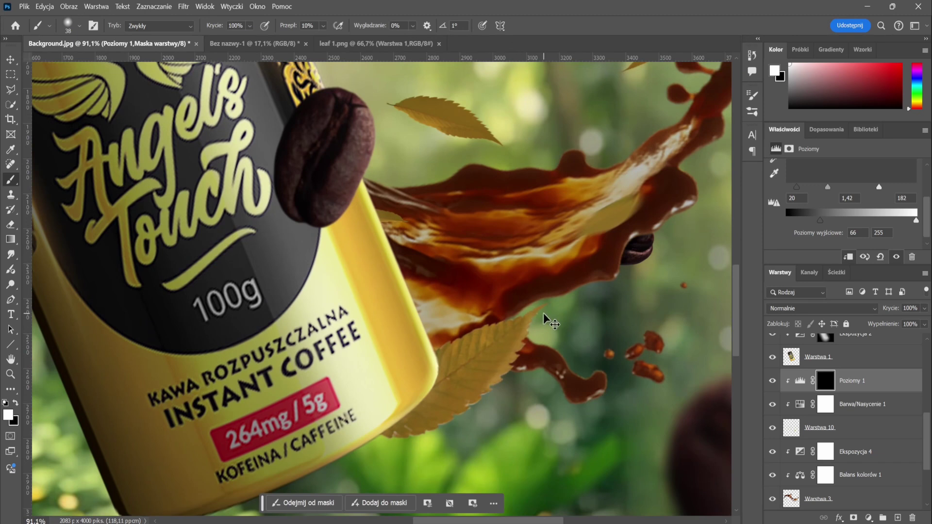
{"action": "scroll", "coordinate": [549, 321], "scroll_direction": "up", "scroll_amount": 2}
{"action": "right_click", "coordinate": [554, 287]}
{"action": "key", "text": "Escape"}
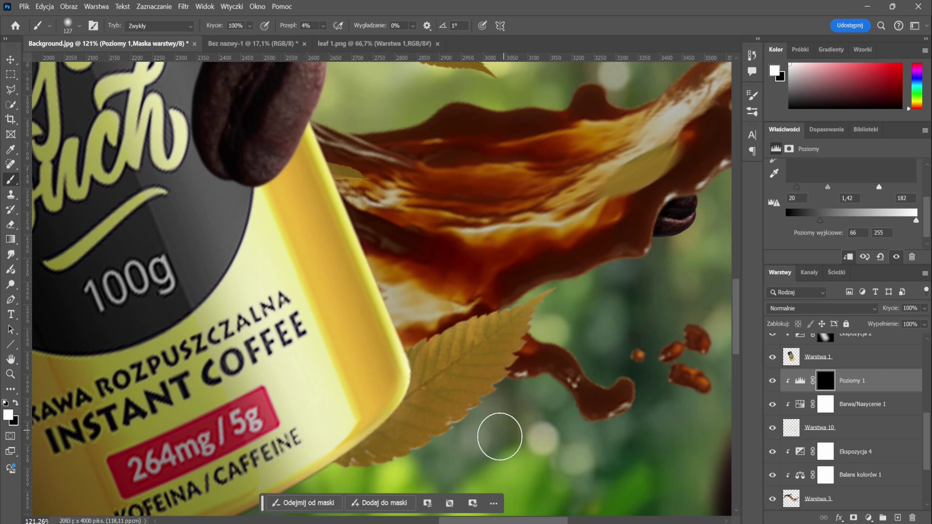
{"action": "scroll", "coordinate": [555, 336], "scroll_direction": "down", "scroll_amount": 5}
{"action": "scroll", "coordinate": [422, 340], "scroll_direction": "up", "scroll_amount": 3}
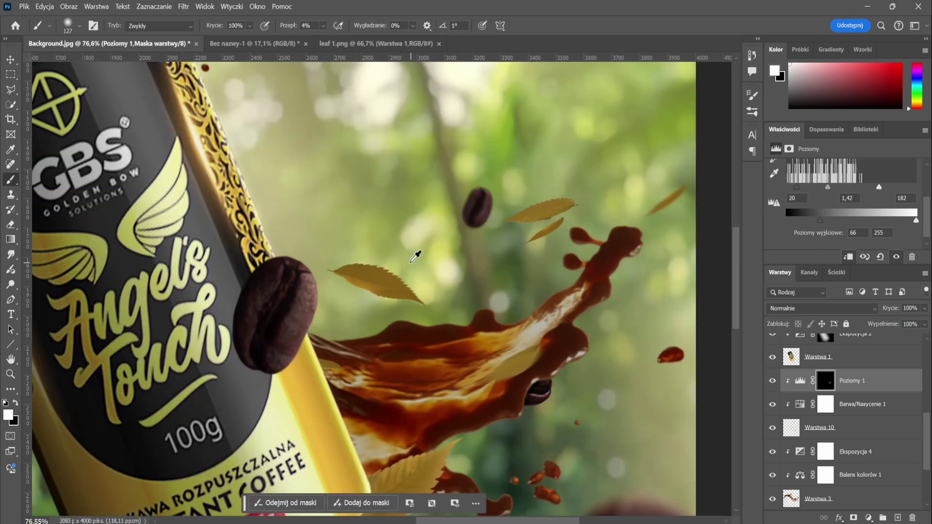
{"action": "scroll", "coordinate": [403, 257], "scroll_direction": "up", "scroll_amount": 3}
{"action": "scroll", "coordinate": [384, 262], "scroll_direction": "up", "scroll_amount": 3}
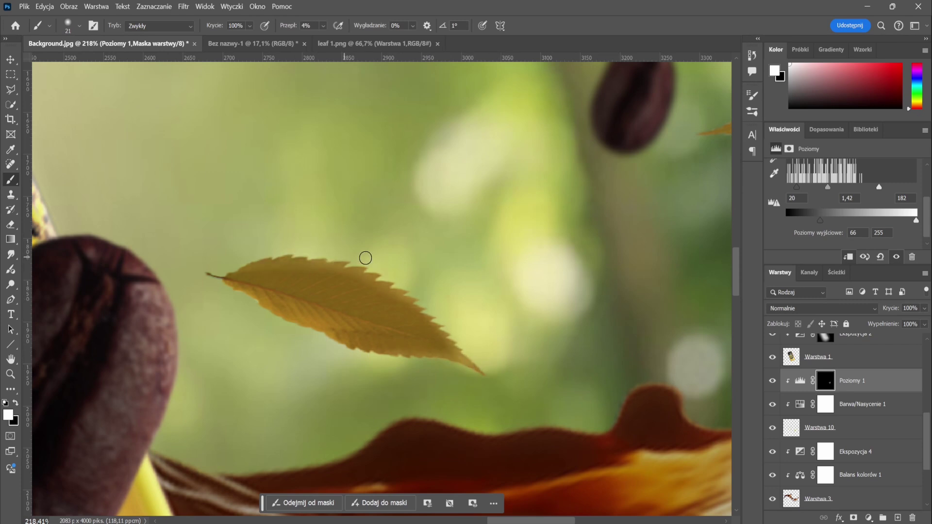
Step: Zoom over the leaves around the splash to paint the brightening back onto them
{"action": "scroll", "coordinate": [460, 329], "scroll_direction": "down", "scroll_amount": 5}
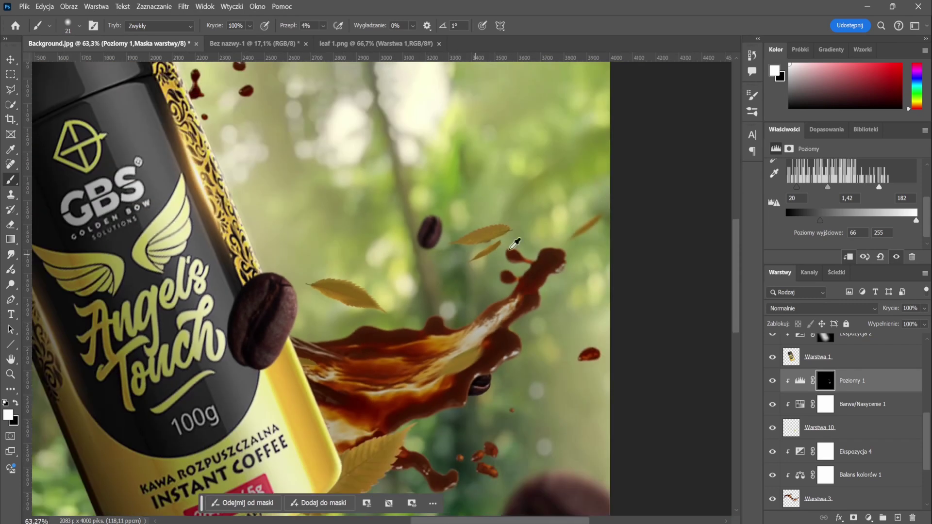
{"action": "scroll", "coordinate": [447, 207], "scroll_direction": "up", "scroll_amount": 5}
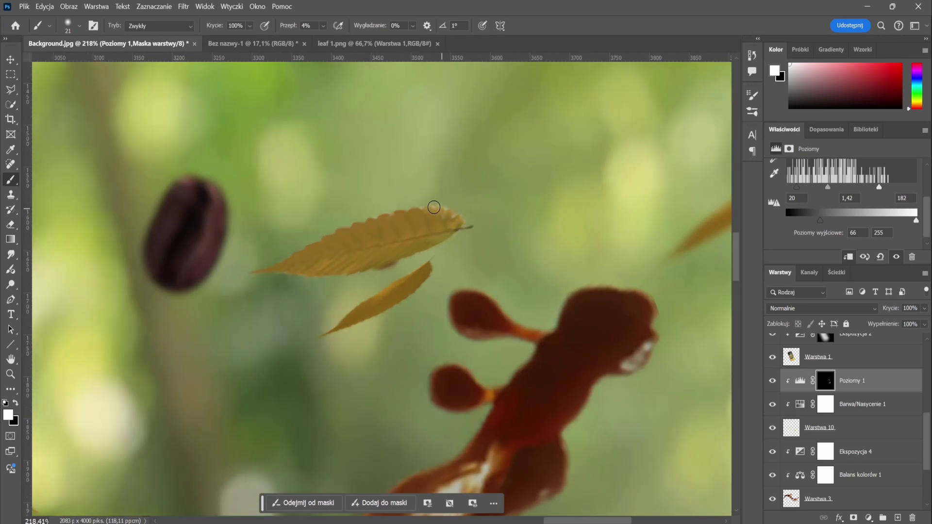
{"action": "scroll", "coordinate": [649, 205], "scroll_direction": "down", "scroll_amount": 1}
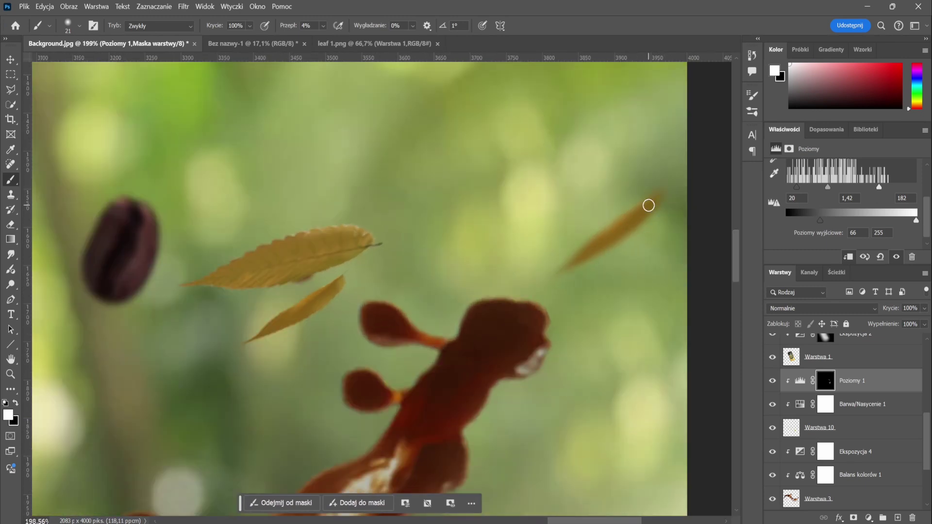
{"action": "scroll", "coordinate": [577, 232], "scroll_direction": "down", "scroll_amount": 5}
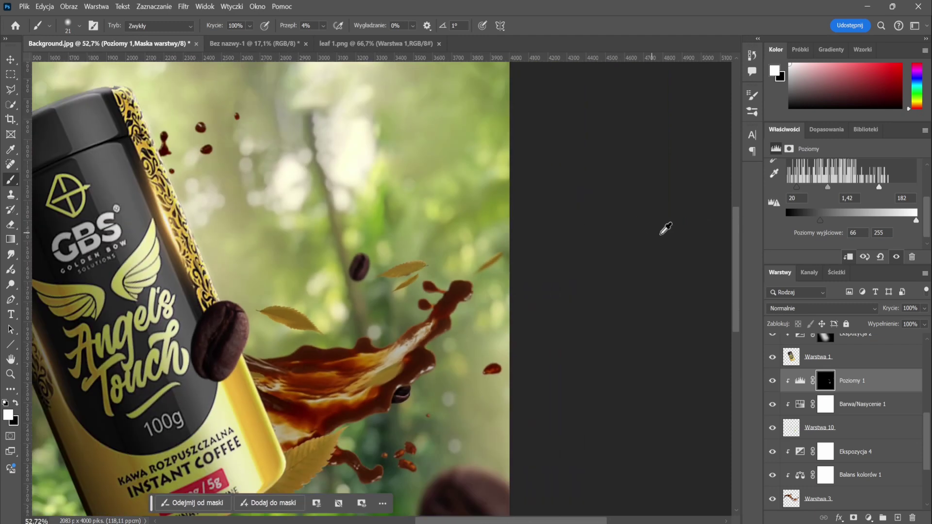
{"action": "scroll", "coordinate": [662, 225], "scroll_direction": "down", "scroll_amount": 3}
{"action": "scroll", "coordinate": [303, 200], "scroll_direction": "up", "scroll_amount": 5}
{"action": "scroll", "coordinate": [303, 200], "scroll_direction": "down", "scroll_amount": 2}
{"action": "scroll", "coordinate": [303, 200], "scroll_direction": "up", "scroll_amount": 3}
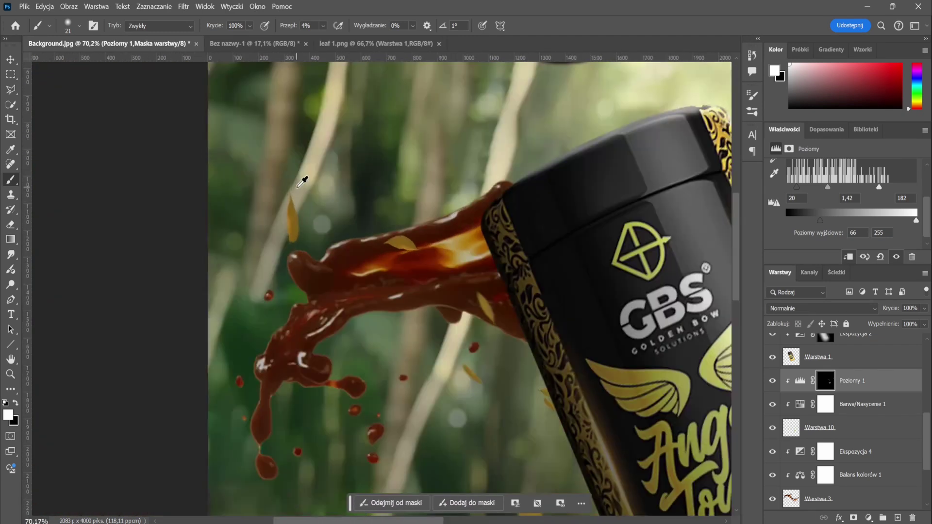
{"action": "scroll", "coordinate": [294, 218], "scroll_direction": "up", "scroll_amount": 1}
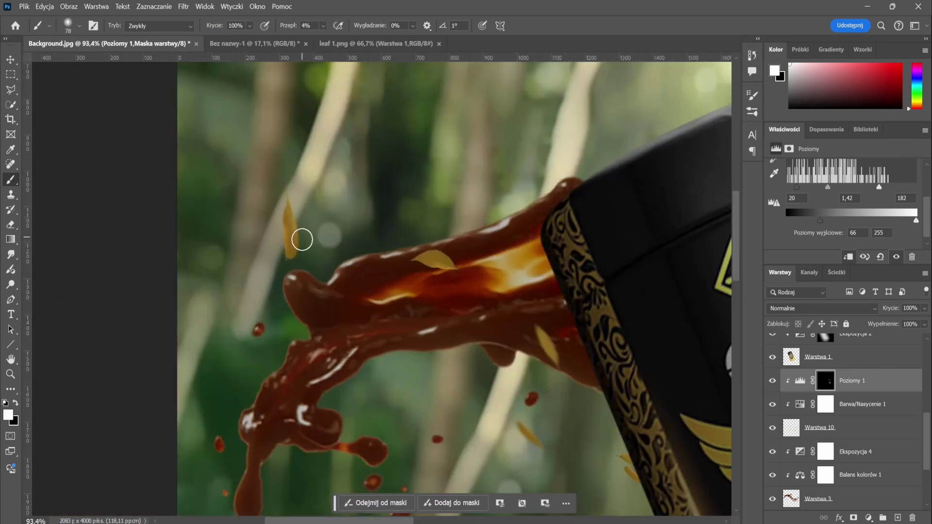
{"action": "scroll", "coordinate": [323, 202], "scroll_direction": "down", "scroll_amount": 3}
{"action": "scroll", "coordinate": [369, 145], "scroll_direction": "down", "scroll_amount": 3}
{"action": "scroll", "coordinate": [413, 85], "scroll_direction": "down", "scroll_amount": 1}
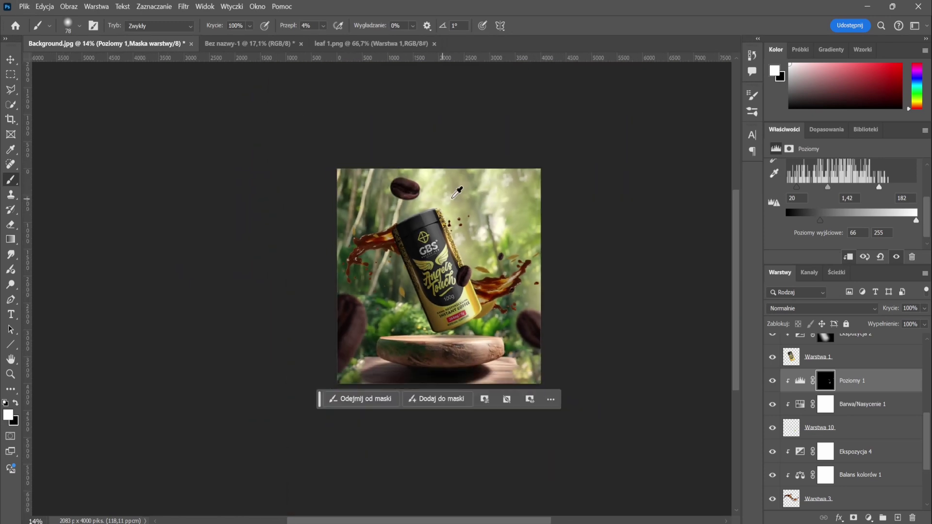
{"action": "scroll", "coordinate": [414, 86], "scroll_direction": "up", "scroll_amount": 1}
Step: Open leaf.png and drag the leaves into the Background.jpg composition
{"action": "right_click", "coordinate": [459, 41]}
{"action": "left_click", "coordinate": [486, 155]}
{"action": "left_click", "coordinate": [305, 95]}
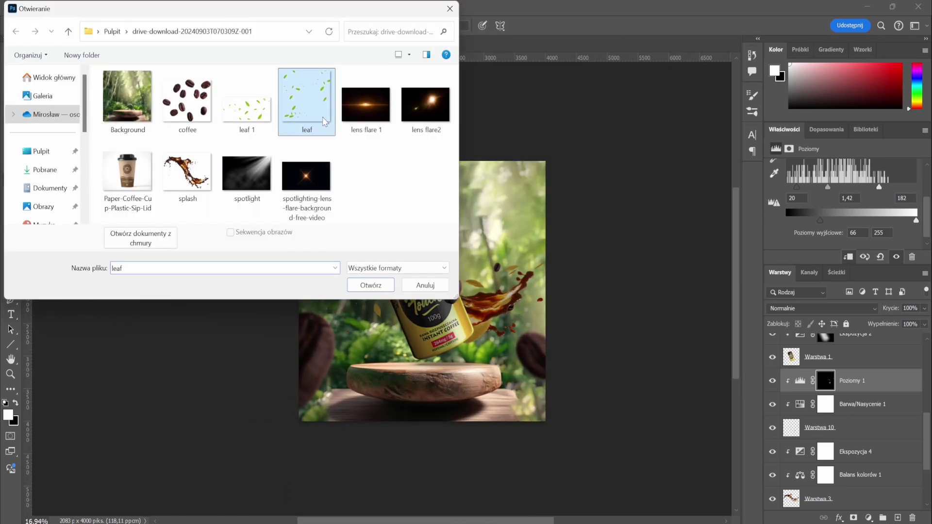
{"action": "left_click", "coordinate": [423, 284]}
{"action": "left_click_drag", "start_coordinate": [430, 255], "coordinate": [258, 103]}
Step: Free Transform the pasted leaves to enlarge them across the whole scene
{"action": "key", "text": "ctrl+t"}
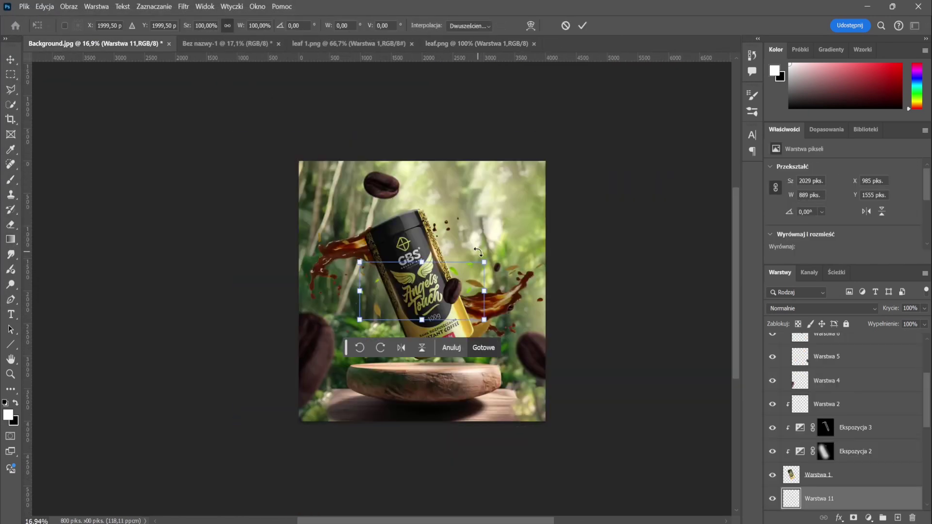
{"action": "left_click_drag", "start_coordinate": [481, 257], "coordinate": [516, 173]}
{"action": "key", "text": "ctrl+z"}
{"action": "key", "text": "Escape"}
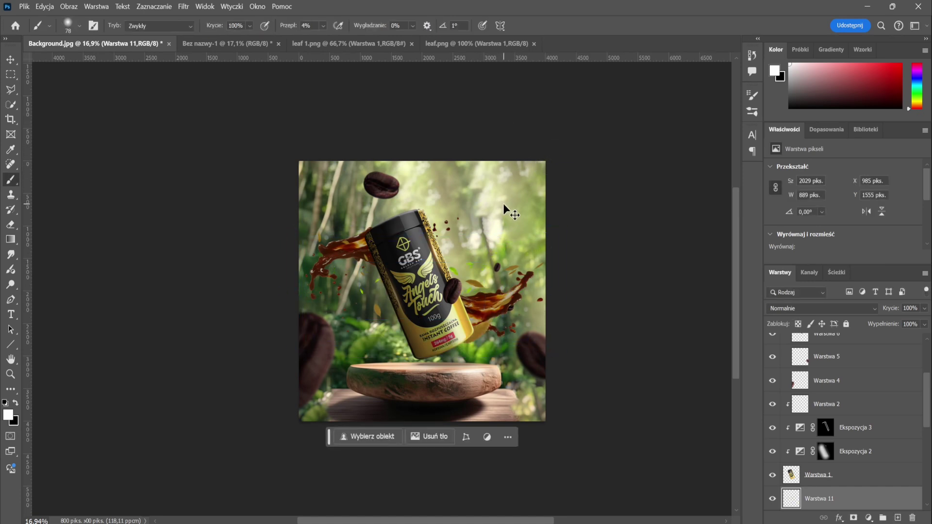
{"action": "key", "text": "ctrl+z"}
{"action": "left_click", "coordinate": [502, 44]}
{"action": "left_click", "coordinate": [110, 43]}
{"action": "key", "text": "ctrl+t"}
{"action": "left_click_drag", "start_coordinate": [455, 258], "coordinate": [543, 146]}
{"action": "key", "text": "Return"}
{"action": "key", "text": "b"}
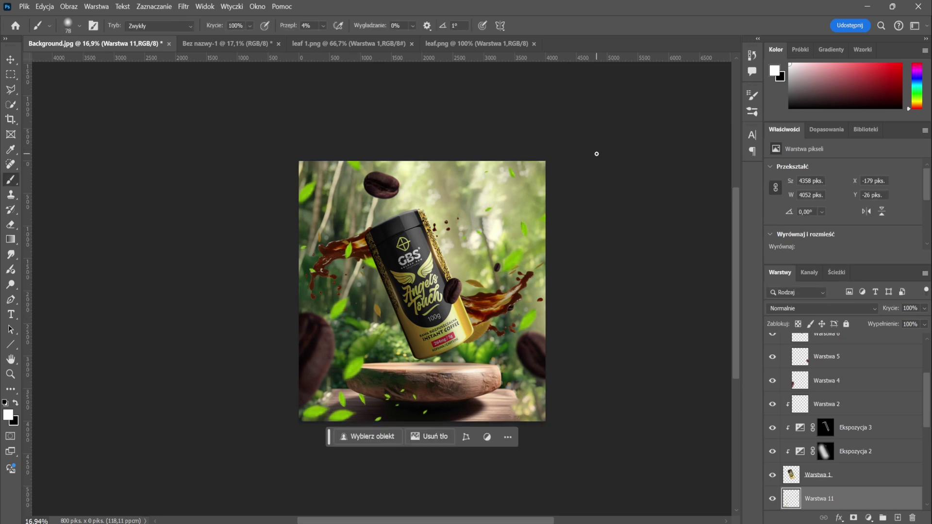
Step: Place the leaves below Warstwa 9, above Ekspozycja 1, and clip Poziomy 1 to them
{"action": "left_click_drag", "start_coordinate": [821, 499], "coordinate": [835, 522]}
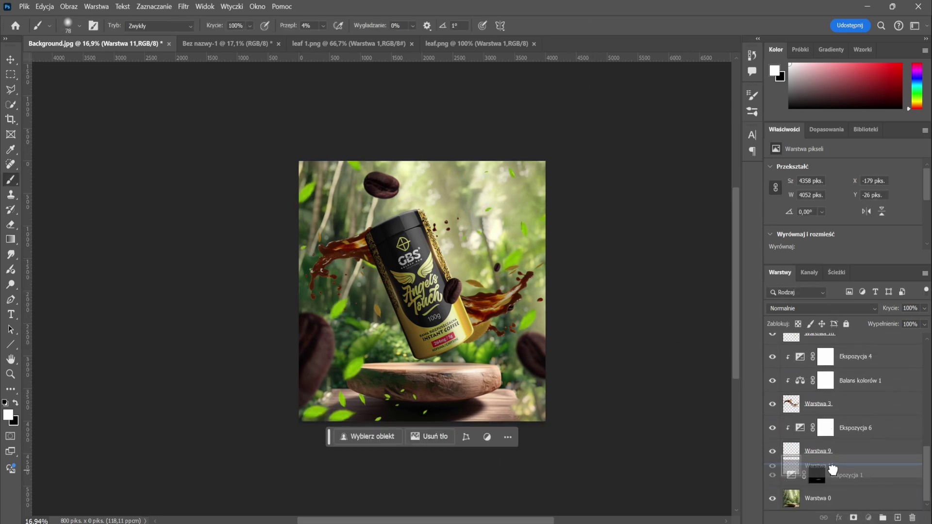
{"action": "left_click_drag", "start_coordinate": [835, 522], "coordinate": [836, 459]}
{"action": "left_click_drag", "start_coordinate": [842, 381], "coordinate": [844, 428]}
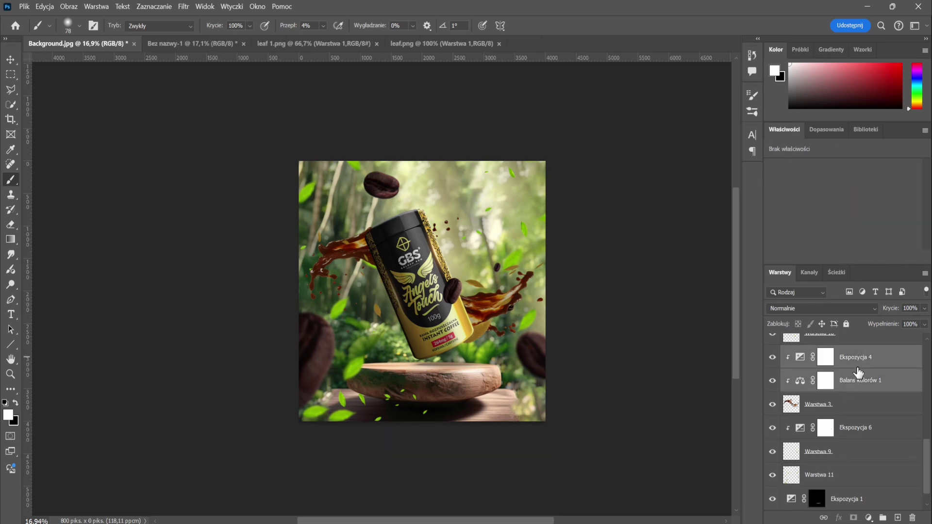
{"action": "mouse_move", "coordinate": [858, 373]}
{"action": "left_mouse_down"}
{"action": "mouse_move", "coordinate": [845, 454]}
{"action": "mouse_move", "coordinate": [820, 468]}
{"action": "left_mouse_up"}
{"action": "left_click", "coordinate": [839, 476], "text": "alt"}
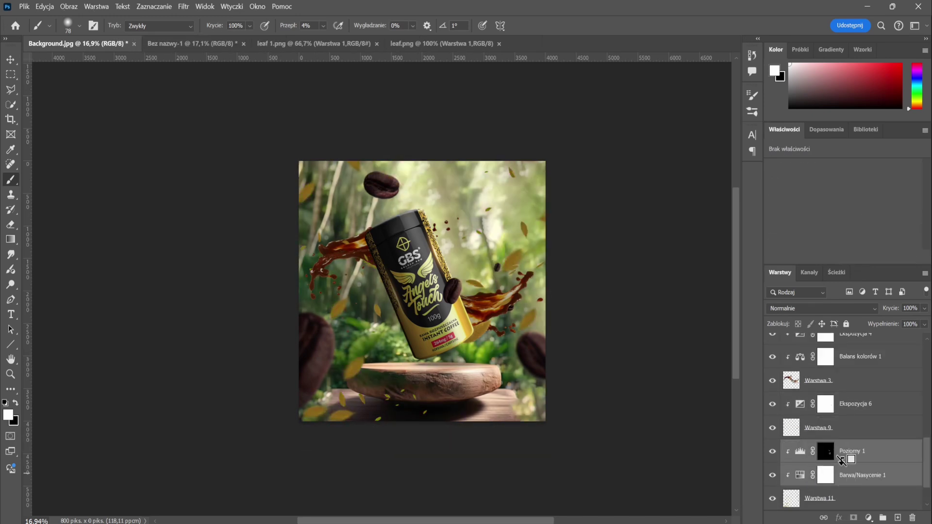
Step: Enlarge Warstwa 11 further so the leaves extend past the canvas edges
{"action": "scroll", "coordinate": [444, 393], "scroll_direction": "down", "scroll_amount": 1}
{"action": "scroll", "coordinate": [824, 468], "scroll_direction": "down", "scroll_amount": 1}
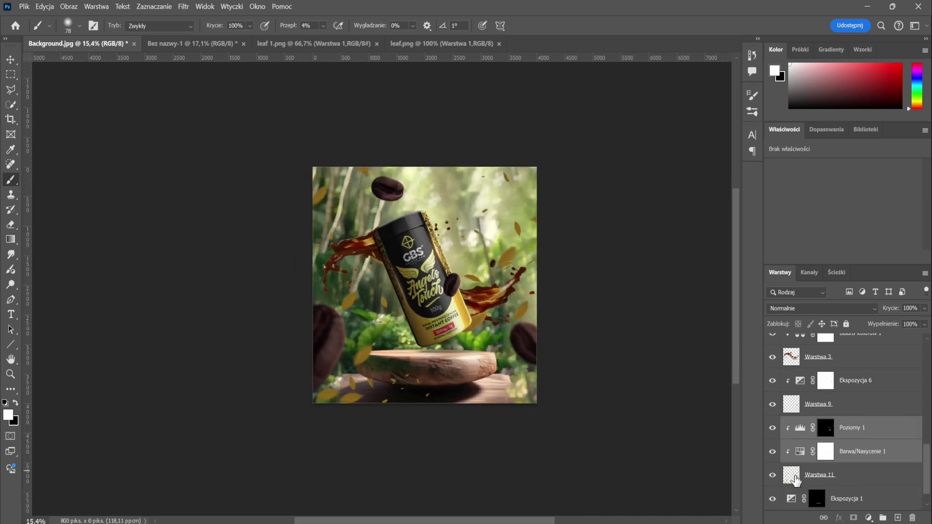
{"action": "scroll", "coordinate": [824, 468], "scroll_direction": "down", "scroll_amount": 1}
{"action": "left_click", "coordinate": [824, 452]}
{"action": "key", "text": "ctrl+t"}
{"action": "left_click_drag", "start_coordinate": [547, 163], "coordinate": [614, 97]}
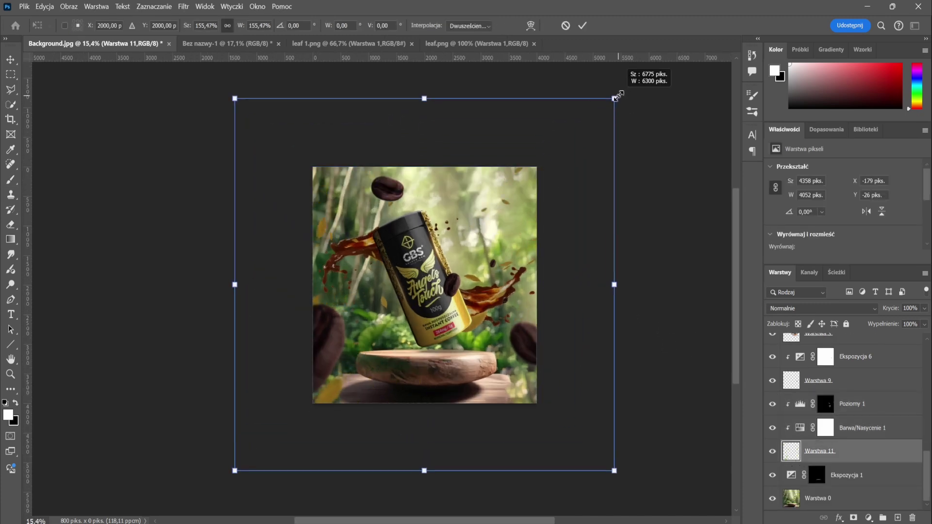
{"action": "key", "text": "Return"}
{"action": "key", "text": "b"}
{"action": "scroll", "coordinate": [272, 193], "scroll_direction": "up", "scroll_amount": 1}
{"action": "scroll", "coordinate": [450, 293], "scroll_direction": "down", "scroll_amount": 2}
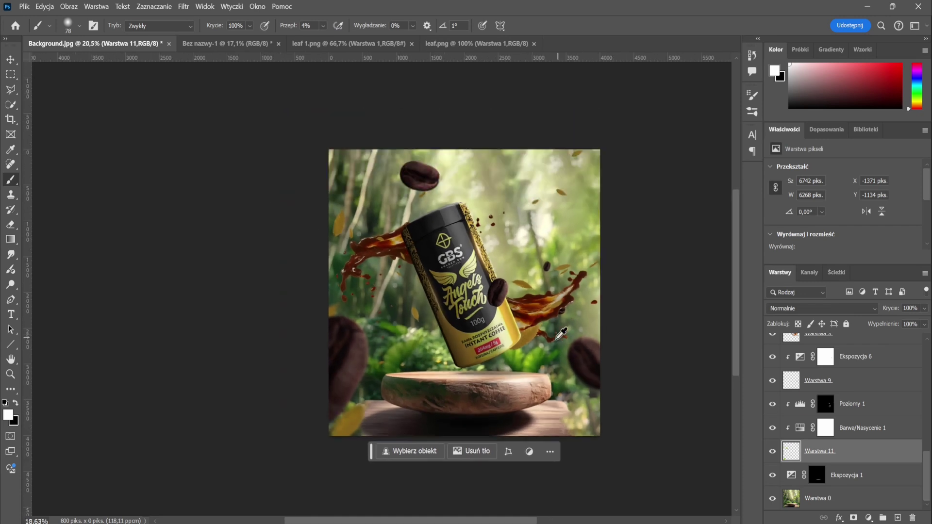
{"action": "scroll", "coordinate": [526, 354], "scroll_direction": "up", "scroll_amount": 1}
Step: Open lens flare 1.jpg and paste it as a new layer at the top of the composition
{"action": "right_click", "coordinate": [564, 43]}
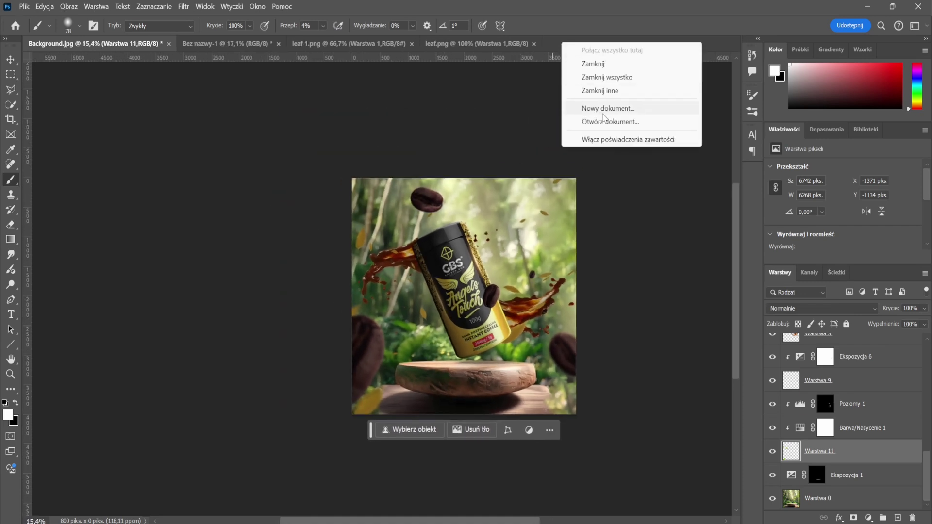
{"action": "left_click", "coordinate": [604, 108]}
{"action": "double_click", "coordinate": [370, 114]}
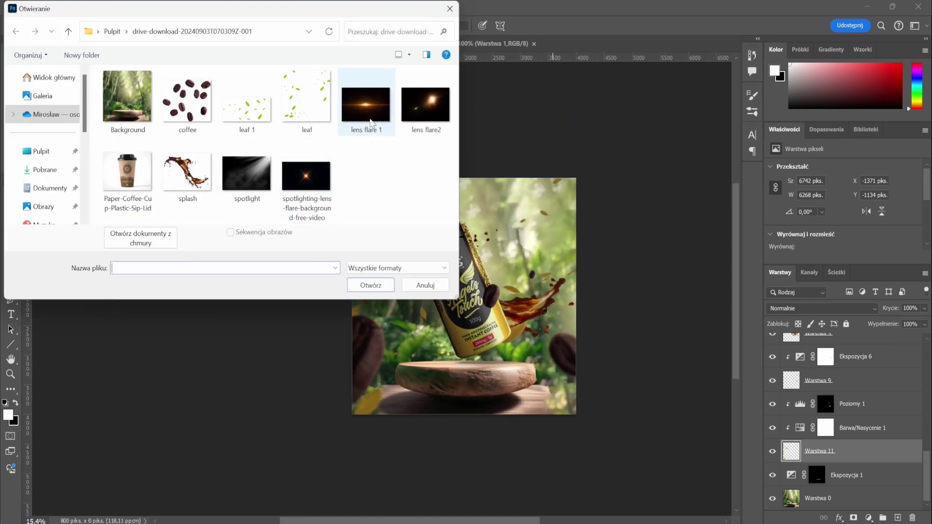
{"action": "key", "text": "ctrl+a"}
{"action": "key", "text": "ctrl+c"}
{"action": "key", "text": "ctrl+Tab"}
{"action": "key", "text": "ctrl+v"}
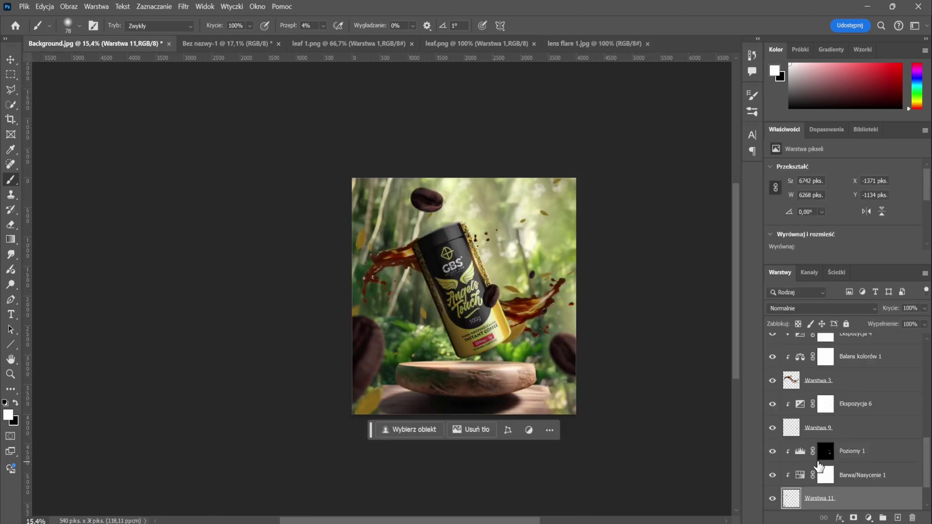
{"action": "scroll", "coordinate": [820, 437], "scroll_direction": "up", "scroll_amount": 10}
{"action": "left_click", "coordinate": [825, 345]}
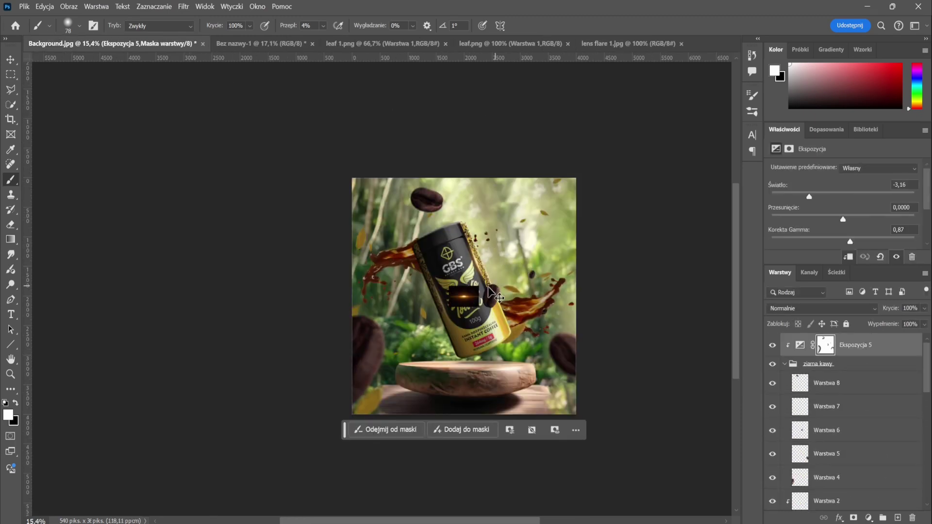
{"action": "key", "text": "ctrl+v"}
Step: Rotate the flare and place it beside the can, trying Światło liniowe blending
{"action": "key", "text": "ctrl+t"}
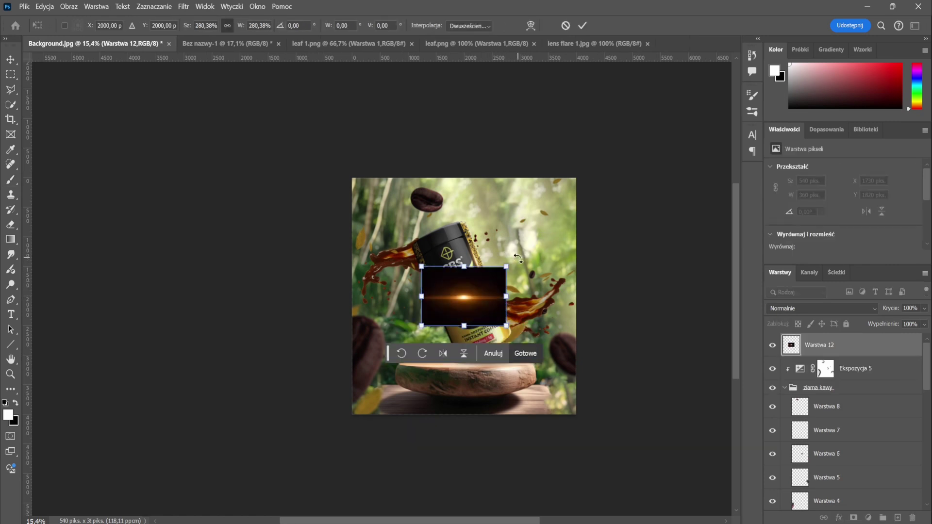
{"action": "left_click_drag", "start_coordinate": [513, 268], "coordinate": [508, 333]}
{"action": "mouse_move", "coordinate": [466, 300]}
{"action": "left_mouse_down"}
{"action": "mouse_move", "coordinate": [510, 275]}
{"action": "mouse_move", "coordinate": [500, 277]}
{"action": "left_mouse_up"}
{"action": "left_click", "coordinate": [826, 309]}
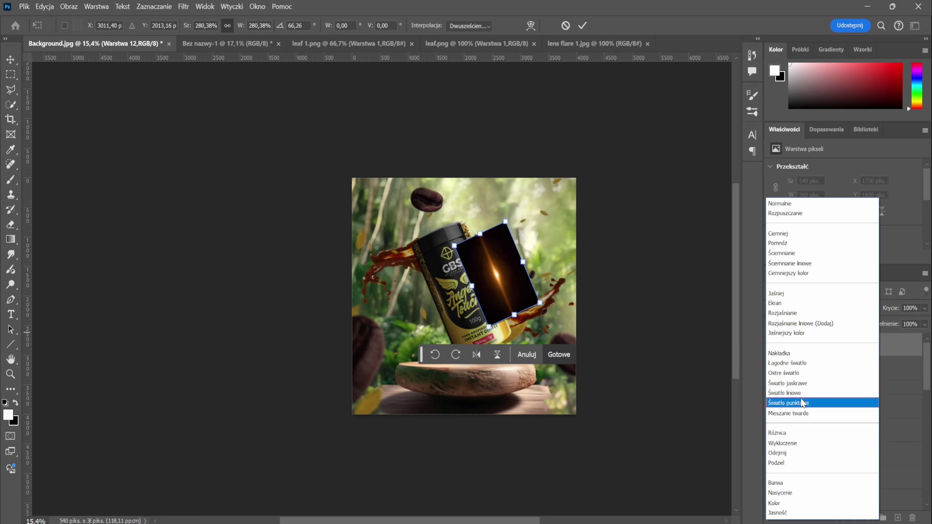
{"action": "left_click", "coordinate": [785, 393]}
{"action": "left_click_drag", "start_coordinate": [507, 269], "coordinate": [495, 279]}
Step: Blend the flare in Rozjaśnianie liniowe (Dodaj), move it up the can's edge and commit
{"action": "left_click", "coordinate": [821, 308]}
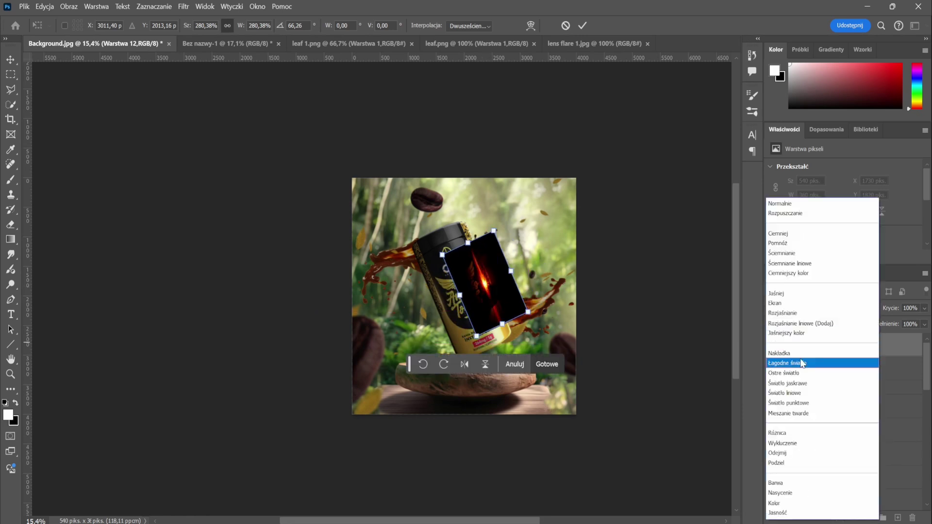
{"action": "left_click", "coordinate": [777, 360]}
{"action": "scroll", "coordinate": [495, 270], "scroll_direction": "up", "scroll_amount": 3}
{"action": "left_click", "coordinate": [821, 308]}
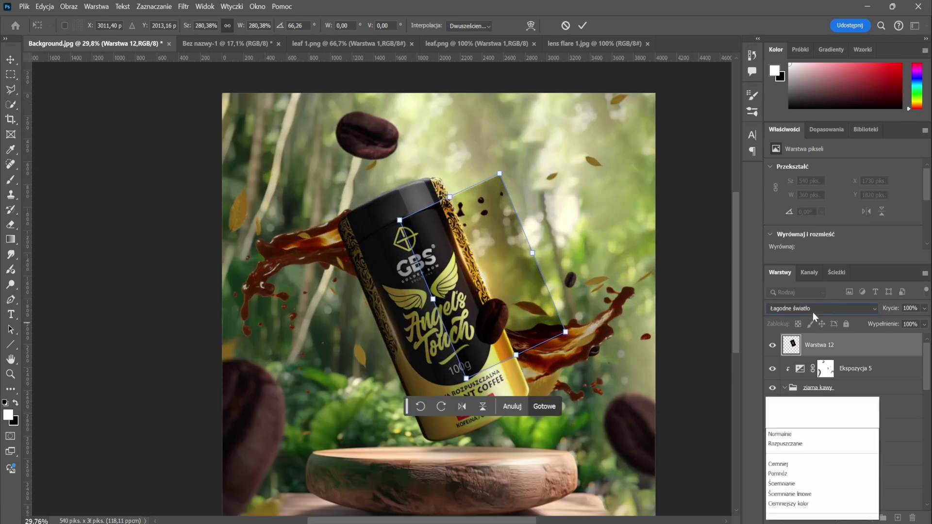
{"action": "left_click", "coordinate": [819, 324]}
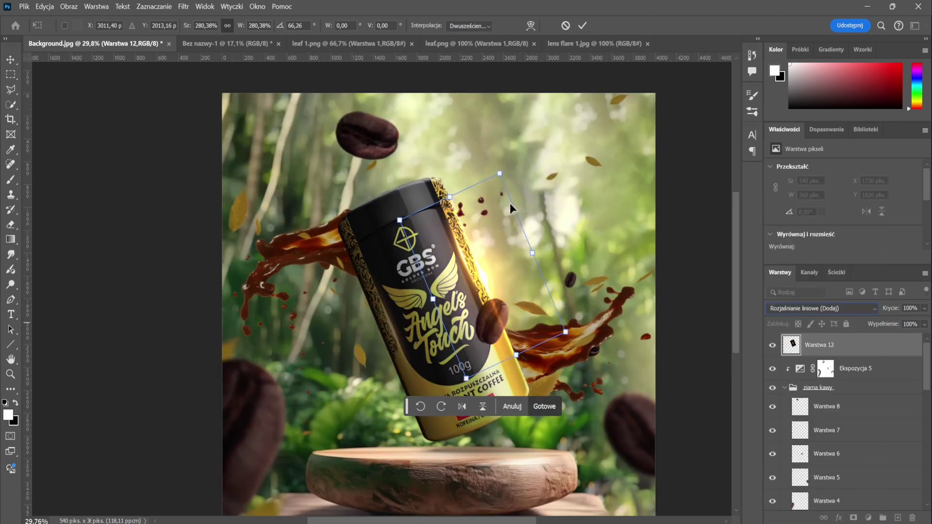
{"action": "left_click_drag", "start_coordinate": [503, 269], "coordinate": [484, 249]}
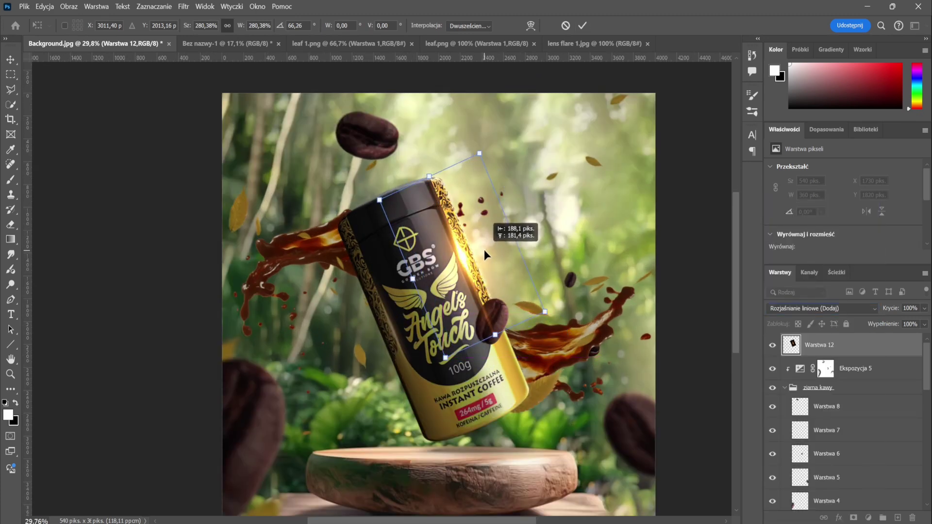
{"action": "left_click", "coordinate": [583, 25]}
{"action": "key", "text": "b"}
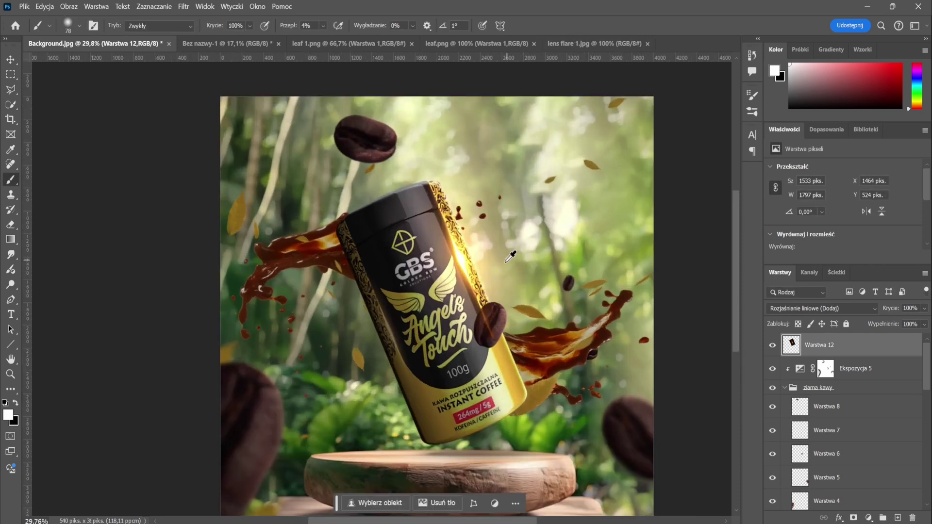
{"action": "scroll", "coordinate": [510, 256], "scroll_direction": "up", "scroll_amount": 2}
Step: Move Warstwa 12 down the stack, add a layer mask and paint away part of the glow
{"action": "mouse_move", "coordinate": [837, 351]}
{"action": "left_mouse_down"}
{"action": "mouse_move", "coordinate": [855, 516]}
{"action": "mouse_move", "coordinate": [845, 507]}
{"action": "left_mouse_up"}
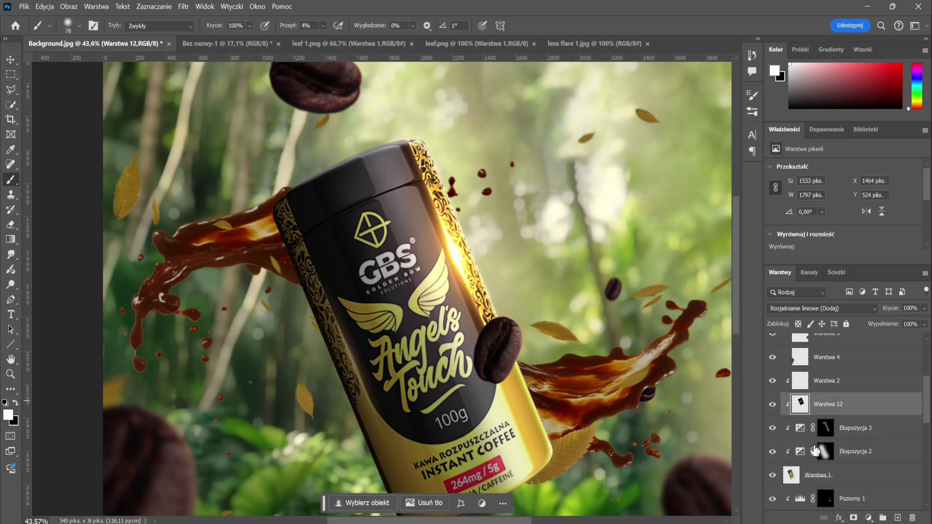
{"action": "left_click", "coordinate": [853, 518]}
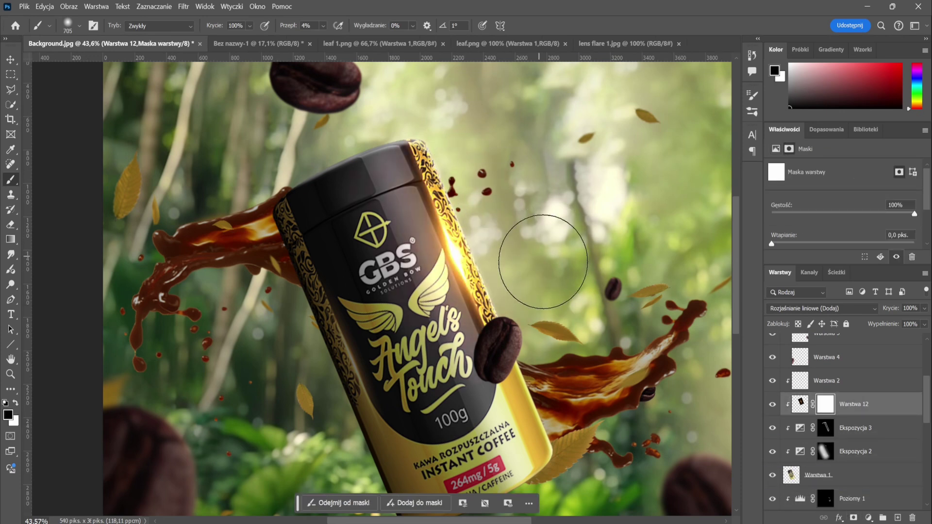
{"action": "left_click_drag", "start_coordinate": [547, 231], "coordinate": [509, 209]}
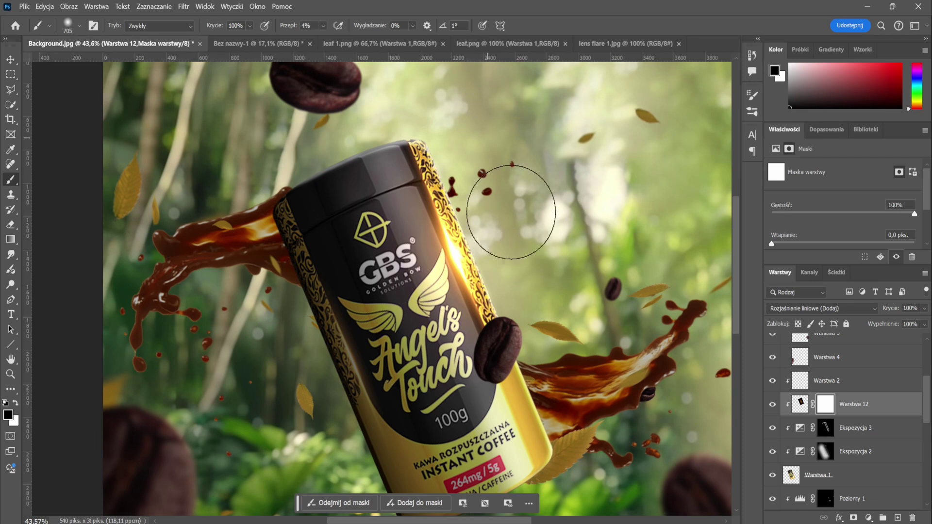
{"action": "scroll", "coordinate": [510, 209], "scroll_direction": "down", "scroll_amount": 3}
{"action": "scroll", "coordinate": [446, 190], "scroll_direction": "down", "scroll_amount": 2}
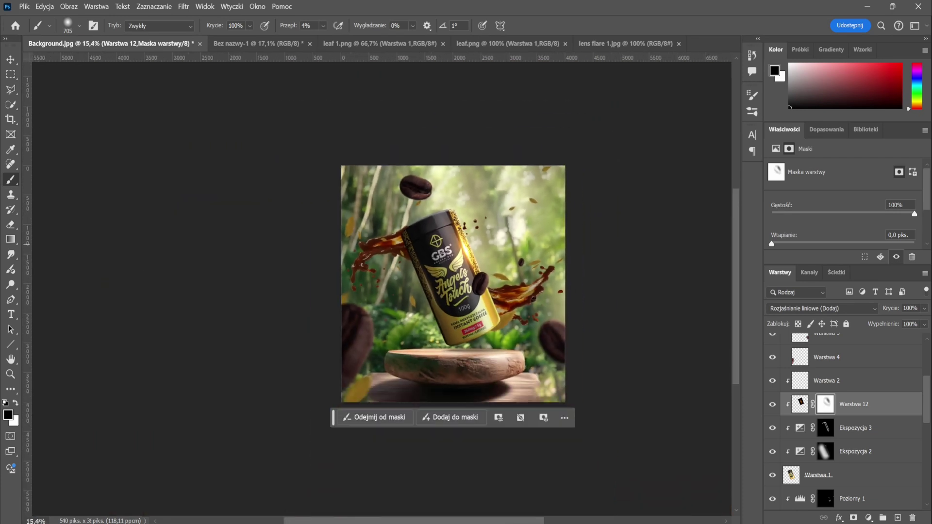
{"action": "scroll", "coordinate": [863, 406], "scroll_direction": "up", "scroll_amount": 3}
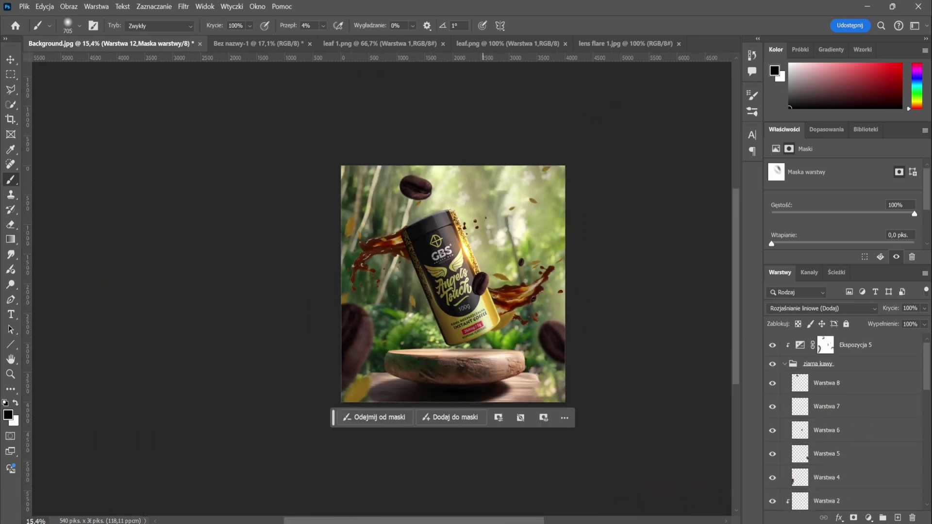
Step: Open the spotlight image, paste it into the composition and move its layer to the top
{"action": "right_click", "coordinate": [710, 45]}
{"action": "left_click", "coordinate": [724, 107]}
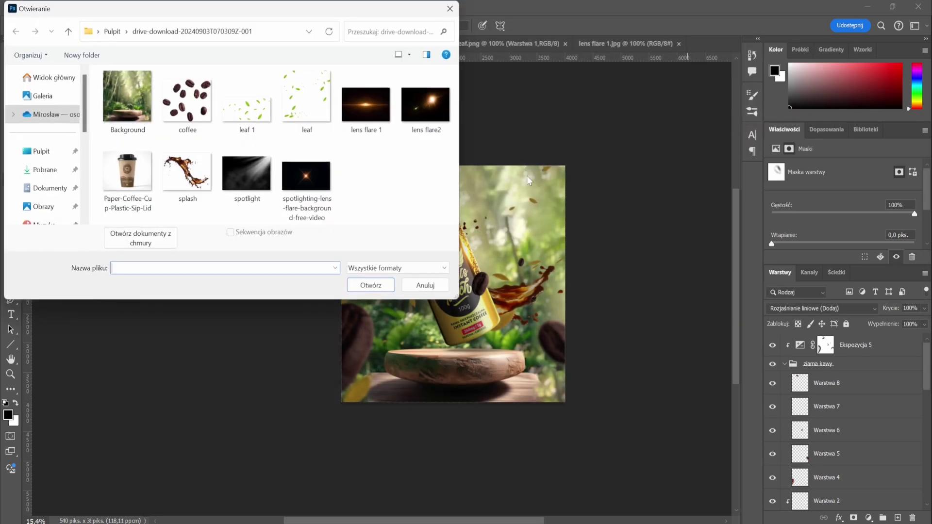
{"action": "double_click", "coordinate": [249, 172]}
{"action": "key", "text": "ctrl+c"}
{"action": "key", "text": "ctrl+Tab"}
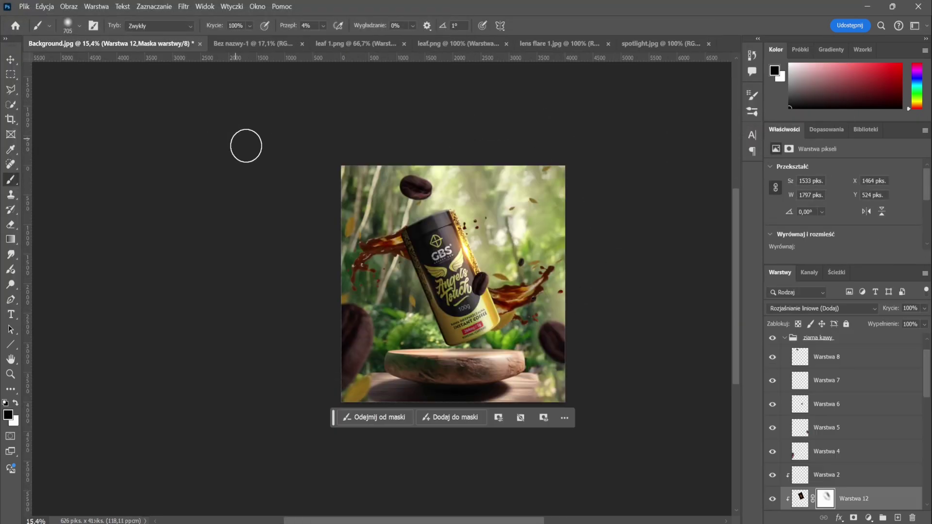
{"action": "key", "text": "ctrl+v"}
{"action": "key", "text": "ctrl+t"}
{"action": "left_click_drag", "start_coordinate": [475, 268], "coordinate": [603, 104]}
{"action": "mouse_move", "coordinate": [800, 471]}
{"action": "left_mouse_down"}
{"action": "mouse_move", "coordinate": [819, 256]}
{"action": "mouse_move", "coordinate": [793, 304]}
{"action": "left_mouse_up"}
Step: Scale and shift the spotlight over the scene, trying Nakładka and Linear Dodge blending
{"action": "key", "text": "ctrl+t"}
{"action": "left_click_drag", "start_coordinate": [576, 197], "coordinate": [626, 146]}
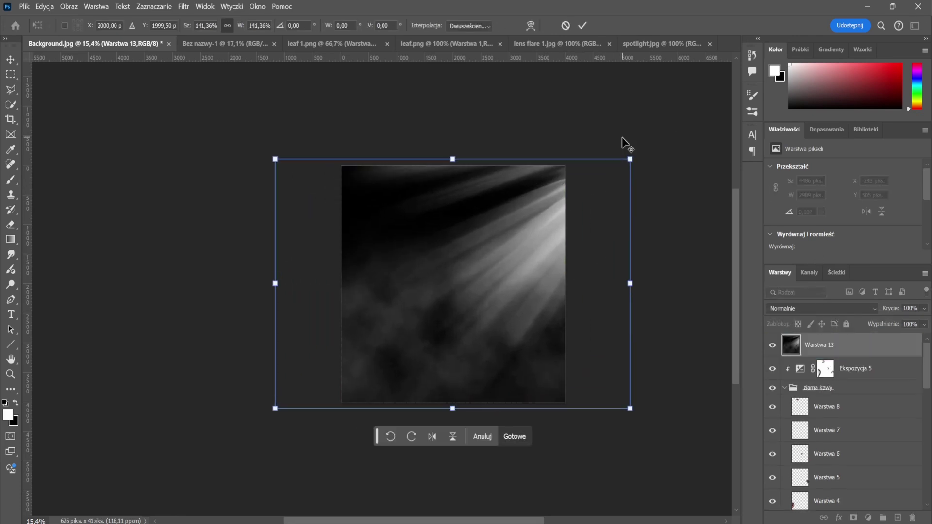
{"action": "left_click_drag", "start_coordinate": [568, 221], "coordinate": [533, 220]}
{"action": "left_click", "coordinate": [821, 308]}
{"action": "left_click", "coordinate": [801, 323]}
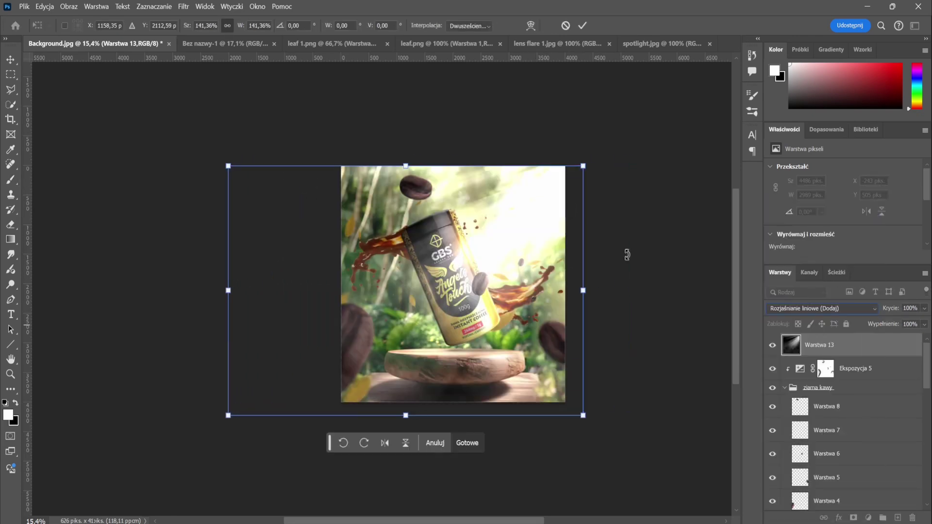
{"action": "left_click", "coordinate": [821, 308]}
{"action": "left_click", "coordinate": [806, 353]}
{"action": "mouse_move", "coordinate": [890, 308]}
{"action": "left_mouse_down"}
{"action": "mouse_move", "coordinate": [861, 316]}
{"action": "mouse_move", "coordinate": [896, 315]}
{"action": "mouse_move", "coordinate": [877, 311]}
{"action": "left_mouse_up"}
{"action": "left_click", "coordinate": [862, 309]}
{"action": "left_click", "coordinate": [833, 323]}
Step: Try Ekran, then Nakładka blending on the overlay layer and shift it to the right
{"action": "left_click", "coordinate": [821, 308]}
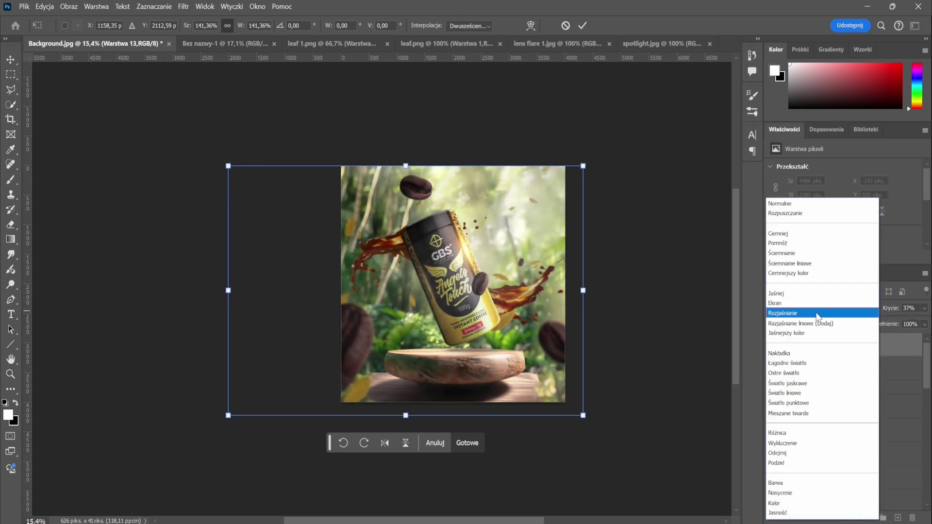
{"action": "left_click", "coordinate": [816, 303]}
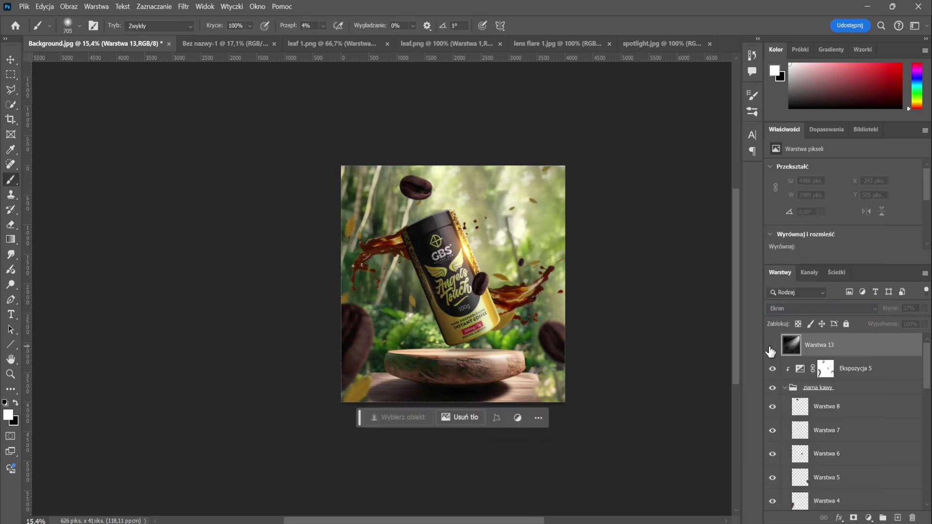
{"action": "key", "text": "Return"}
{"action": "key", "text": "ctrl+t"}
{"action": "left_click_drag", "start_coordinate": [575, 184], "coordinate": [636, 181]}
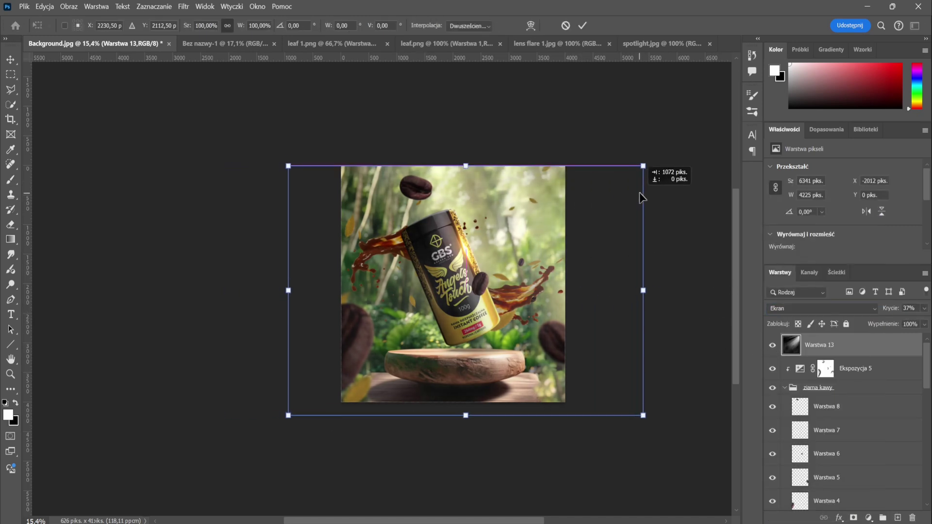
{"action": "left_click", "coordinate": [806, 310]}
{"action": "left_click", "coordinate": [803, 354]}
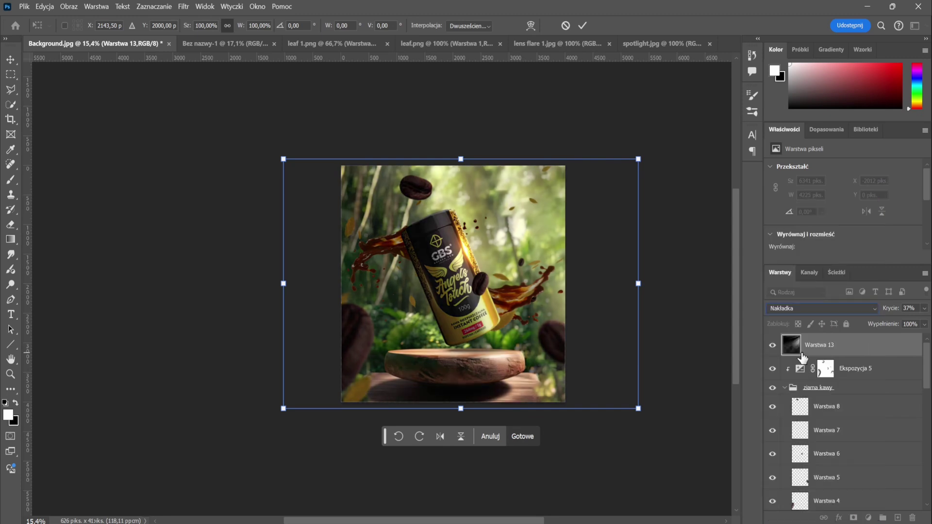
{"action": "key", "text": "Return"}
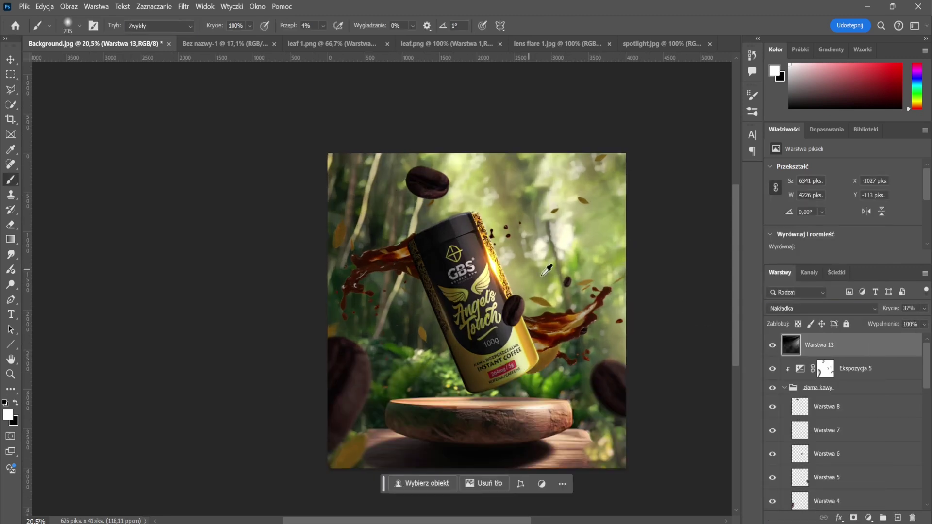
Step: Blend Warstwa 13 in Łagodne światło mode at 54% opacity
{"action": "scroll", "coordinate": [380, 202], "scroll_direction": "up", "scroll_amount": 1}
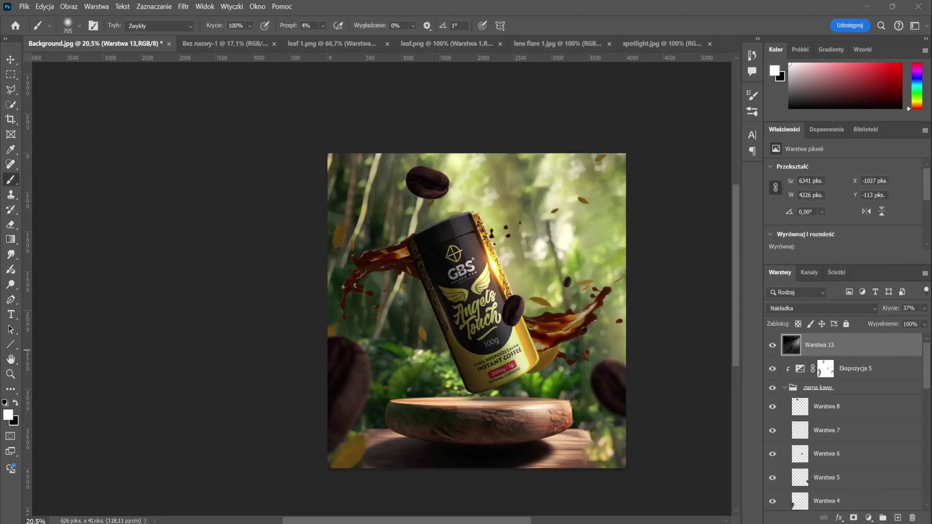
{"action": "left_click", "coordinate": [816, 310]}
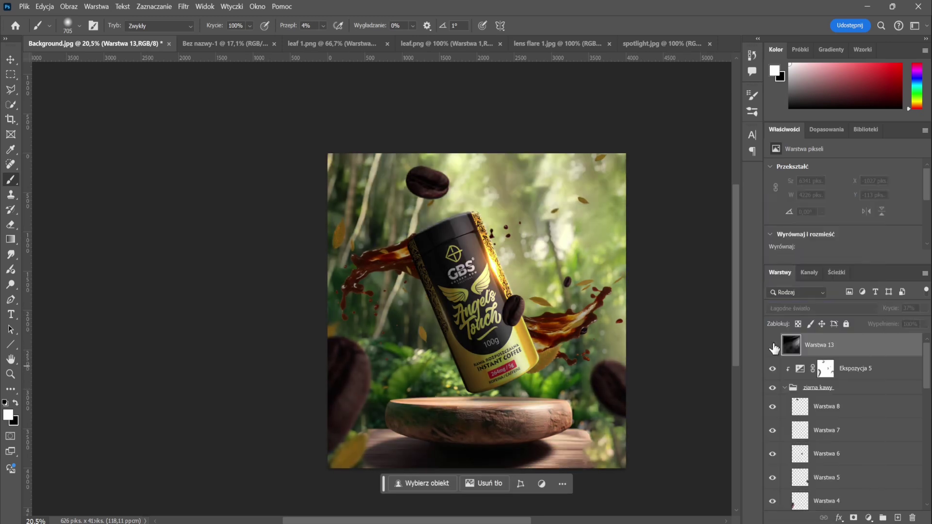
{"action": "left_click_drag", "start_coordinate": [884, 309], "coordinate": [890, 313]}
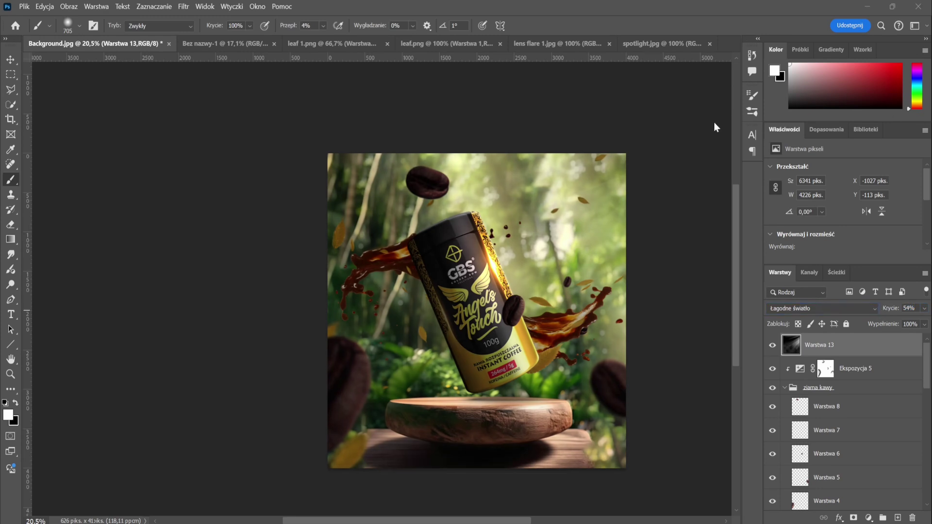
{"action": "key", "text": "ctrl+o"}
Step: Paste lens flare2 into Background.jpg, then scale, rotate and move it to the upper right
{"action": "left_click", "coordinate": [415, 121]}
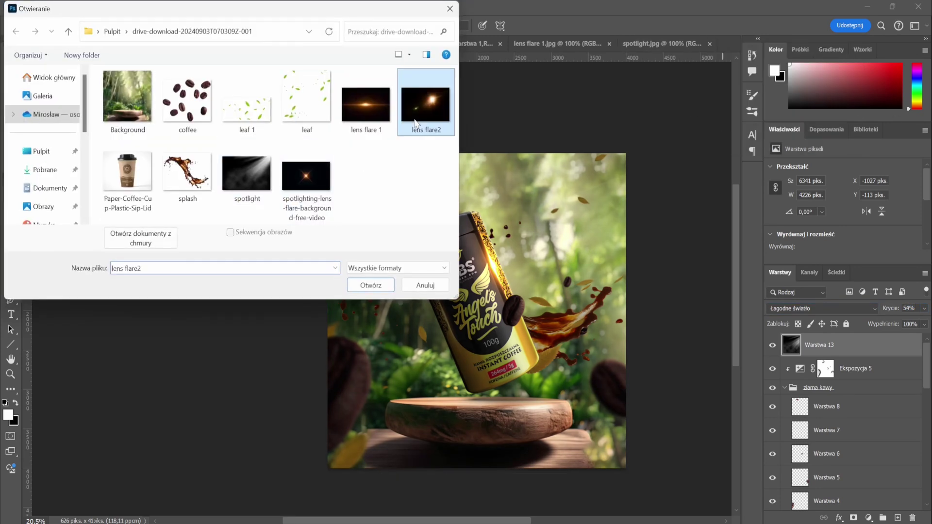
{"action": "double_click", "coordinate": [415, 121]}
{"action": "key", "text": "ctrl+a"}
{"action": "left_click", "coordinate": [93, 43]}
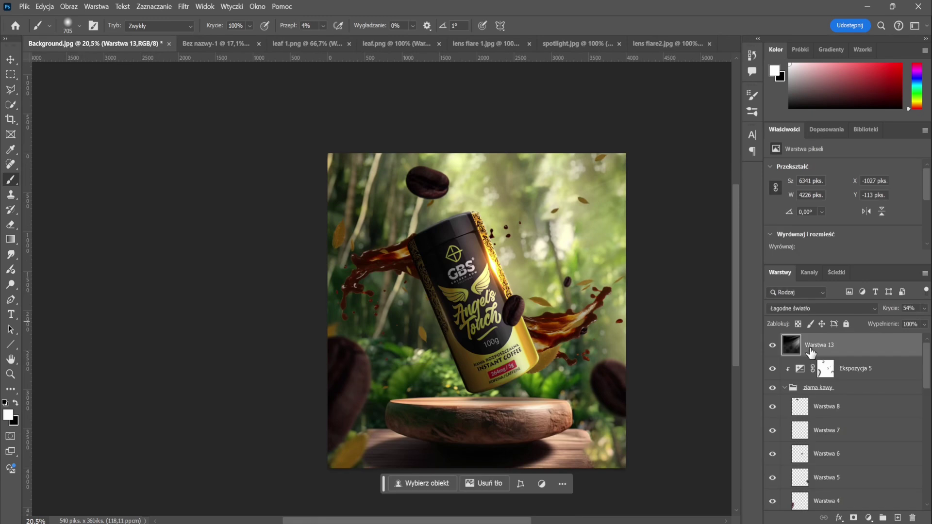
{"action": "key", "text": "ctrl+v"}
{"action": "key", "text": "ctrl+t"}
{"action": "left_click_drag", "start_coordinate": [489, 298], "coordinate": [562, 246]}
{"action": "mouse_move", "coordinate": [514, 271]}
{"action": "left_mouse_down"}
{"action": "mouse_move", "coordinate": [554, 219]}
{"action": "mouse_move", "coordinate": [567, 176]}
{"action": "left_mouse_up"}
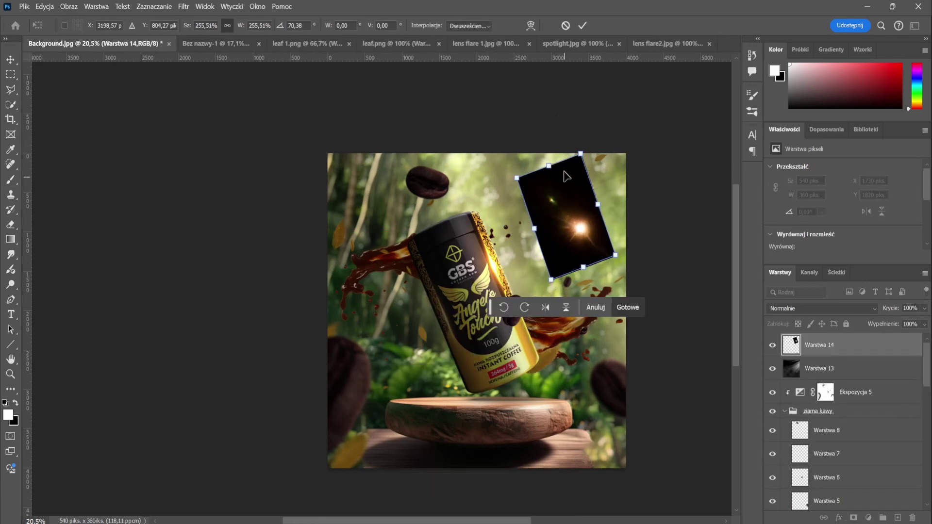
{"action": "left_click_drag", "start_coordinate": [581, 139], "coordinate": [493, 187]}
{"action": "left_click_drag", "start_coordinate": [564, 221], "coordinate": [592, 182]}
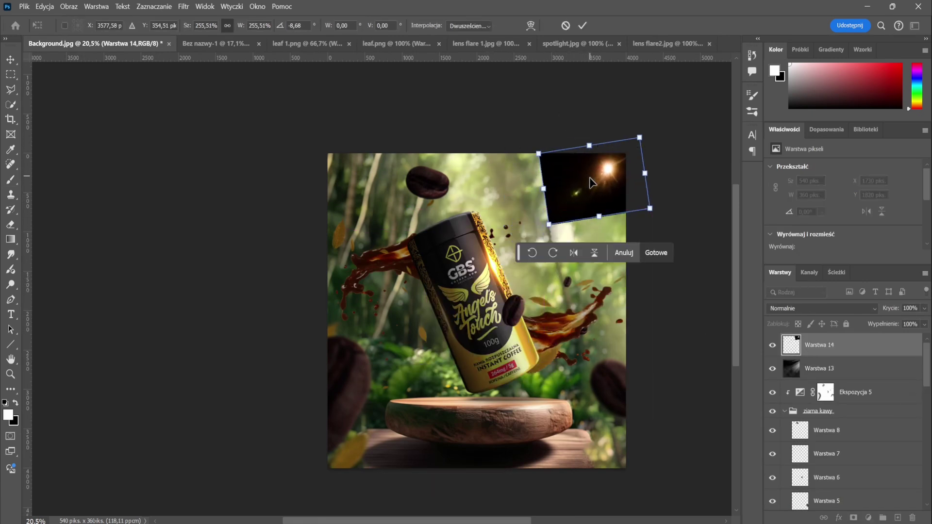
{"action": "left_click_drag", "start_coordinate": [650, 209], "coordinate": [689, 221]}
{"action": "key", "text": "Return"}
Step: Set the flare layer to Ekran blending and enlarge it past the top-right corner
{"action": "left_click", "coordinate": [821, 308]}
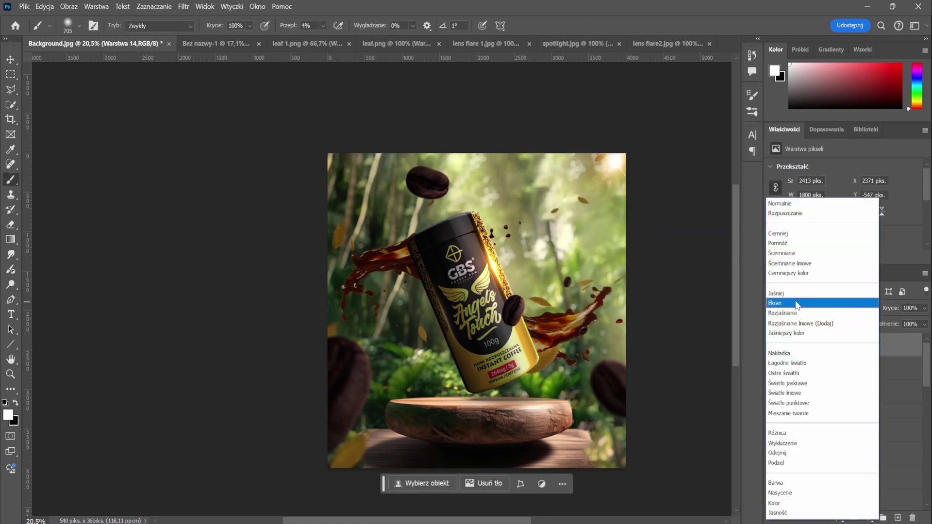
{"action": "left_click", "coordinate": [805, 323]}
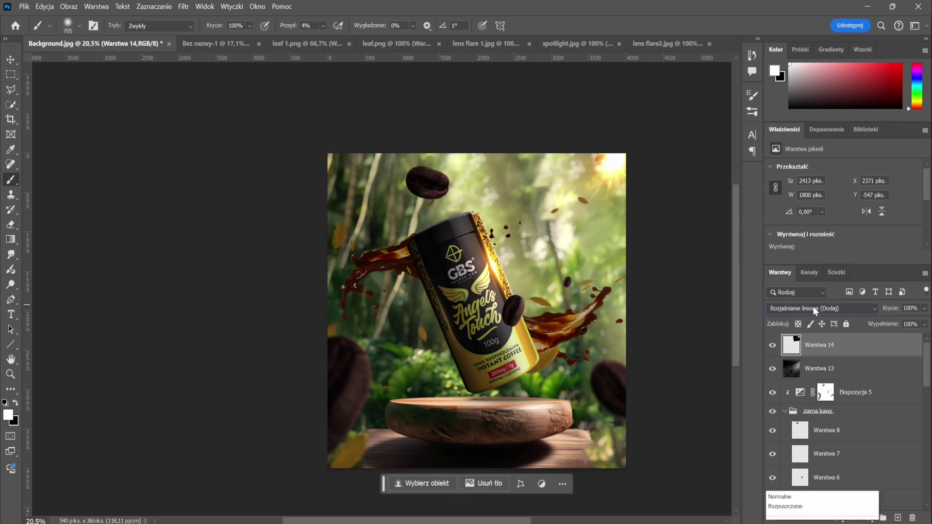
{"action": "left_click", "coordinate": [825, 309]}
{"action": "left_click", "coordinate": [797, 292]}
{"action": "key", "text": "ctrl+t"}
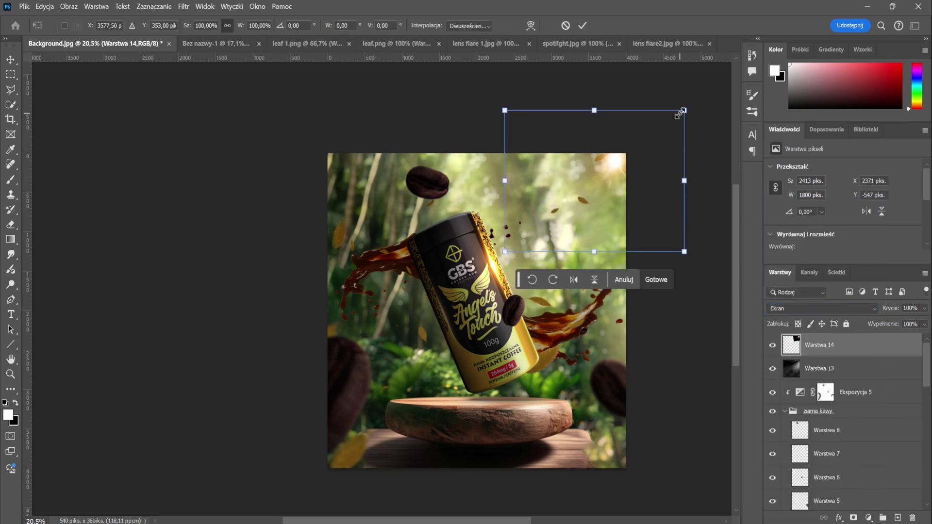
{"action": "left_click_drag", "start_coordinate": [680, 113], "coordinate": [668, 56]}
{"action": "left_click", "coordinate": [583, 25]}
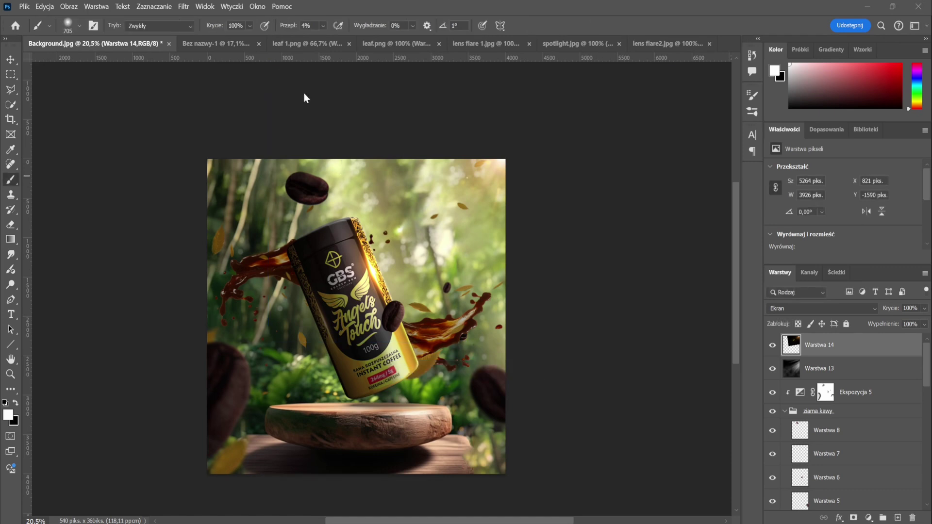
Step: Open the spotlighting lens-flare image and paste it into Background.jpg as a new layer
{"action": "key", "text": "ctrl+o"}
{"action": "double_click", "coordinate": [302, 146]}
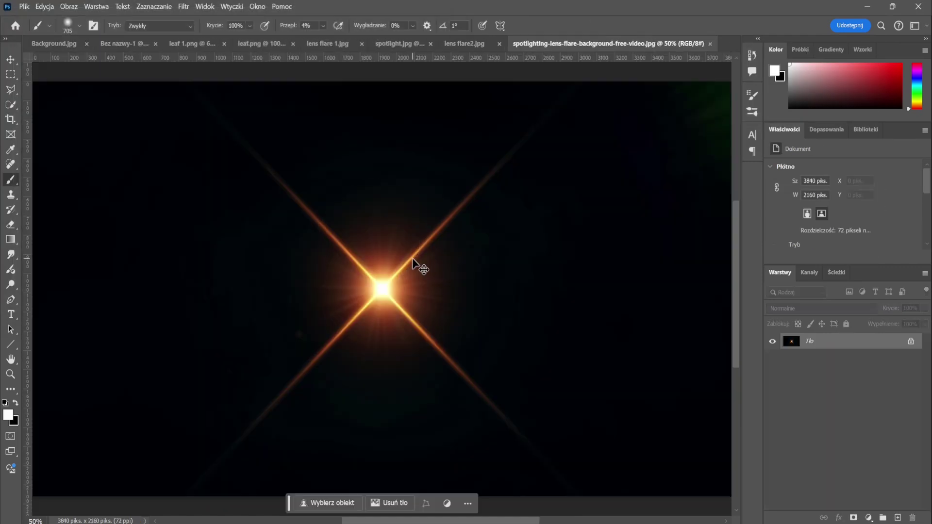
{"action": "key", "text": "ctrl+a"}
{"action": "key", "text": "ctrl+c"}
{"action": "key", "text": "ctrl+Tab"}
{"action": "key", "text": "ctrl+v"}
Step: Blend the new flare as Łagodne światło, move it toward the right splash, and shrink it to about 29%
{"action": "key", "text": "ctrl+t"}
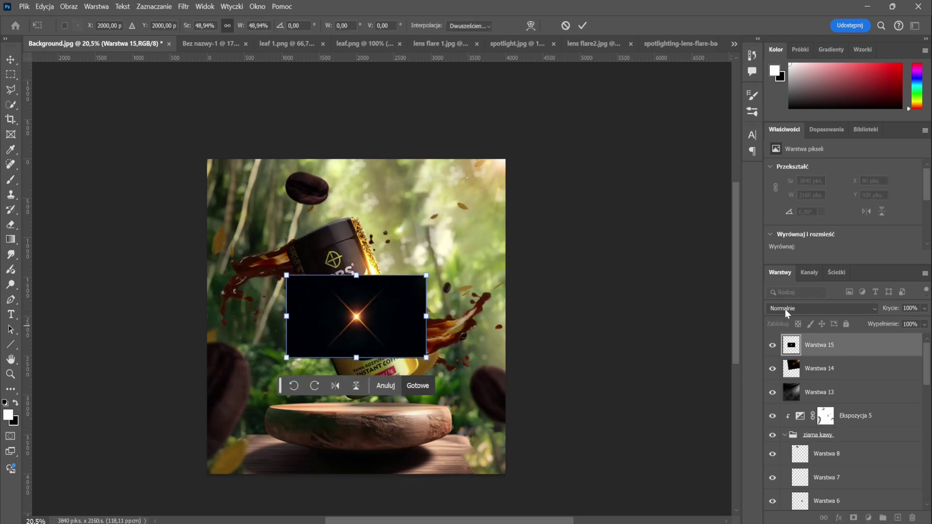
{"action": "left_click", "coordinate": [787, 309]}
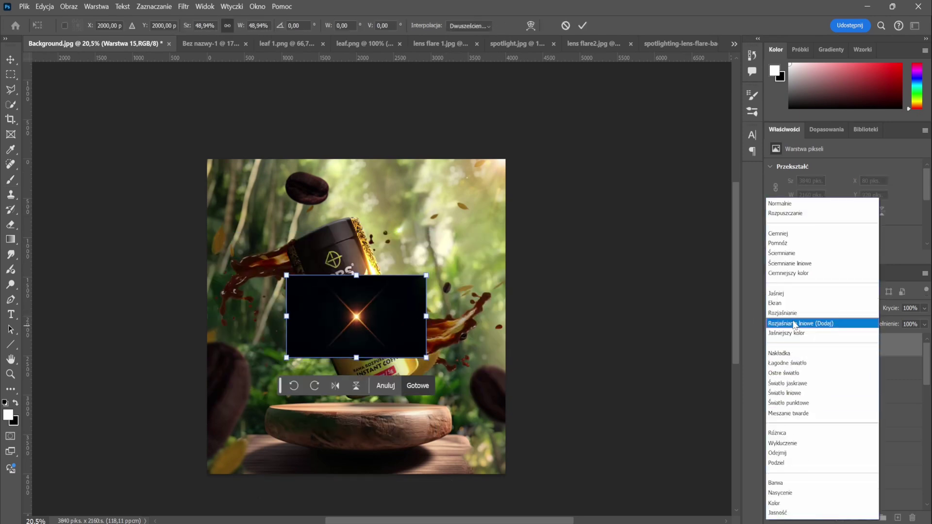
{"action": "left_click", "coordinate": [800, 363]}
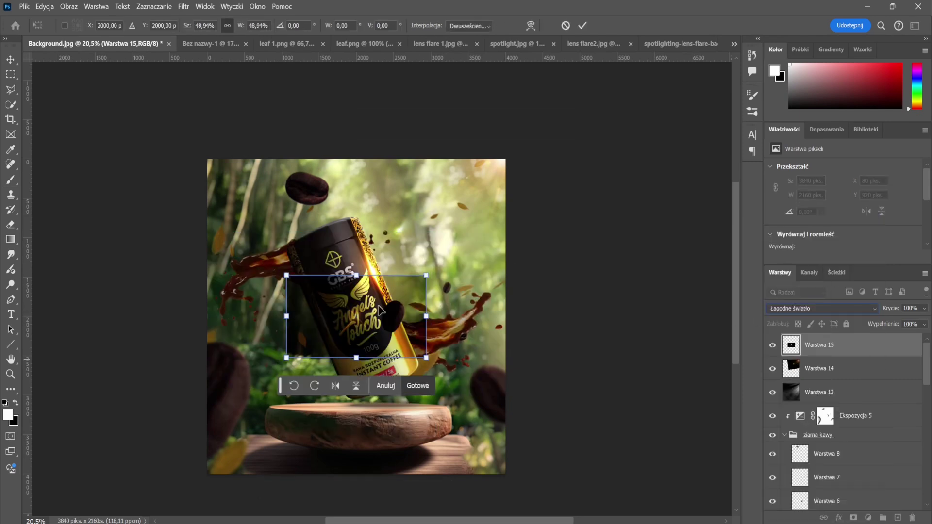
{"action": "left_click_drag", "start_coordinate": [380, 311], "coordinate": [498, 341]}
{"action": "mouse_move", "coordinate": [544, 306]}
{"action": "left_mouse_down"}
{"action": "mouse_move", "coordinate": [452, 350]}
{"action": "mouse_move", "coordinate": [447, 330]}
{"action": "mouse_move", "coordinate": [483, 294]}
{"action": "left_mouse_up"}
{"action": "right_click", "coordinate": [453, 331]}
{"action": "key", "text": "Escape"}
Step: Switch the flare to Rozjaśnianie liniowe (Dodaj) and rotate it to follow the splash
{"action": "left_click", "coordinate": [821, 308]}
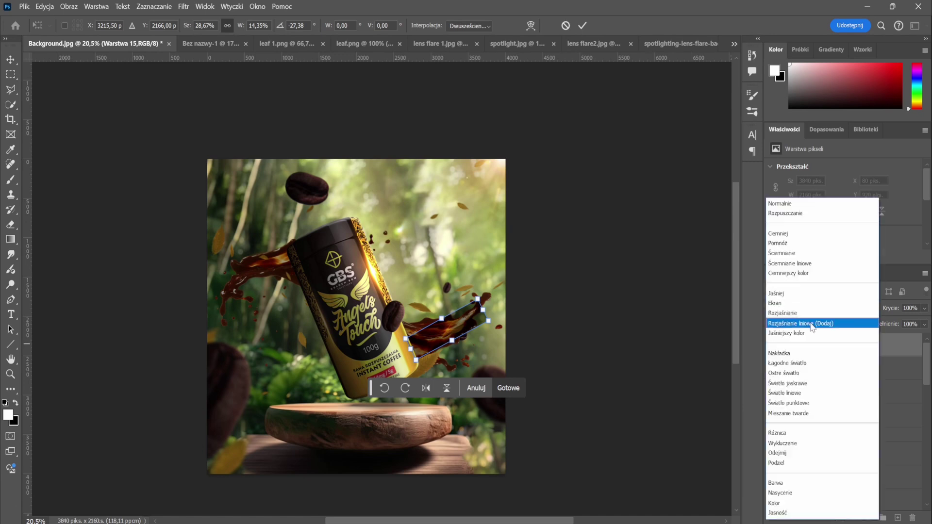
{"action": "left_click", "coordinate": [812, 324]}
{"action": "mouse_move", "coordinate": [520, 323]}
{"action": "left_mouse_down"}
{"action": "mouse_move", "coordinate": [497, 296]}
{"action": "mouse_move", "coordinate": [503, 306]}
{"action": "mouse_move", "coordinate": [316, 254]}
{"action": "mouse_move", "coordinate": [282, 267]}
{"action": "mouse_move", "coordinate": [321, 254]}
{"action": "left_mouse_up"}
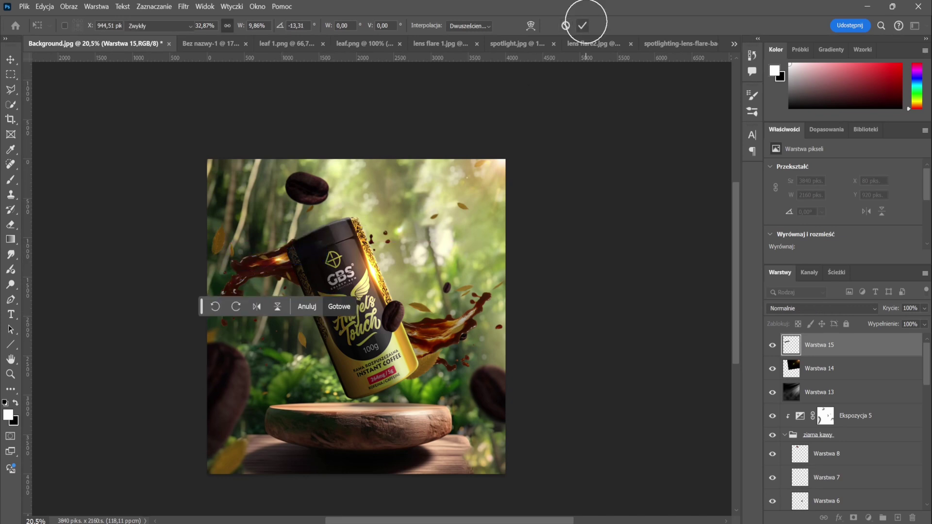
{"action": "left_click", "coordinate": [583, 25]}
{"action": "key", "text": "b"}
{"action": "scroll", "coordinate": [258, 327], "scroll_direction": "down", "scroll_amount": 2}
{"action": "scroll", "coordinate": [309, 324], "scroll_direction": "up", "scroll_amount": 2}
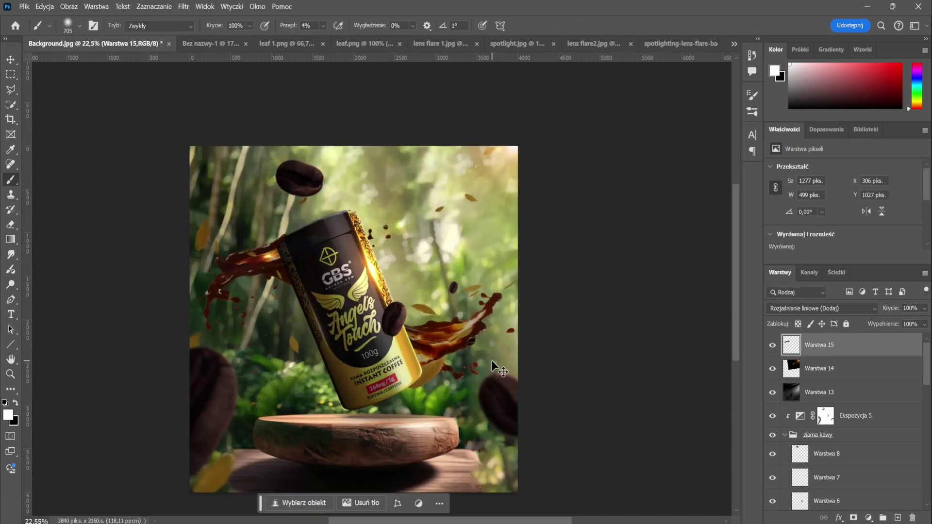
Step: Duplicate the flare and adjust the copy, then delete both added flare layers
{"action": "key", "text": "ctrl+j"}
{"action": "key", "text": "ctrl+t"}
{"action": "left_click_drag", "start_coordinate": [408, 355], "coordinate": [399, 327]}
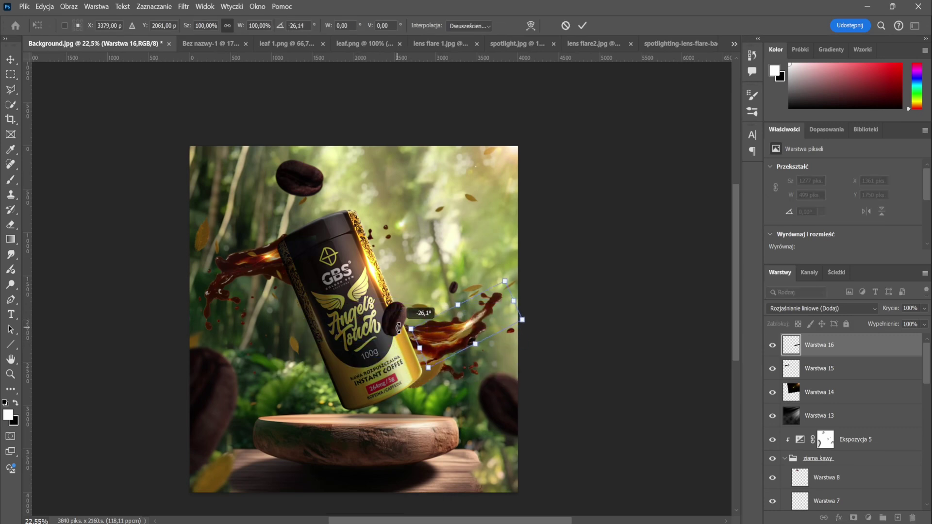
{"action": "left_click_drag", "start_coordinate": [508, 304], "coordinate": [503, 312]}
{"action": "left_click", "coordinate": [588, 24]}
{"action": "scroll", "coordinate": [628, 345], "scroll_direction": "down", "scroll_amount": 2}
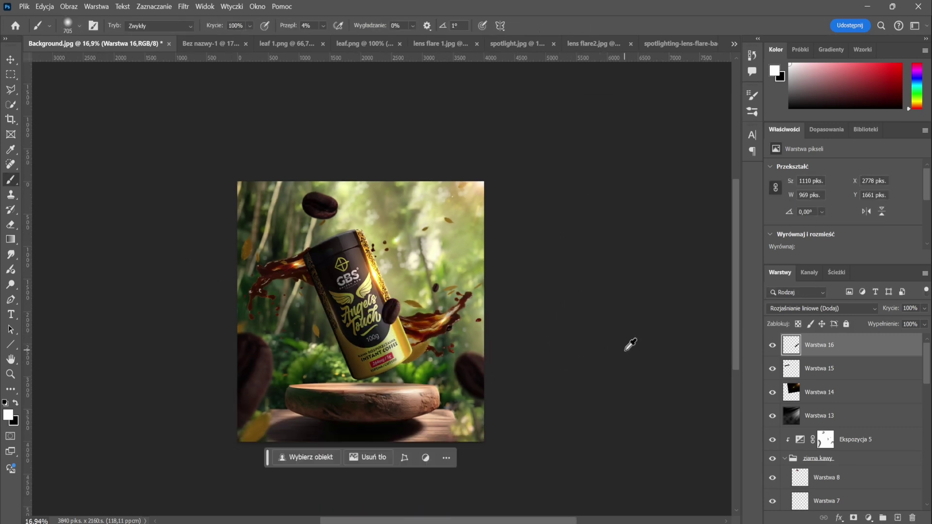
{"action": "key", "text": "b"}
{"action": "key", "text": "Delete"}
{"action": "key", "text": "Delete"}
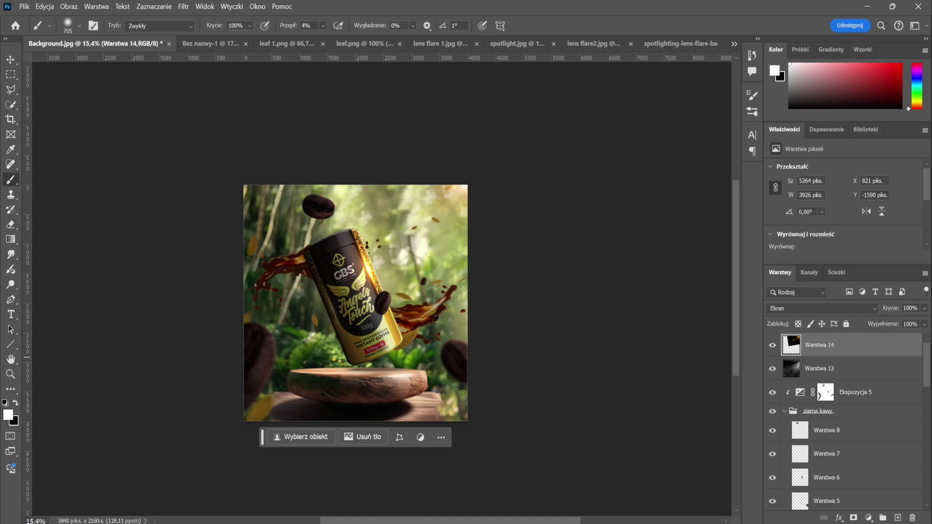
Step: Flip splash layer Warstwa 3 horizontally and rotate it to about 40°
{"action": "key", "text": "v"}
{"action": "left_click", "coordinate": [335, 273]}
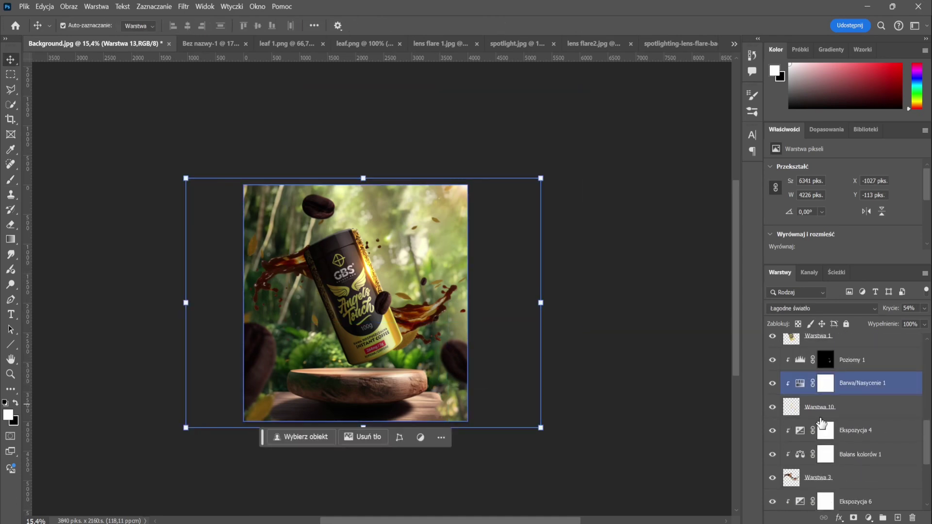
{"action": "left_click", "coordinate": [819, 478]}
{"action": "key", "text": "ctrl+t"}
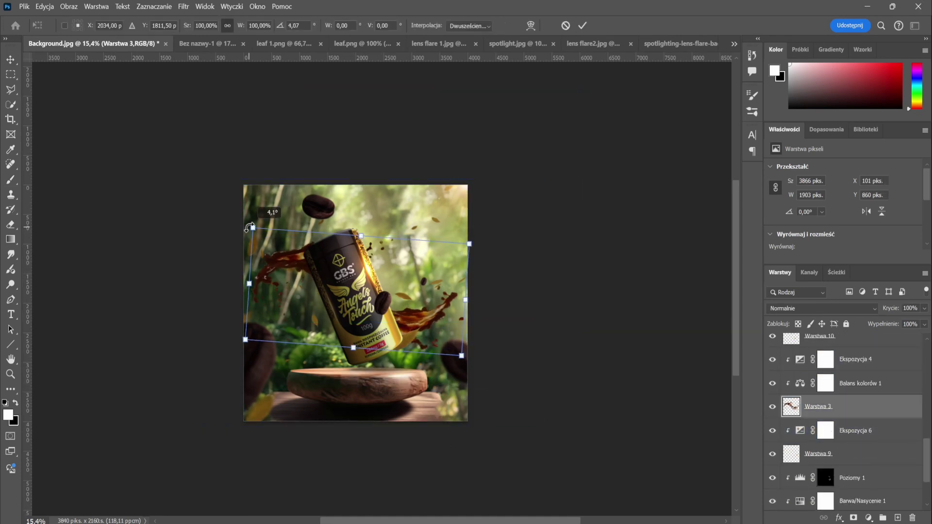
{"action": "left_click_drag", "start_coordinate": [246, 230], "coordinate": [265, 207]}
{"action": "right_click", "coordinate": [315, 268]}
{"action": "left_click", "coordinate": [361, 484]}
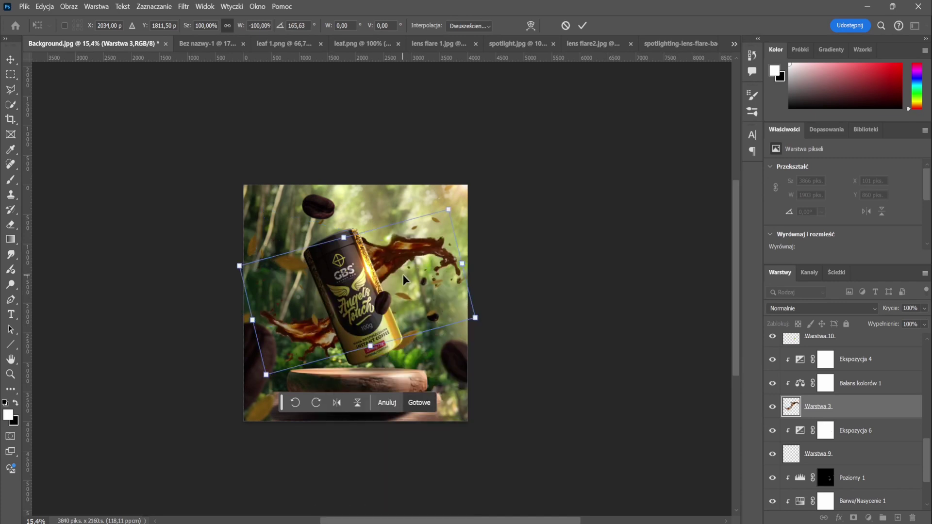
{"action": "left_click_drag", "start_coordinate": [444, 178], "coordinate": [210, 266]}
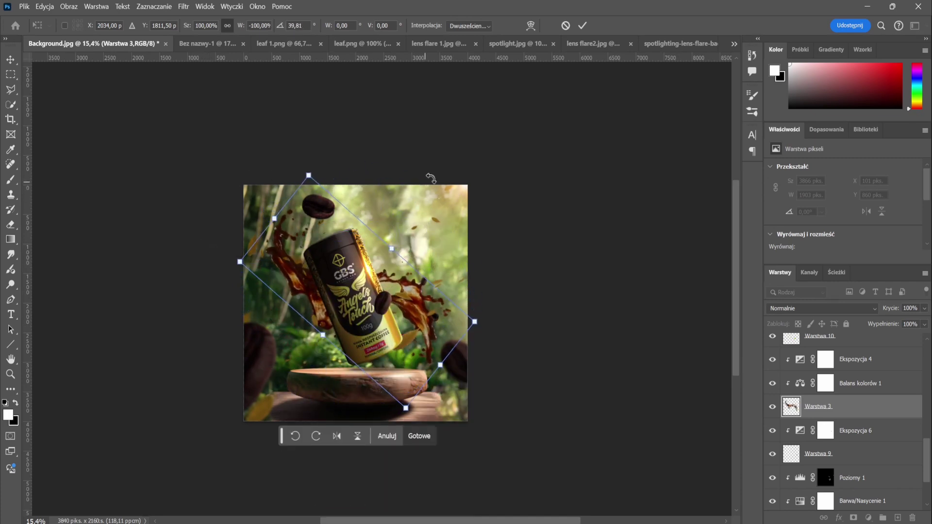
{"action": "left_click", "coordinate": [582, 26]}
Step: Hide the Ekspozycja 4 adjustment layer, then delete it
{"action": "scroll", "coordinate": [350, 306], "scroll_direction": "up", "scroll_amount": 1}
{"action": "left_click", "coordinate": [791, 385]}
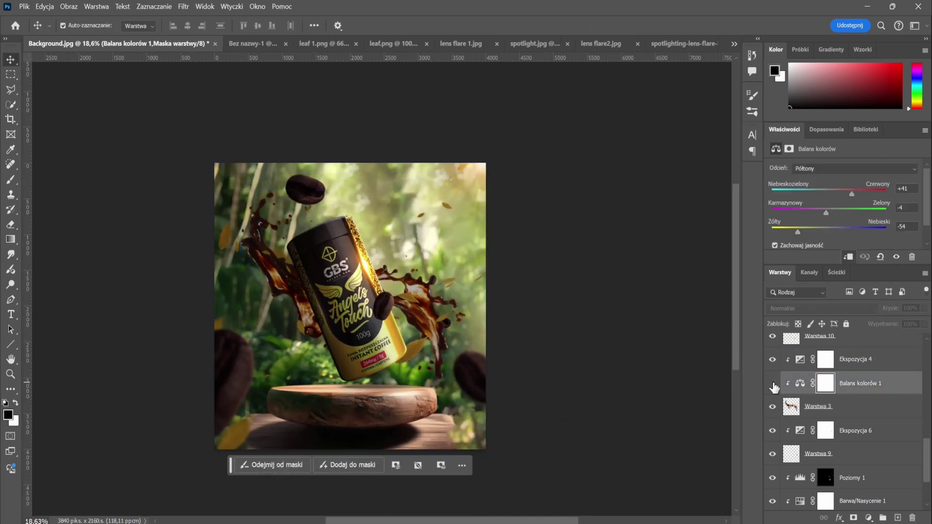
{"action": "left_click", "coordinate": [773, 360]}
{"action": "left_click", "coordinate": [863, 361]}
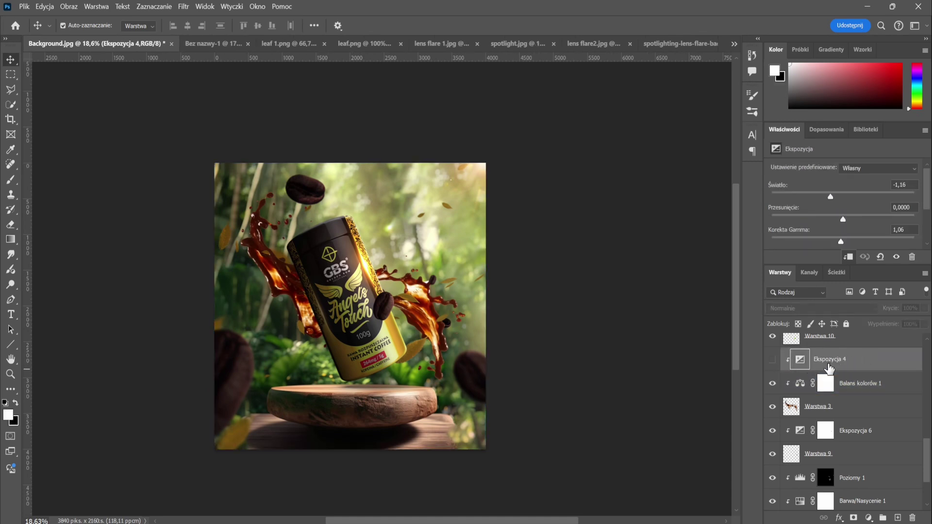
{"action": "key", "text": "Delete"}
{"action": "left_click", "coordinate": [799, 362]}
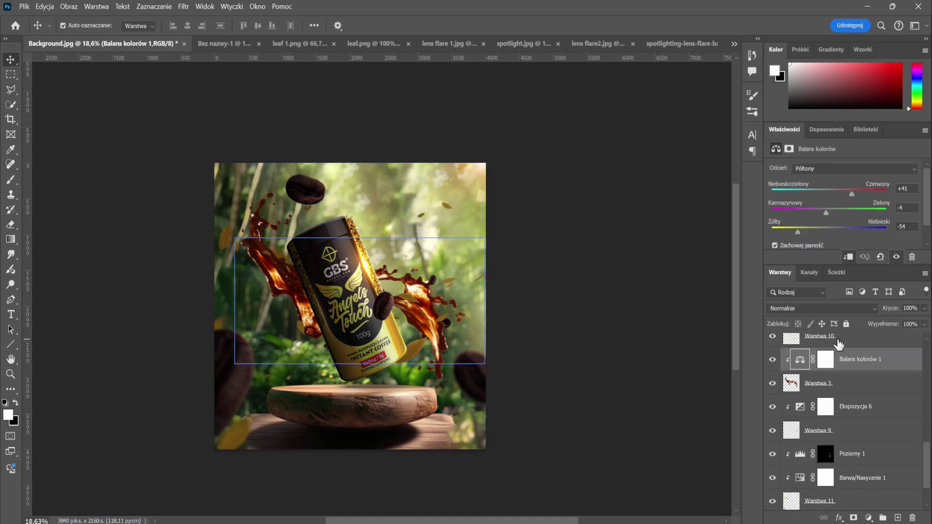
{"action": "left_click", "coordinate": [680, 43]}
Step: Paste the lens flare as Rozjaśnianie liniowe (Dodaj), rotated and shrunk to a third over the right splash
{"action": "left_click", "coordinate": [73, 43]}
{"action": "key", "text": "ctrl+v"}
{"action": "key", "text": "ctrl+t"}
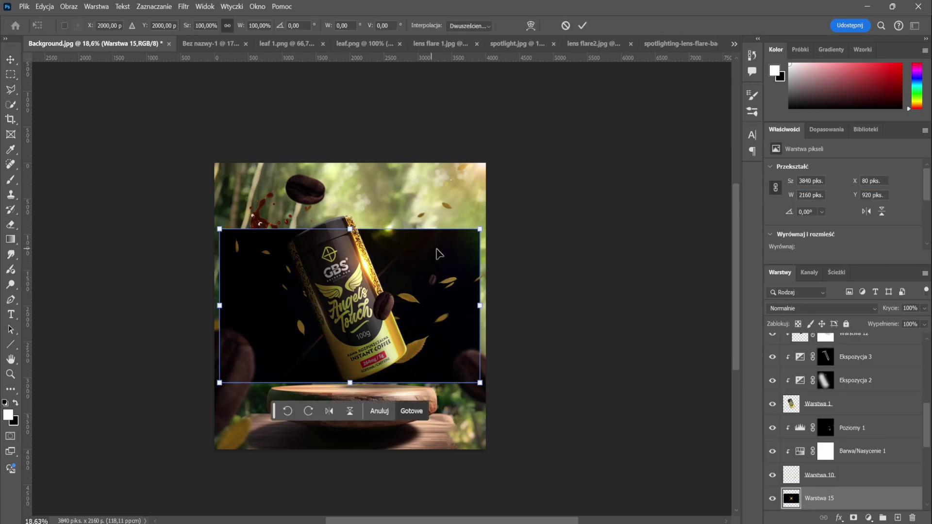
{"action": "left_click", "coordinate": [820, 308]}
{"action": "left_click_drag", "start_coordinate": [484, 225], "coordinate": [507, 291]}
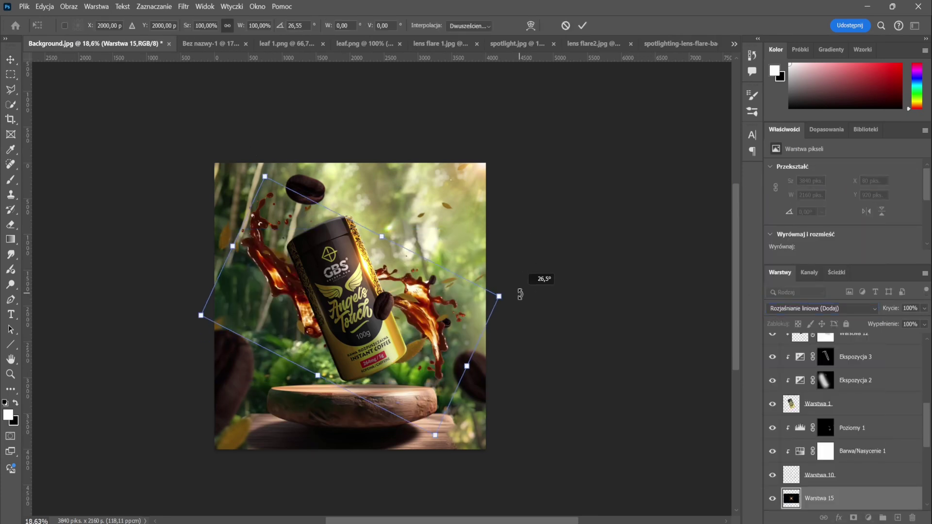
{"action": "left_click_drag", "start_coordinate": [422, 286], "coordinate": [508, 274]}
{"action": "left_click_drag", "start_coordinate": [579, 287], "coordinate": [541, 287]}
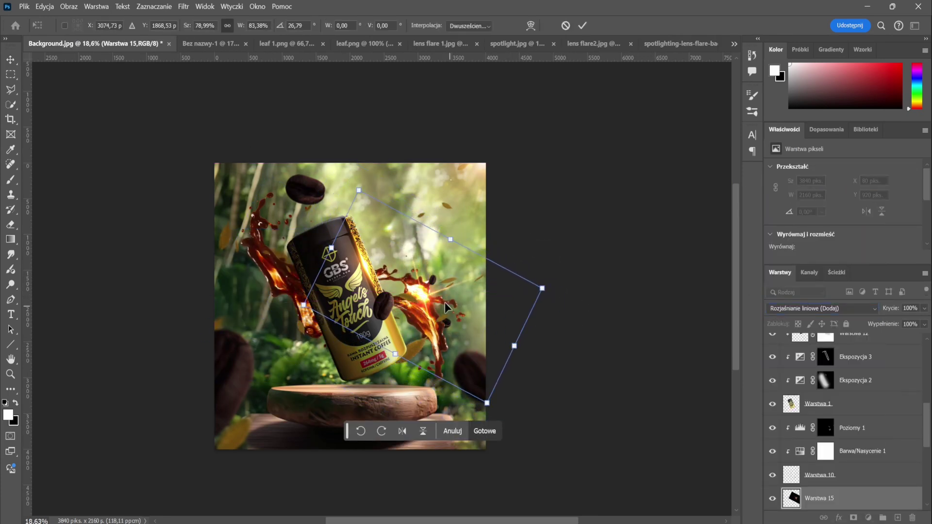
{"action": "left_click_drag", "start_coordinate": [439, 297], "coordinate": [450, 331]}
{"action": "left_click_drag", "start_coordinate": [552, 320], "coordinate": [460, 337]}
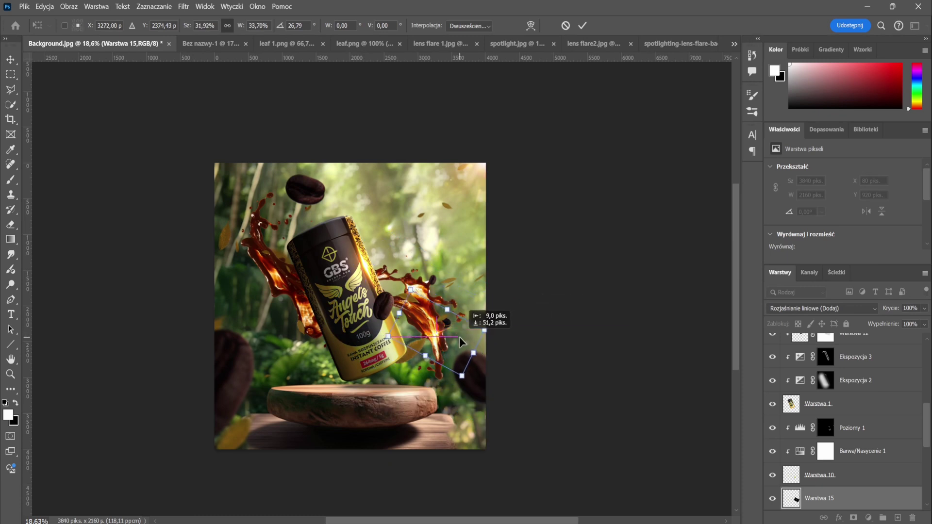
{"action": "left_click", "coordinate": [582, 25]}
Step: Add a second flare copy, Warstwa 16, and resize it over the left splash
{"action": "key", "text": "ctrl+v"}
{"action": "key", "text": "ctrl+t"}
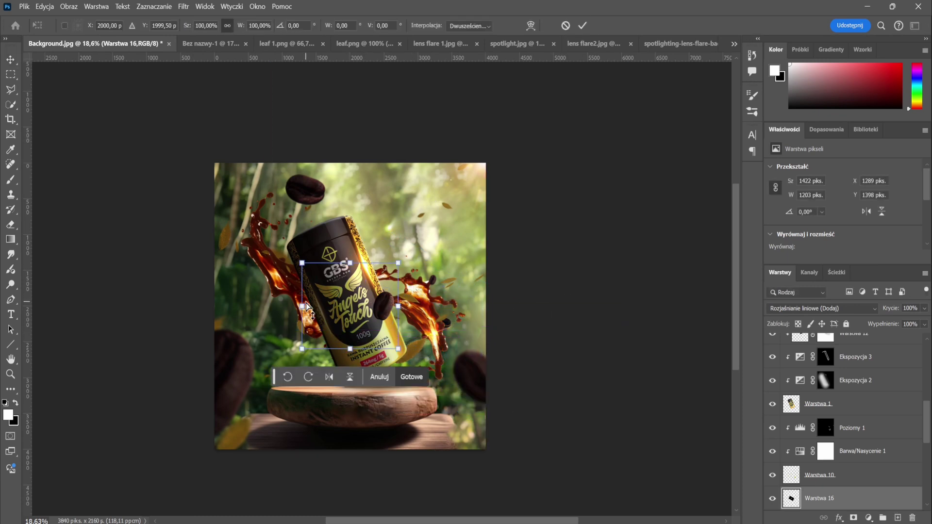
{"action": "left_click_drag", "start_coordinate": [230, 256], "coordinate": [232, 277]}
{"action": "key", "text": "Return"}
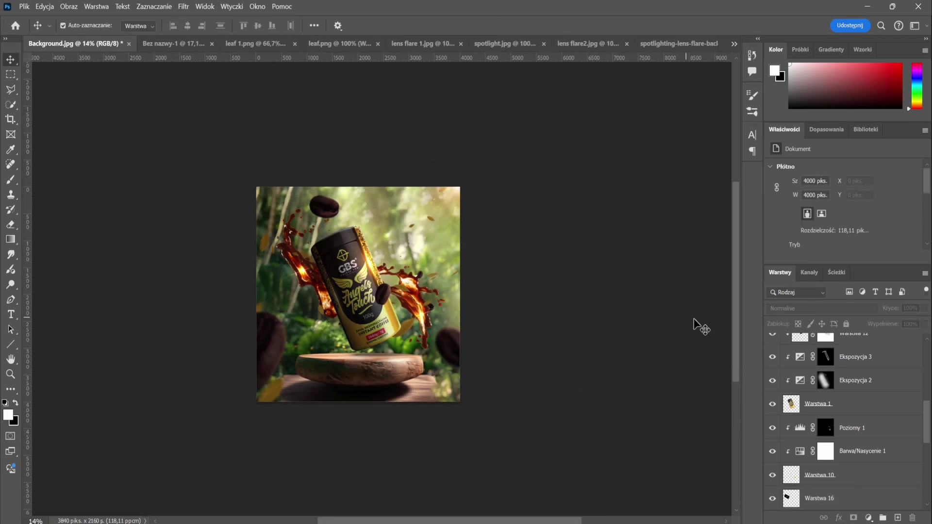
{"action": "left_click", "coordinate": [491, 480]}
{"action": "scroll", "coordinate": [402, 423], "scroll_direction": "down", "scroll_amount": 2}
{"action": "scroll", "coordinate": [394, 417], "scroll_direction": "down", "scroll_amount": 1}
{"action": "scroll", "coordinate": [449, 440], "scroll_direction": "up", "scroll_amount": 1}
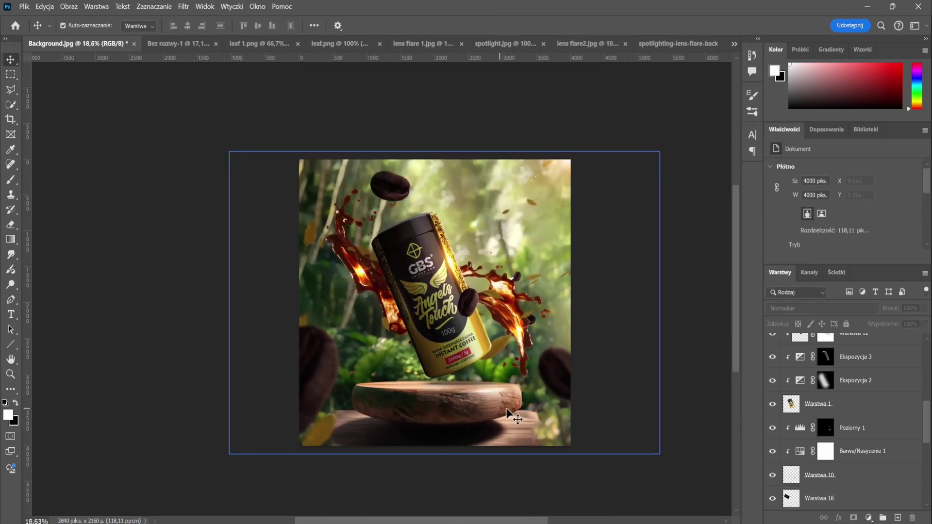
{"action": "scroll", "coordinate": [845, 389], "scroll_direction": "up", "scroll_amount": 2}
{"action": "scroll", "coordinate": [853, 406], "scroll_direction": "up", "scroll_amount": 2}
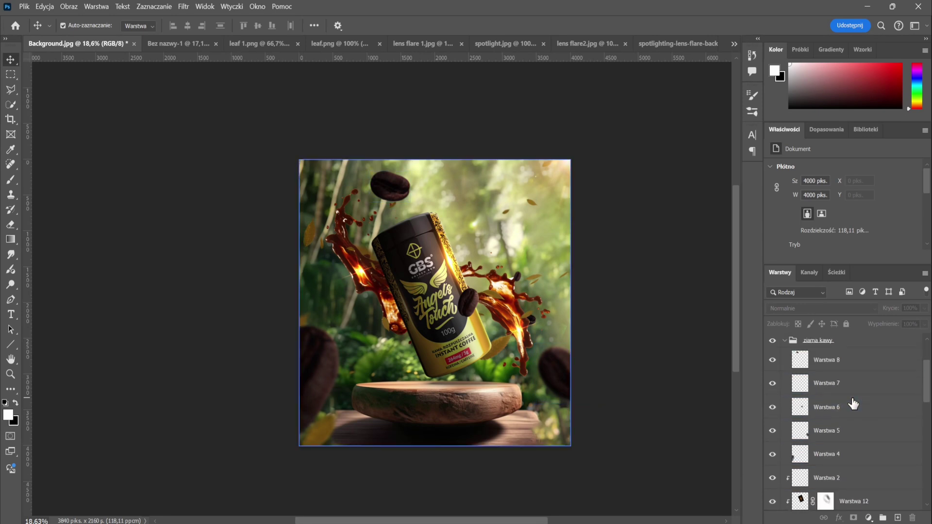
{"action": "scroll", "coordinate": [846, 412], "scroll_direction": "up", "scroll_amount": 2}
{"action": "left_click", "coordinate": [846, 412]}
{"action": "left_click", "coordinate": [826, 392]}
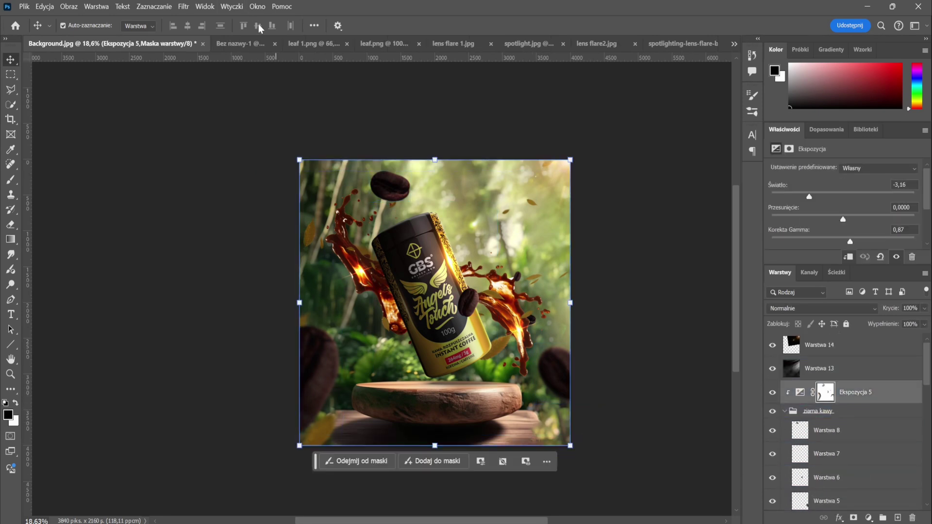
{"action": "scroll", "coordinate": [334, 359], "scroll_direction": "up", "scroll_amount": 2}
{"action": "scroll", "coordinate": [545, 380], "scroll_direction": "down", "scroll_amount": 1}
{"action": "scroll", "coordinate": [552, 358], "scroll_direction": "up", "scroll_amount": 3}
Step: Give lens-flare layer Warstwa 15 a layer mask, with black as the brush colour
{"action": "scroll", "coordinate": [558, 343], "scroll_direction": "down", "scroll_amount": 1}
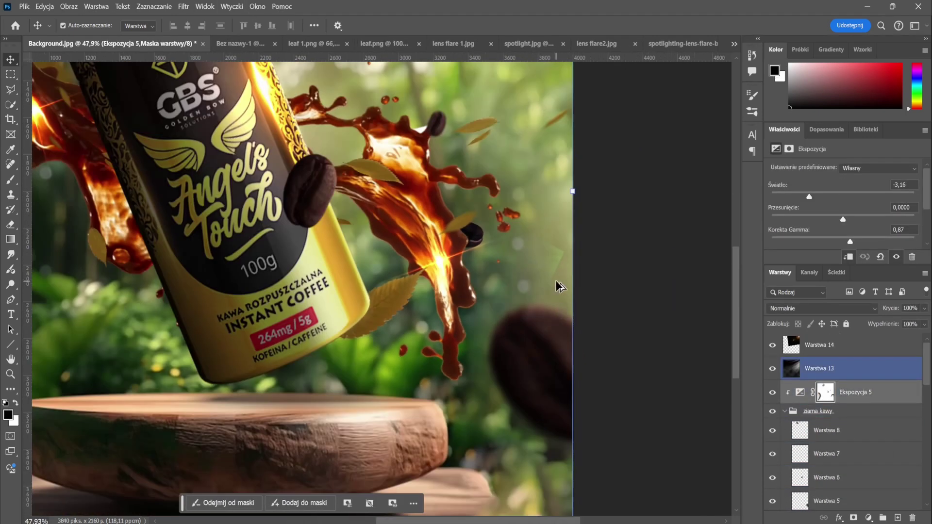
{"action": "scroll", "coordinate": [494, 286], "scroll_direction": "down", "scroll_amount": 1}
{"action": "scroll", "coordinate": [838, 408], "scroll_direction": "down", "scroll_amount": 5}
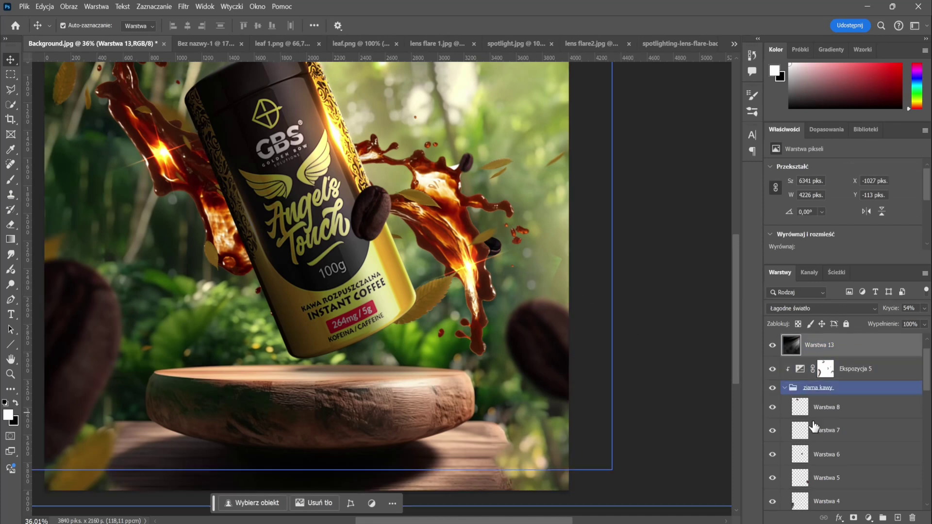
{"action": "left_click", "coordinate": [838, 407]}
{"action": "scroll", "coordinate": [838, 410], "scroll_direction": "down", "scroll_amount": 5}
{"action": "left_click", "coordinate": [821, 430]}
{"action": "key", "text": "b"}
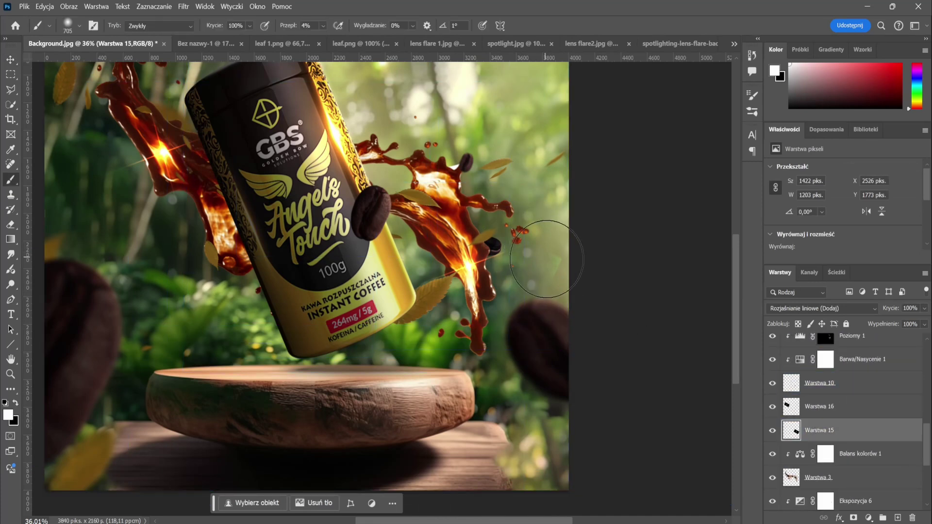
{"action": "left_click", "coordinate": [854, 517]}
{"action": "key", "text": "x"}
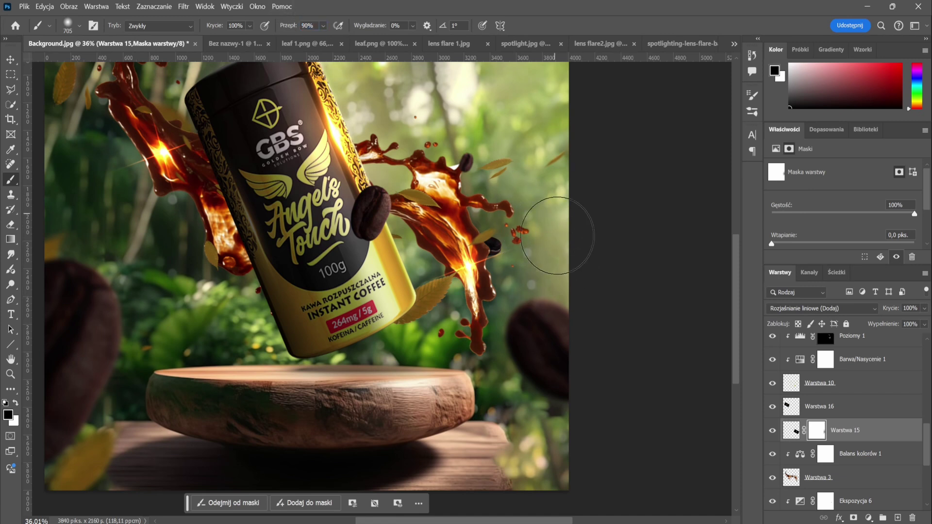
Step: Paint a curved black stroke on the mask to hide part of the flare glow
{"action": "scroll", "coordinate": [593, 203], "scroll_direction": "down", "scroll_amount": 2}
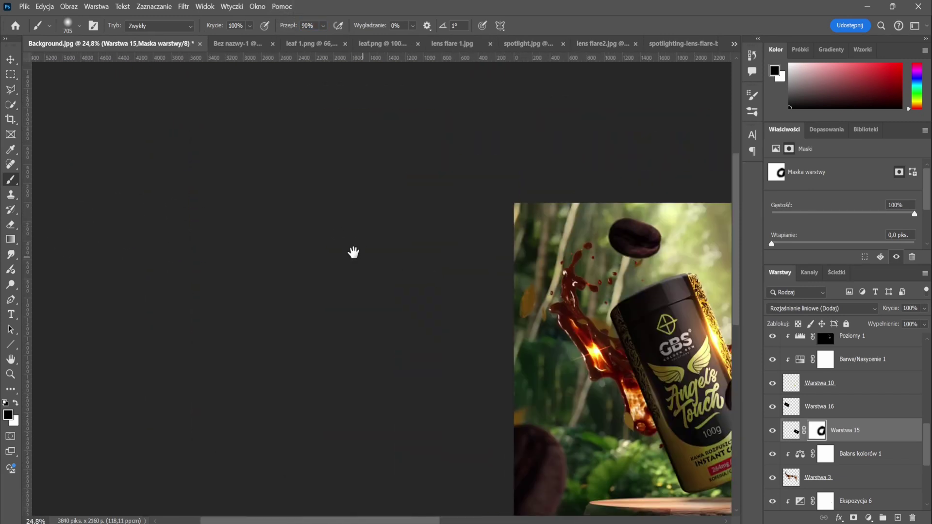
{"action": "left_click_drag", "start_coordinate": [354, 252], "coordinate": [410, 176]}
{"action": "scroll", "coordinate": [387, 235], "scroll_direction": "up", "scroll_amount": 1}
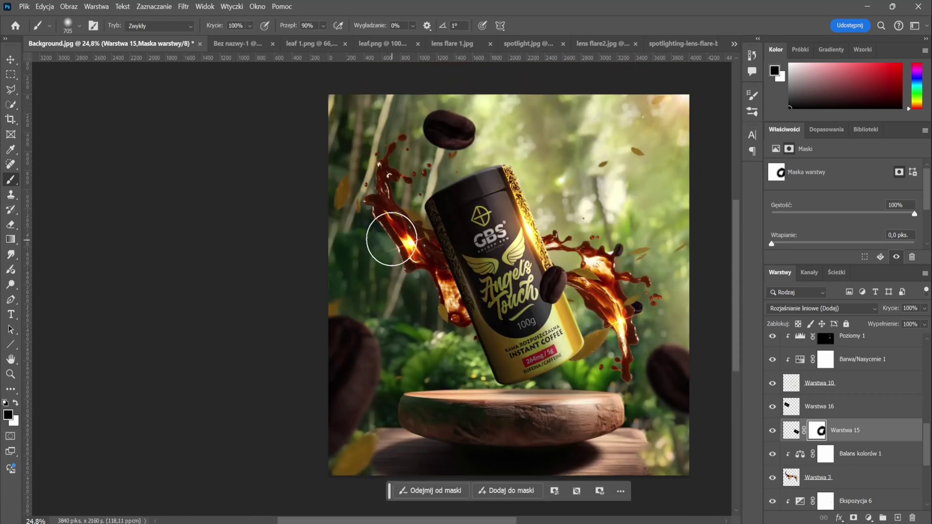
{"action": "scroll", "coordinate": [340, 272], "scroll_direction": "up", "scroll_amount": 3}
{"action": "scroll", "coordinate": [316, 301], "scroll_direction": "down", "scroll_amount": 2}
{"action": "scroll", "coordinate": [301, 315], "scroll_direction": "up", "scroll_amount": 1}
{"action": "scroll", "coordinate": [302, 316], "scroll_direction": "down", "scroll_amount": 4}
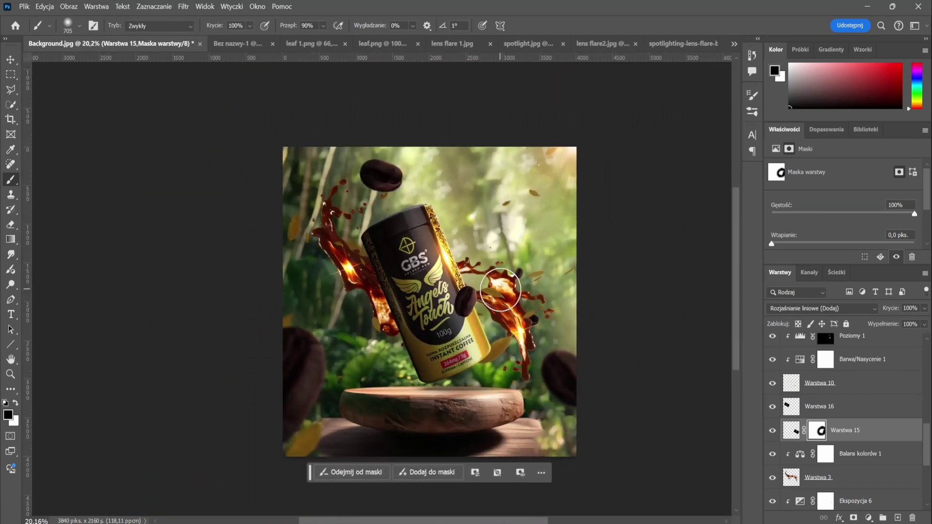
{"action": "scroll", "coordinate": [826, 437], "scroll_direction": "down", "scroll_amount": 5}
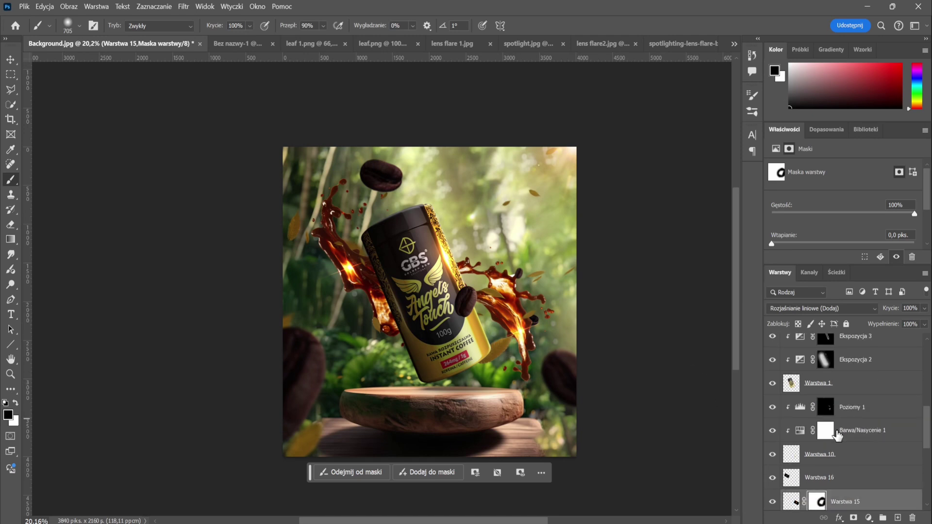
Step: Select the Ekspozycja 5 mask and reduce the brush size to 353
{"action": "left_click", "coordinate": [797, 398]}
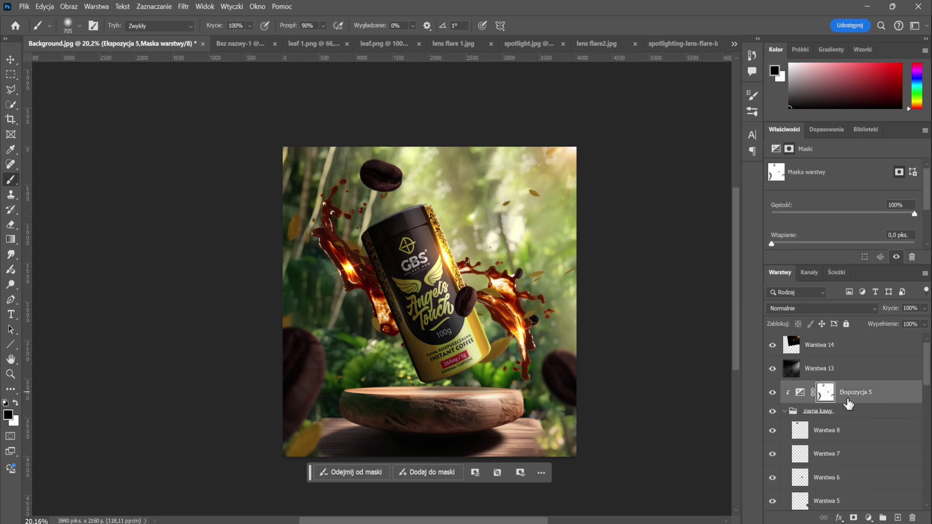
{"action": "scroll", "coordinate": [573, 369], "scroll_direction": "up", "scroll_amount": 4}
{"action": "right_click", "coordinate": [537, 340]}
{"action": "key", "text": "Return"}
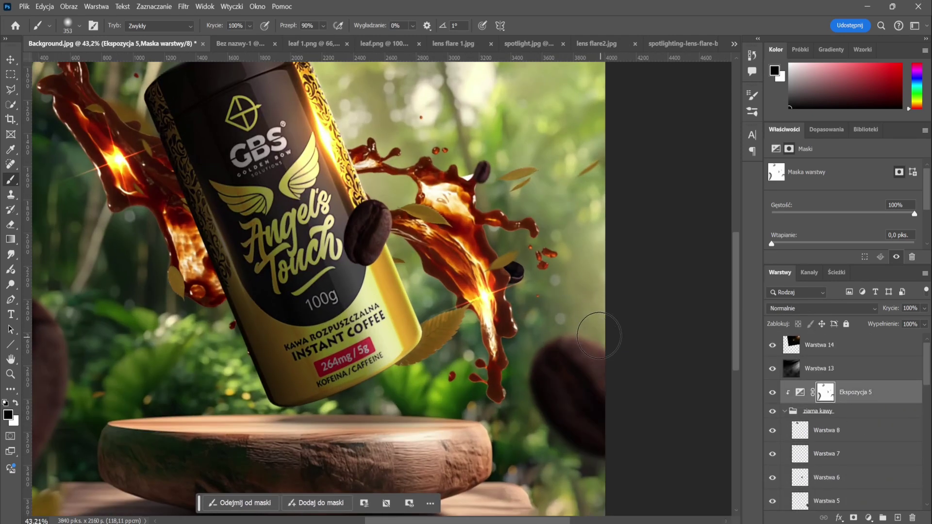
{"action": "scroll", "coordinate": [631, 360], "scroll_direction": "down", "scroll_amount": 2}
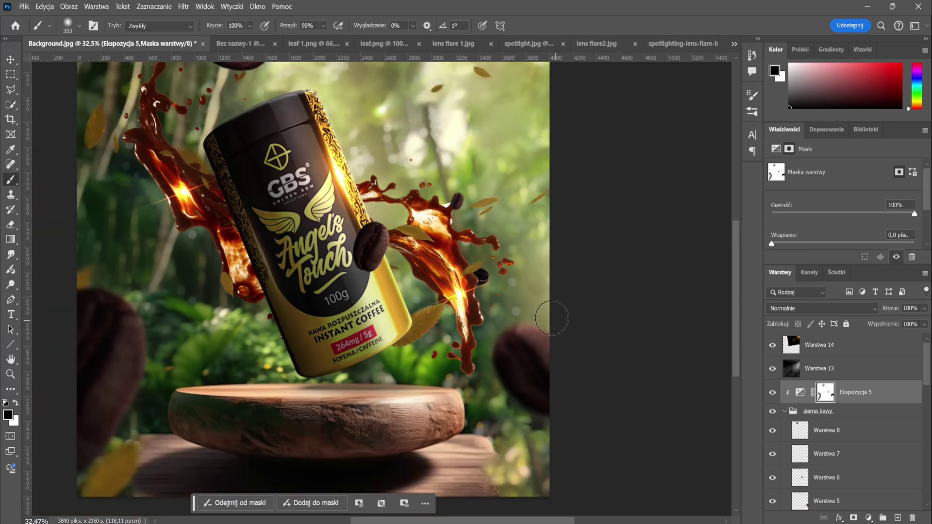
{"action": "scroll", "coordinate": [559, 326], "scroll_direction": "down", "scroll_amount": 1}
{"action": "scroll", "coordinate": [429, 227], "scroll_direction": "up", "scroll_amount": 3}
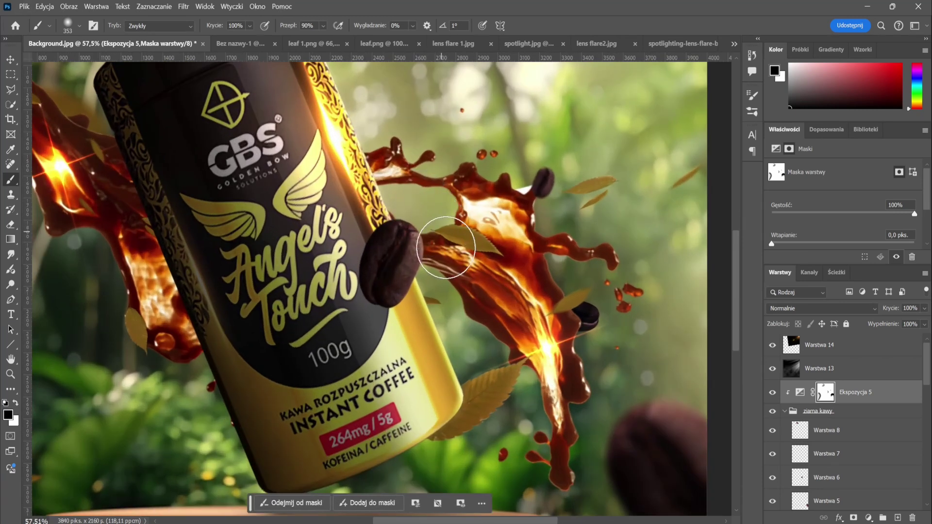
{"action": "scroll", "coordinate": [446, 248], "scroll_direction": "down", "scroll_amount": 2}
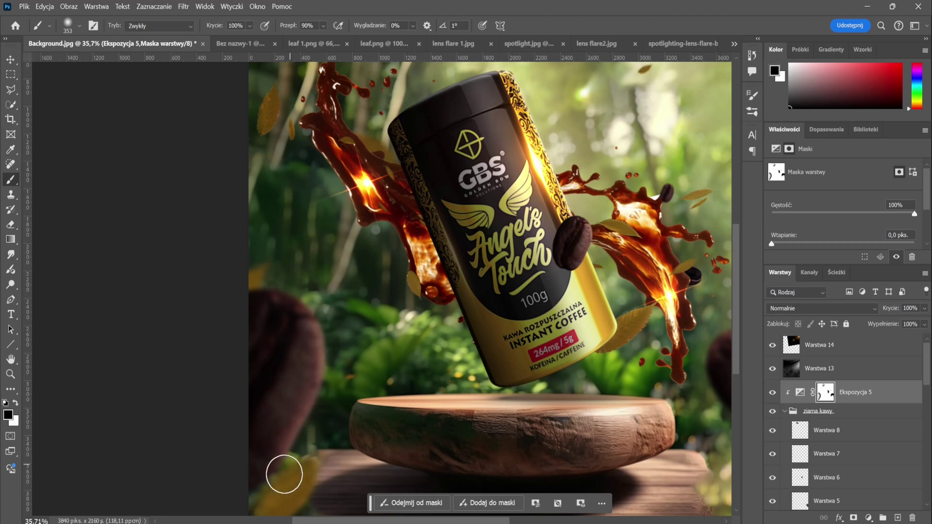
{"action": "scroll", "coordinate": [283, 474], "scroll_direction": "down", "scroll_amount": 2}
{"action": "scroll", "coordinate": [437, 156], "scroll_direction": "up", "scroll_amount": 2}
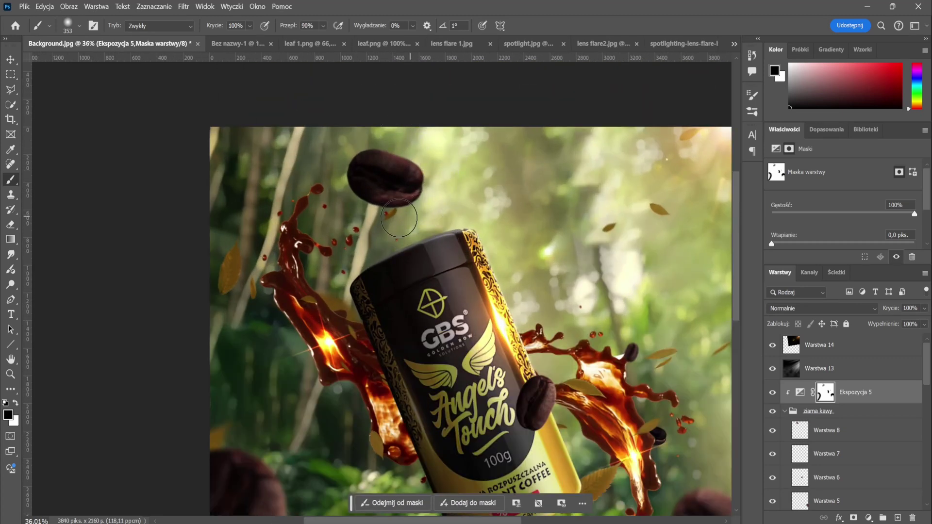
{"action": "scroll", "coordinate": [455, 306], "scroll_direction": "down", "scroll_amount": 1}
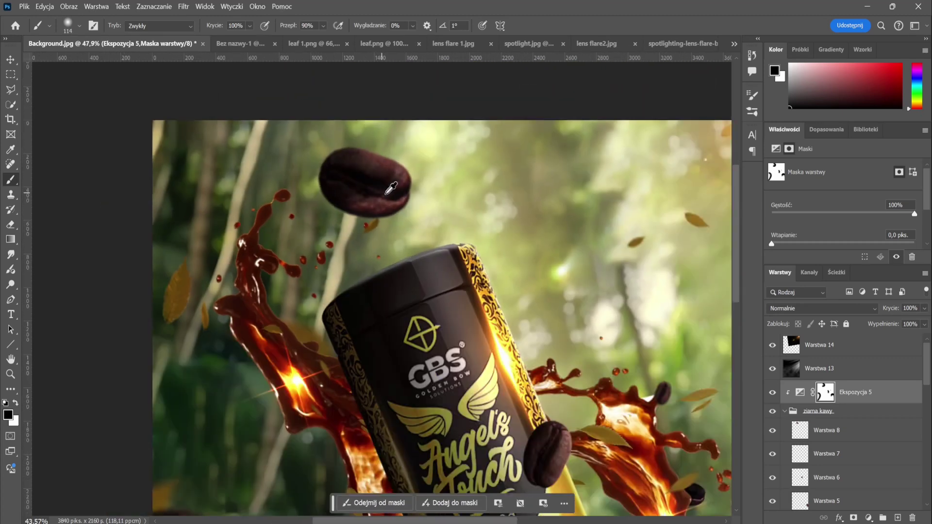
{"action": "scroll", "coordinate": [455, 306], "scroll_direction": "down", "scroll_amount": 2}
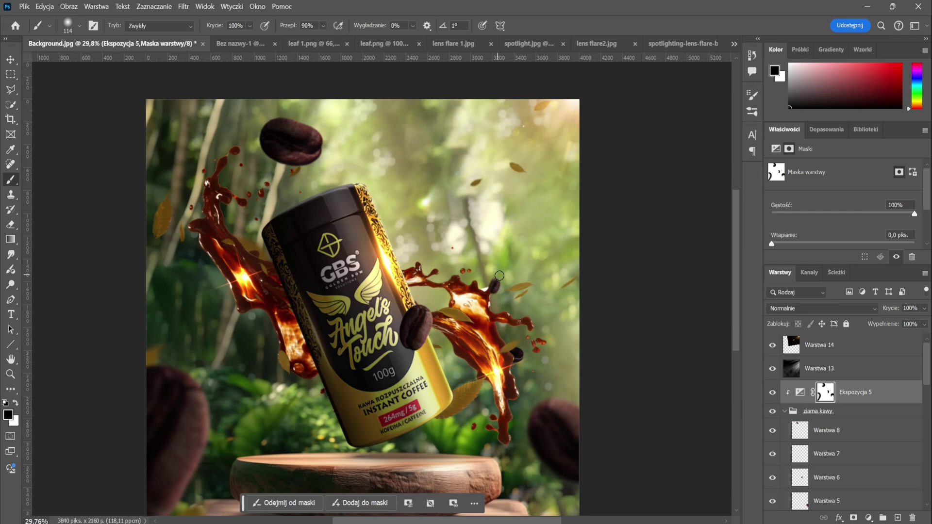
{"action": "scroll", "coordinate": [501, 279], "scroll_direction": "up", "scroll_amount": 2}
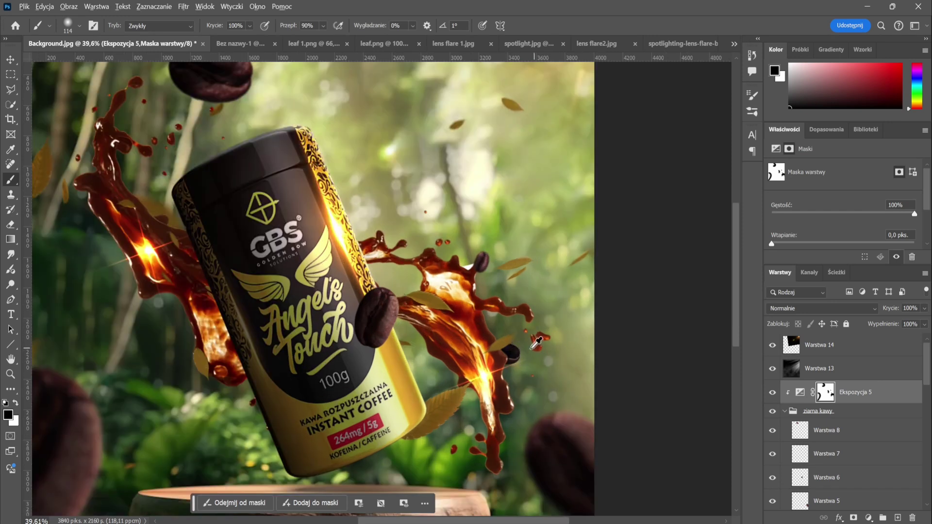
{"action": "scroll", "coordinate": [537, 343], "scroll_direction": "up", "scroll_amount": 2}
{"action": "scroll", "coordinate": [826, 423], "scroll_direction": "down", "scroll_amount": 2}
{"action": "scroll", "coordinate": [835, 417], "scroll_direction": "down", "scroll_amount": 2}
{"action": "scroll", "coordinate": [816, 429], "scroll_direction": "down", "scroll_amount": 2}
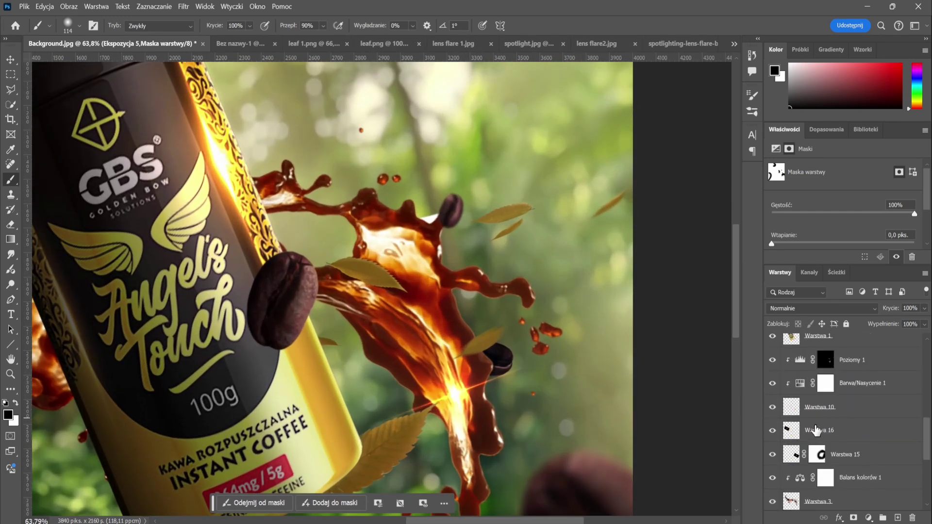
{"action": "scroll", "coordinate": [817, 427], "scroll_direction": "down", "scroll_amount": 2}
{"action": "scroll", "coordinate": [818, 425], "scroll_direction": "down", "scroll_amount": 1}
{"action": "scroll", "coordinate": [820, 427], "scroll_direction": "down", "scroll_amount": 2}
Step: Browse the layer stack and select the top layer for merging
{"action": "left_click", "coordinate": [825, 453]}
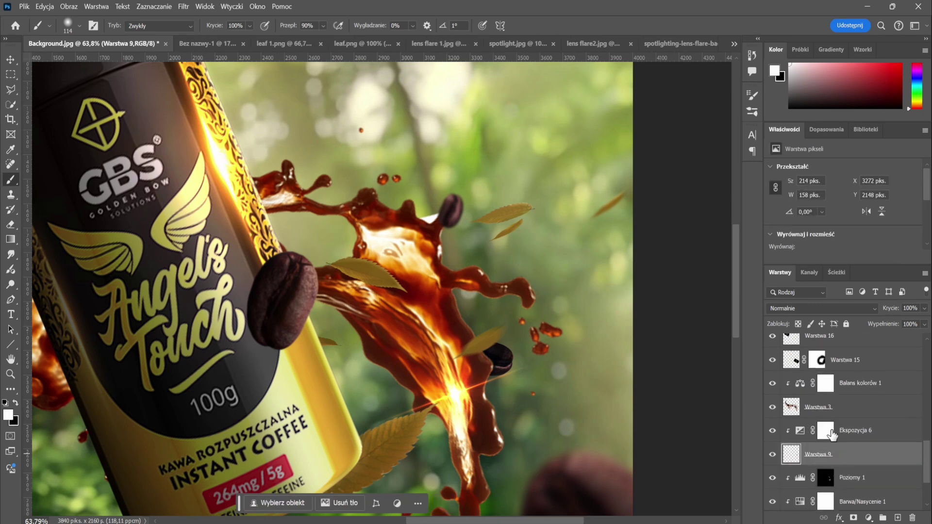
{"action": "left_click", "coordinate": [825, 431]}
{"action": "scroll", "coordinate": [520, 346], "scroll_direction": "up", "scroll_amount": 2}
{"action": "scroll", "coordinate": [473, 335], "scroll_direction": "down", "scroll_amount": 2}
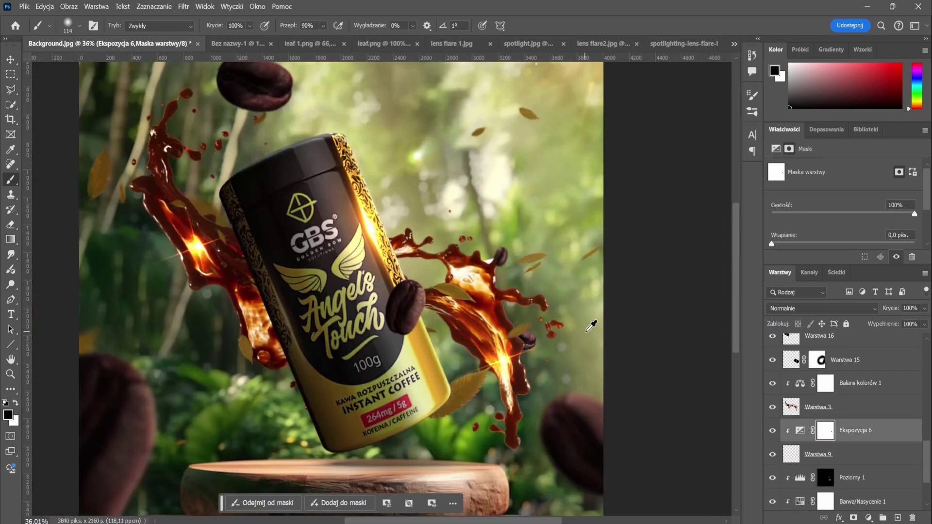
{"action": "scroll", "coordinate": [476, 310], "scroll_direction": "down", "scroll_amount": 2}
{"action": "scroll", "coordinate": [481, 277], "scroll_direction": "down", "scroll_amount": 2}
{"action": "scroll", "coordinate": [484, 243], "scroll_direction": "down", "scroll_amount": 1}
{"action": "scroll", "coordinate": [484, 242], "scroll_direction": "up", "scroll_amount": 2}
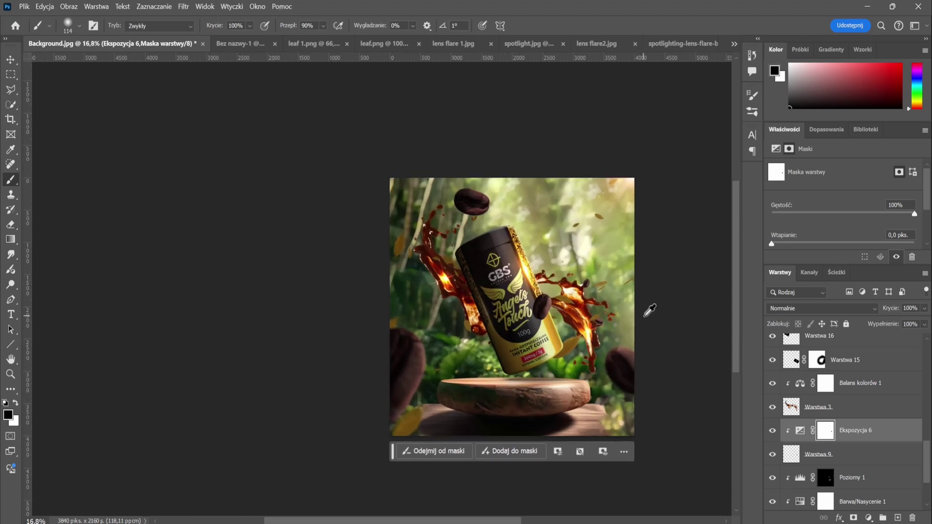
{"action": "scroll", "coordinate": [647, 308], "scroll_direction": "down", "scroll_amount": 1}
{"action": "scroll", "coordinate": [855, 413], "scroll_direction": "down", "scroll_amount": 4}
{"action": "scroll", "coordinate": [857, 388], "scroll_direction": "down", "scroll_amount": 1}
{"action": "left_click", "coordinate": [857, 347]}
Step: Stamp visible layers into Warstwa 17 as a smart object with a Camera Raw Filter
{"action": "key", "text": "ctrl+alt+shift+e"}
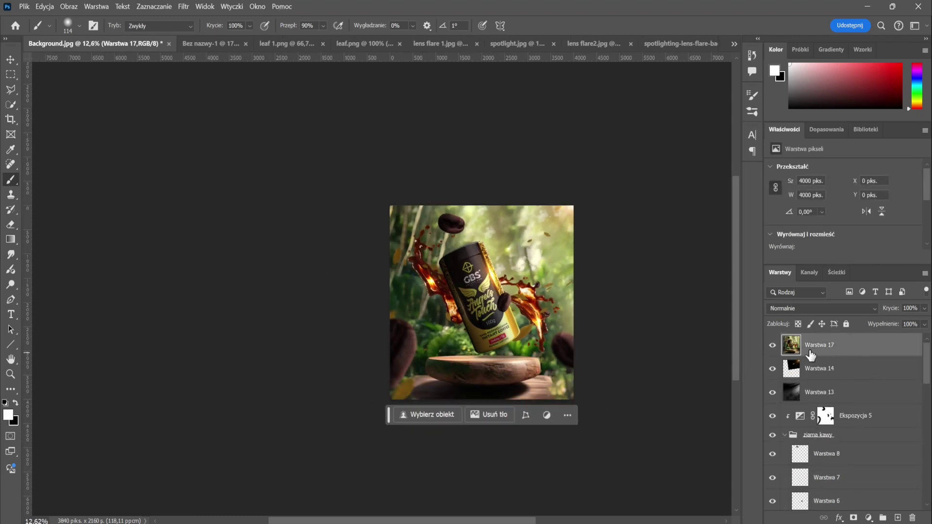
{"action": "right_click", "coordinate": [845, 348]}
{"action": "left_click", "coordinate": [837, 277]}
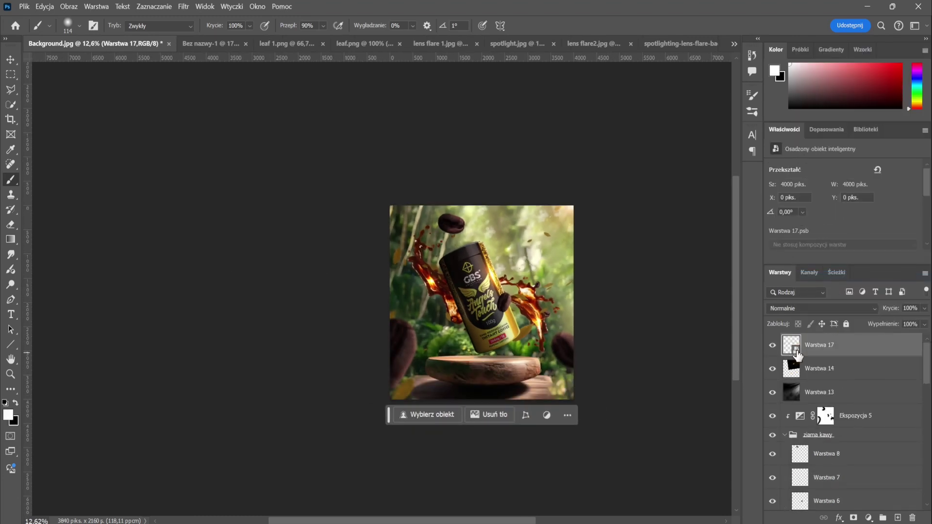
{"action": "left_click", "coordinate": [177, 8]}
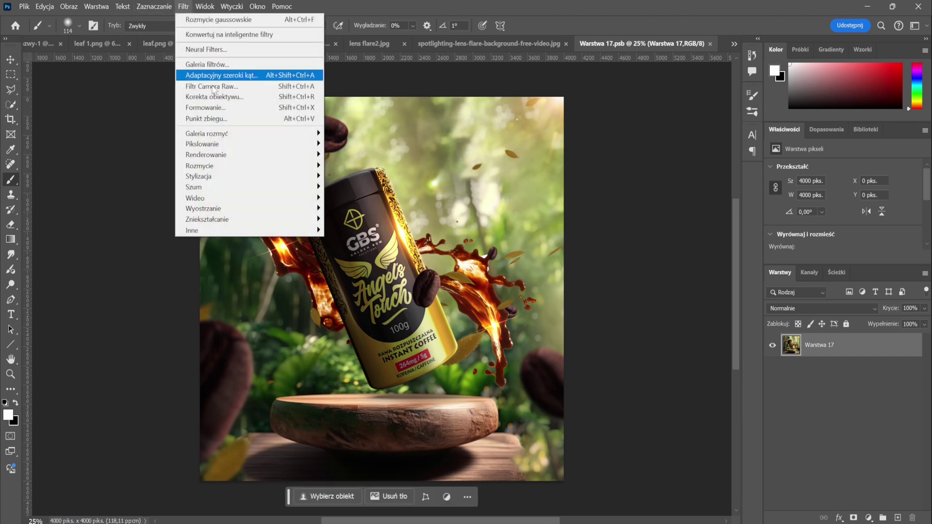
{"action": "left_click", "coordinate": [238, 83]}
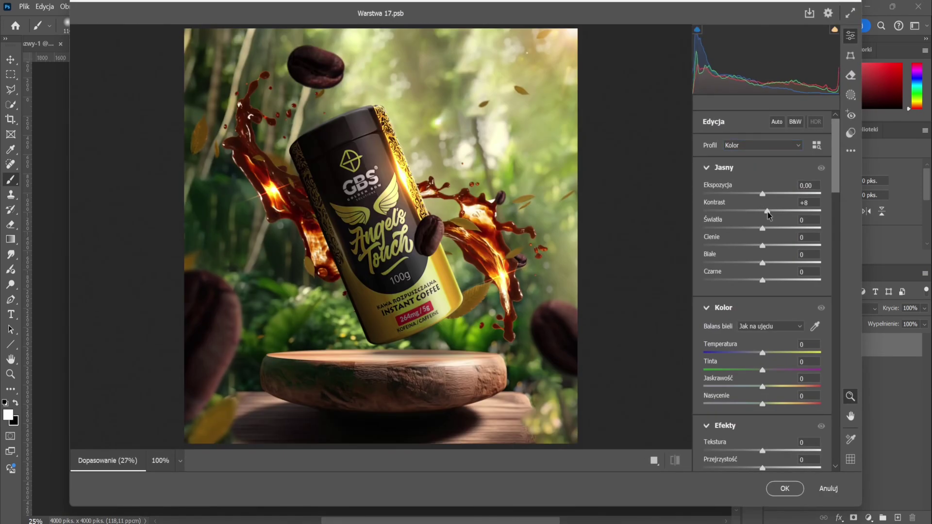
Step: Grade in Camera Raw: contrast +6, highlights +34, shadows -9, blacks -2, texture +31
{"action": "left_click_drag", "start_coordinate": [768, 214], "coordinate": [770, 221]}
{"action": "scroll", "coordinate": [766, 222], "scroll_direction": "down", "scroll_amount": 3}
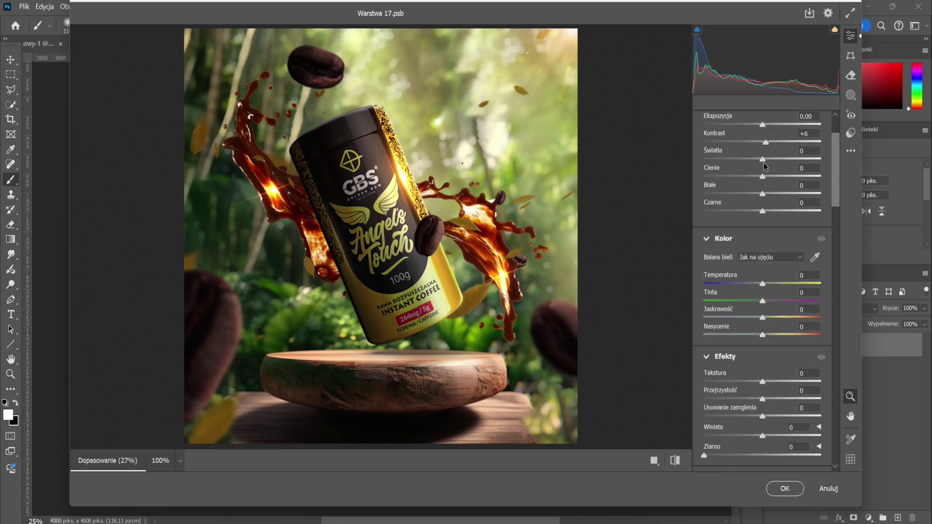
{"action": "left_click_drag", "start_coordinate": [763, 161], "coordinate": [786, 160]}
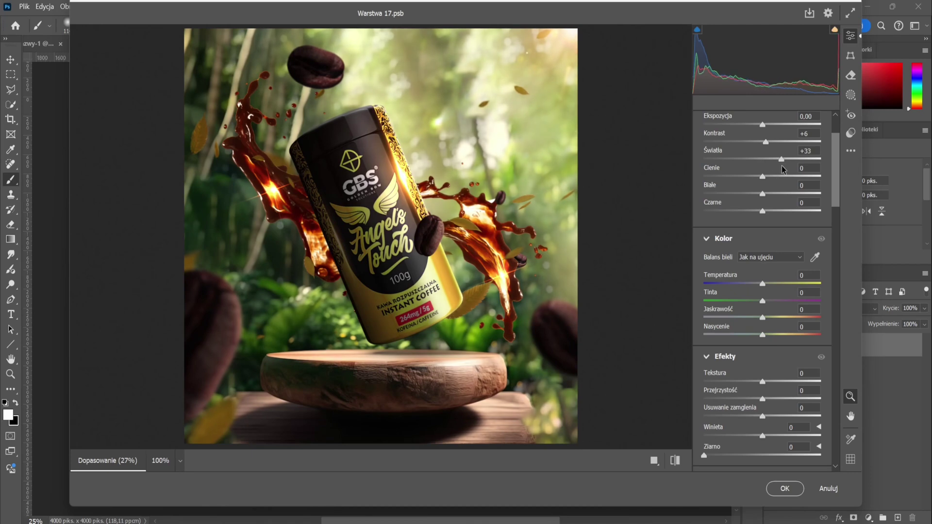
{"action": "scroll", "coordinate": [783, 168], "scroll_direction": "down", "scroll_amount": 3}
{"action": "scroll", "coordinate": [772, 194], "scroll_direction": "up", "scroll_amount": 6}
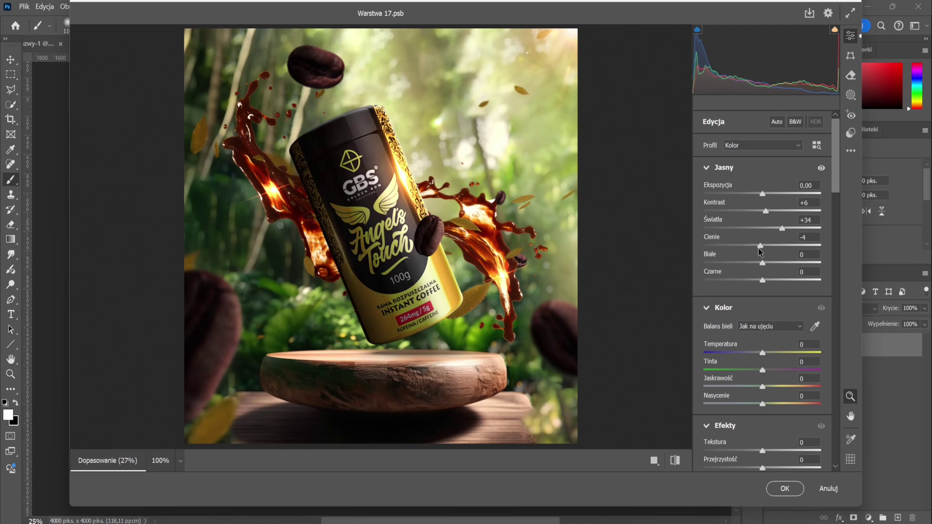
{"action": "left_click_drag", "start_coordinate": [761, 251], "coordinate": [760, 249]}
{"action": "left_click_drag", "start_coordinate": [764, 266], "coordinate": [785, 281]}
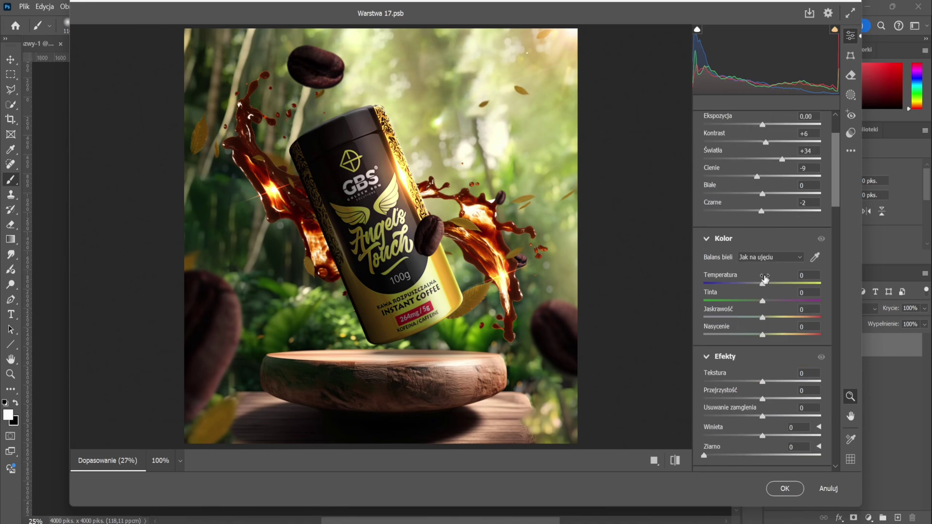
{"action": "scroll", "coordinate": [765, 282], "scroll_direction": "down", "scroll_amount": 3}
{"action": "left_click_drag", "start_coordinate": [763, 312], "coordinate": [803, 309]}
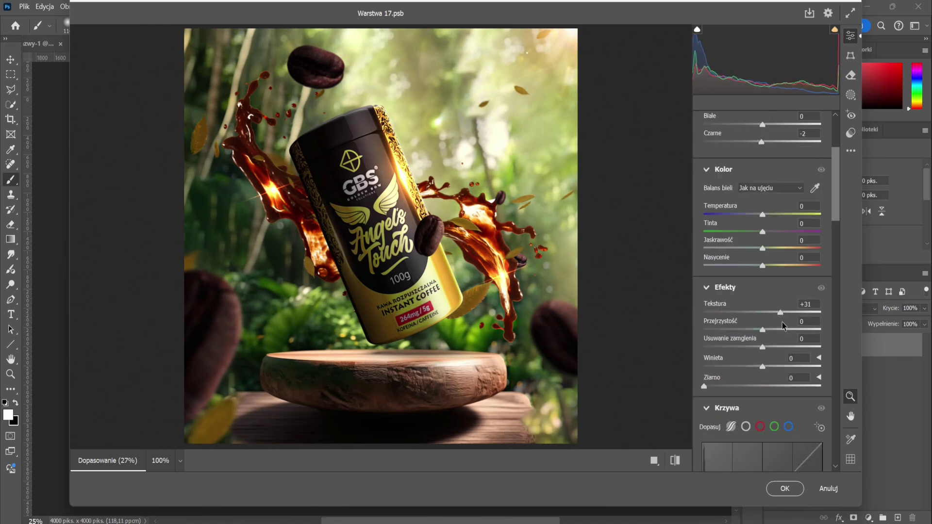
Step: In the Effects section, raise Clarity to +13 and set Dehaze to -5
{"action": "left_click_drag", "start_coordinate": [767, 331], "coordinate": [761, 330]}
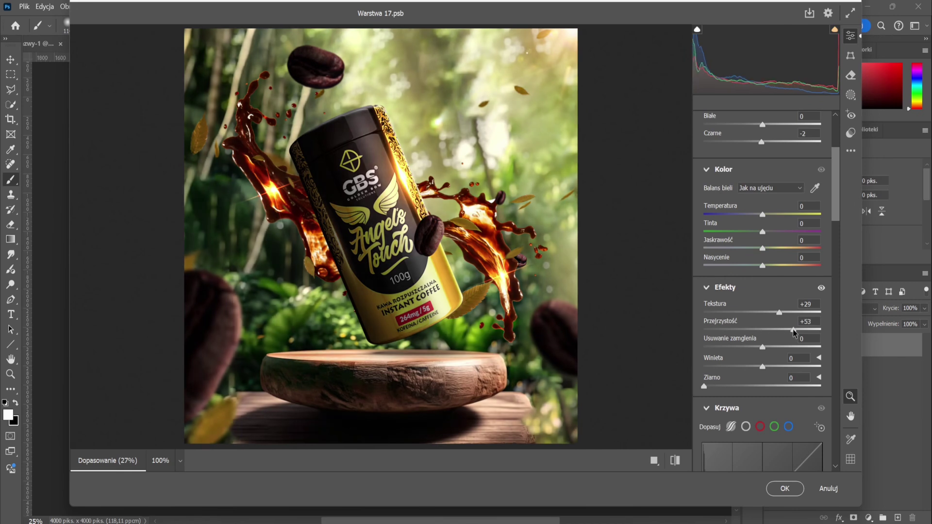
{"action": "scroll", "coordinate": [769, 331], "scroll_direction": "down", "scroll_amount": 2}
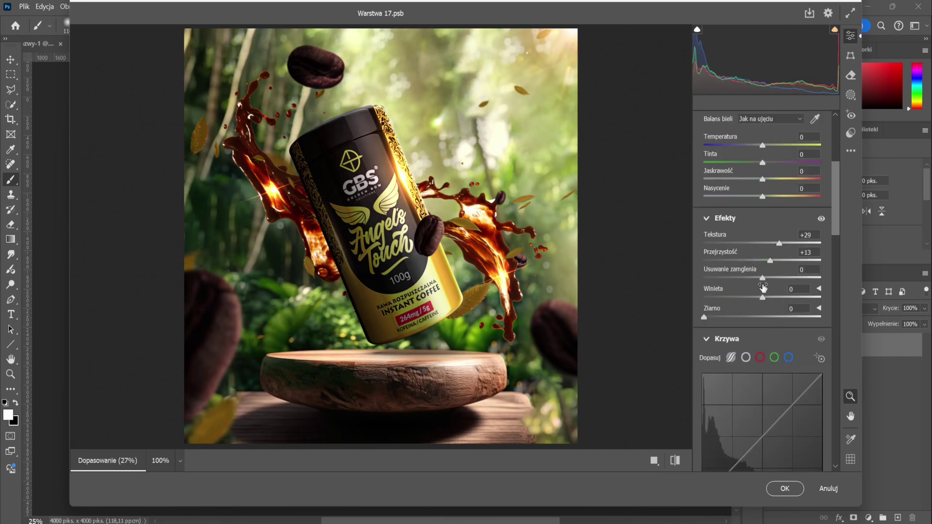
{"action": "mouse_move", "coordinate": [765, 281]}
{"action": "left_mouse_down"}
{"action": "mouse_move", "coordinate": [773, 287]}
{"action": "mouse_move", "coordinate": [755, 287]}
{"action": "left_mouse_up"}
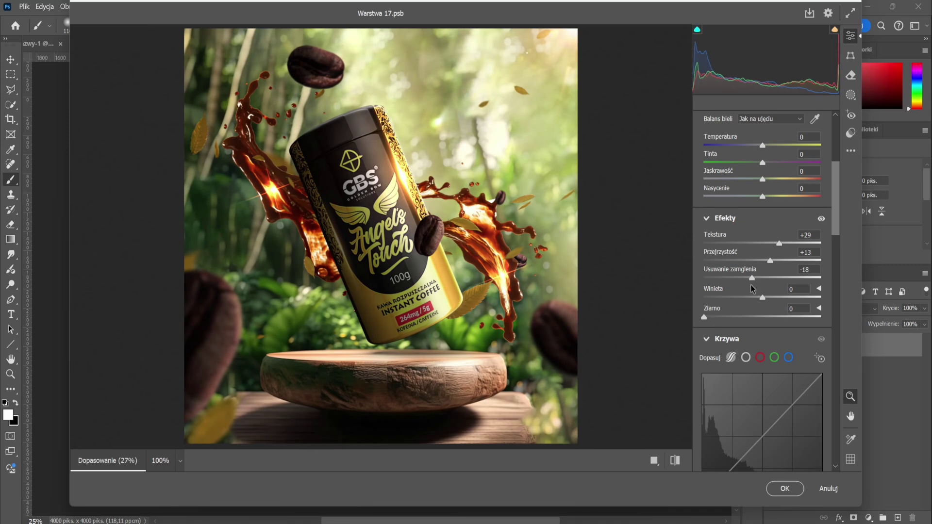
{"action": "left_click_drag", "start_coordinate": [760, 288], "coordinate": [764, 290]}
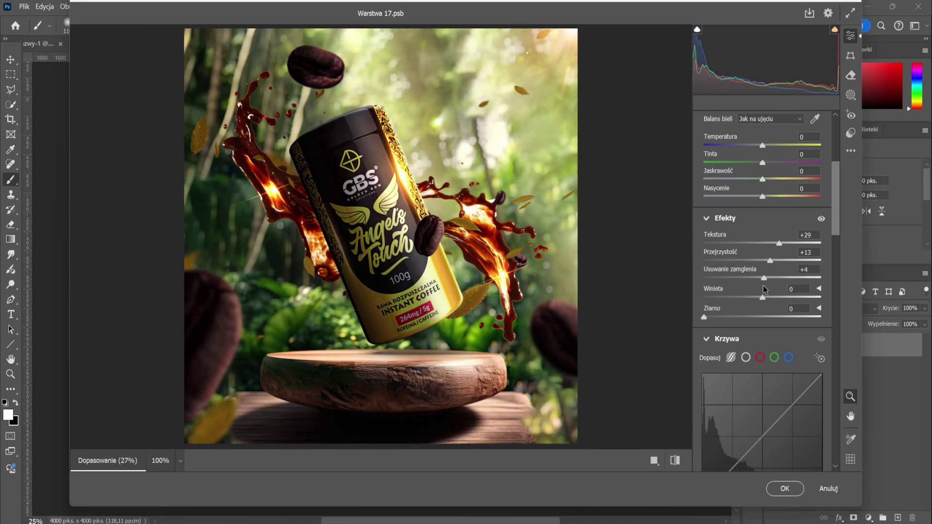
Step: Scroll through the Curves, Color Mixer and Calibration panels to review them
{"action": "scroll", "coordinate": [760, 290], "scroll_direction": "down", "scroll_amount": 2}
{"action": "scroll", "coordinate": [758, 290], "scroll_direction": "down", "scroll_amount": 5}
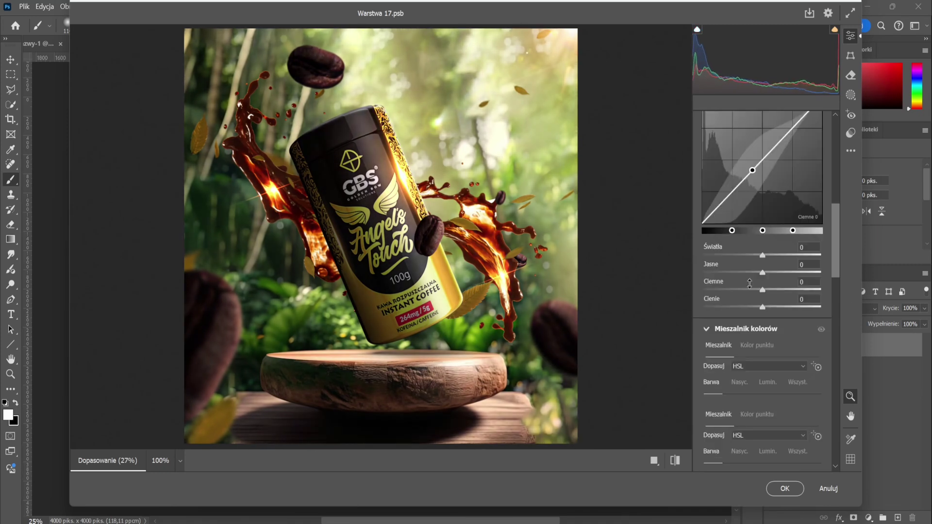
{"action": "scroll", "coordinate": [753, 291], "scroll_direction": "down", "scroll_amount": 4}
{"action": "scroll", "coordinate": [748, 292], "scroll_direction": "down", "scroll_amount": 4}
{"action": "scroll", "coordinate": [744, 294], "scroll_direction": "down", "scroll_amount": 3}
{"action": "scroll", "coordinate": [746, 300], "scroll_direction": "down", "scroll_amount": 1}
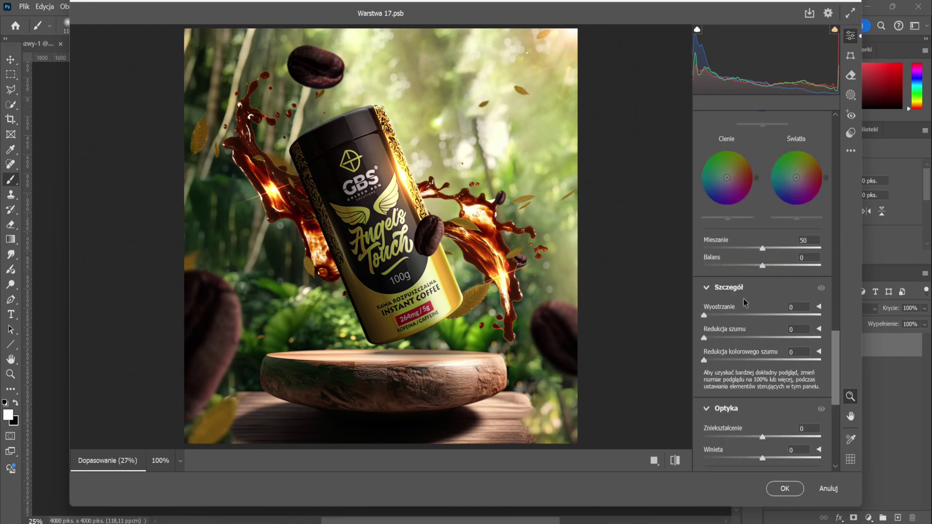
{"action": "scroll", "coordinate": [730, 311], "scroll_direction": "down", "scroll_amount": 3}
{"action": "scroll", "coordinate": [736, 310], "scroll_direction": "down", "scroll_amount": 5}
{"action": "scroll", "coordinate": [738, 312], "scroll_direction": "down", "scroll_amount": 1}
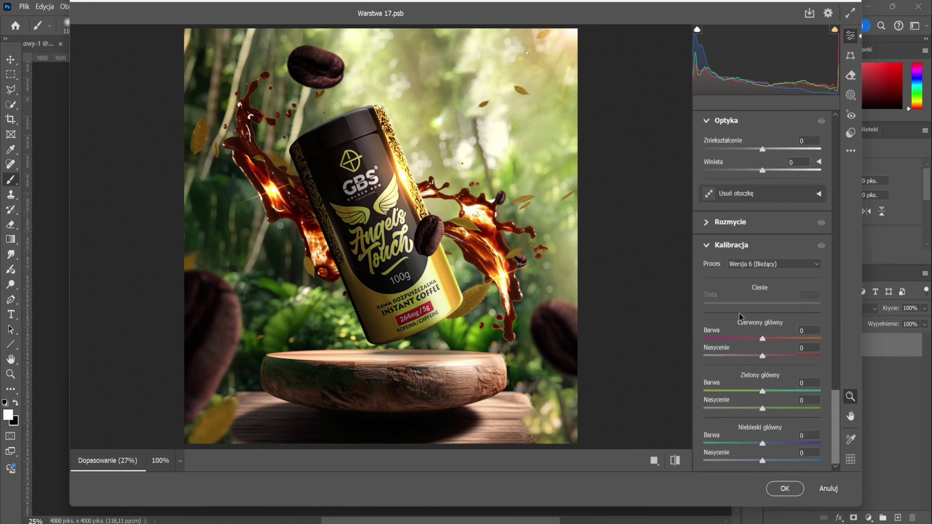
{"action": "scroll", "coordinate": [739, 313], "scroll_direction": "up", "scroll_amount": 10}
{"action": "scroll", "coordinate": [740, 311], "scroll_direction": "up", "scroll_amount": 6}
{"action": "scroll", "coordinate": [743, 301], "scroll_direction": "down", "scroll_amount": 5}
{"action": "scroll", "coordinate": [745, 291], "scroll_direction": "up", "scroll_amount": 4}
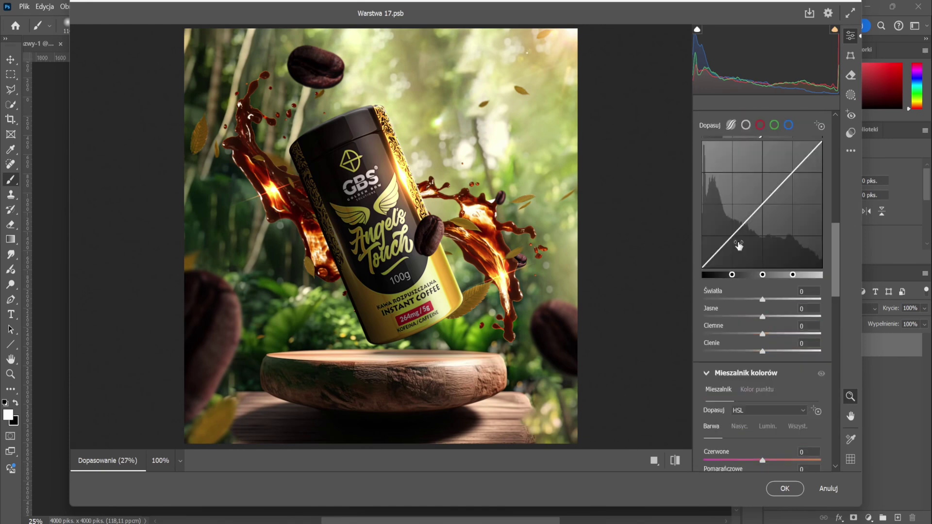
{"action": "scroll", "coordinate": [751, 279], "scroll_direction": "up", "scroll_amount": 5}
{"action": "scroll", "coordinate": [753, 274], "scroll_direction": "up", "scroll_amount": 1}
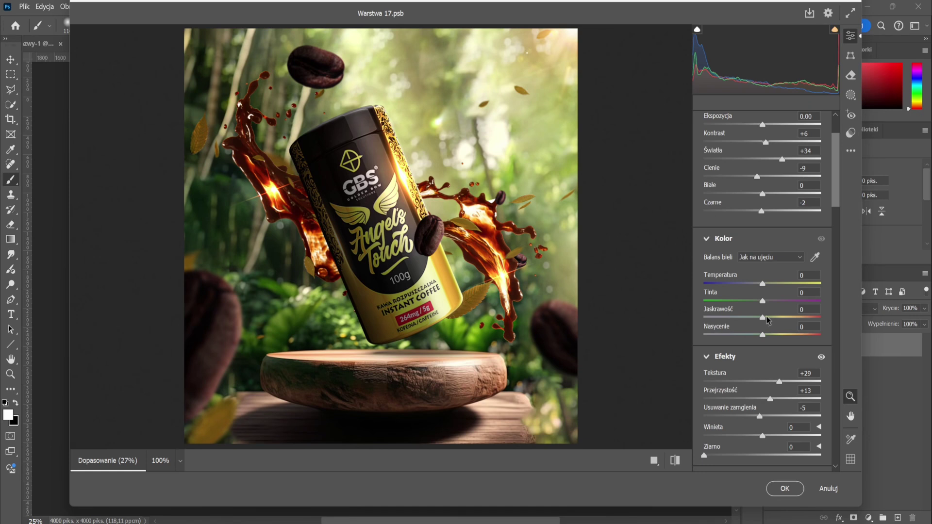
Step: Reset the Camera Raw Temperature slider to about 0, then scroll down to the Curves panel
{"action": "scroll", "coordinate": [768, 320], "scroll_direction": "up", "scroll_amount": 3}
{"action": "left_click_drag", "start_coordinate": [763, 353], "coordinate": [762, 351]}
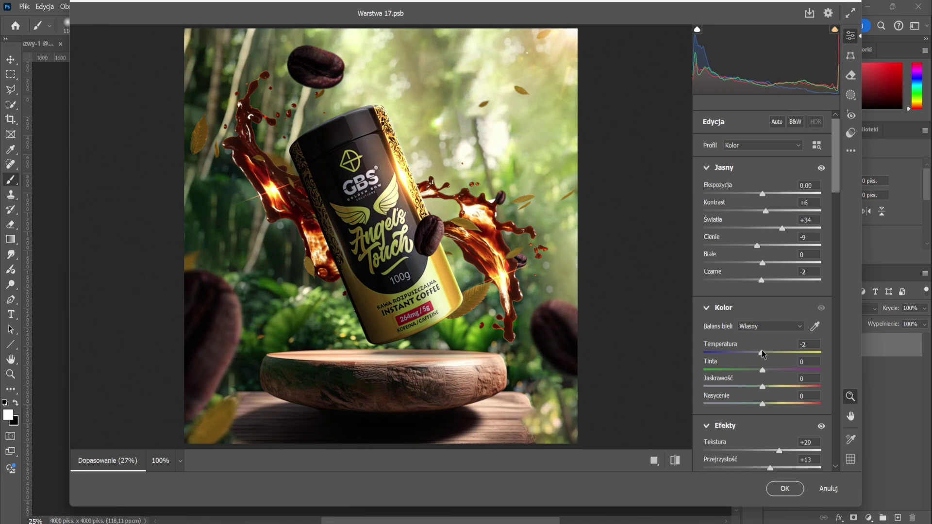
{"action": "double_click", "coordinate": [762, 351]}
{"action": "scroll", "coordinate": [741, 346], "scroll_direction": "down", "scroll_amount": 3}
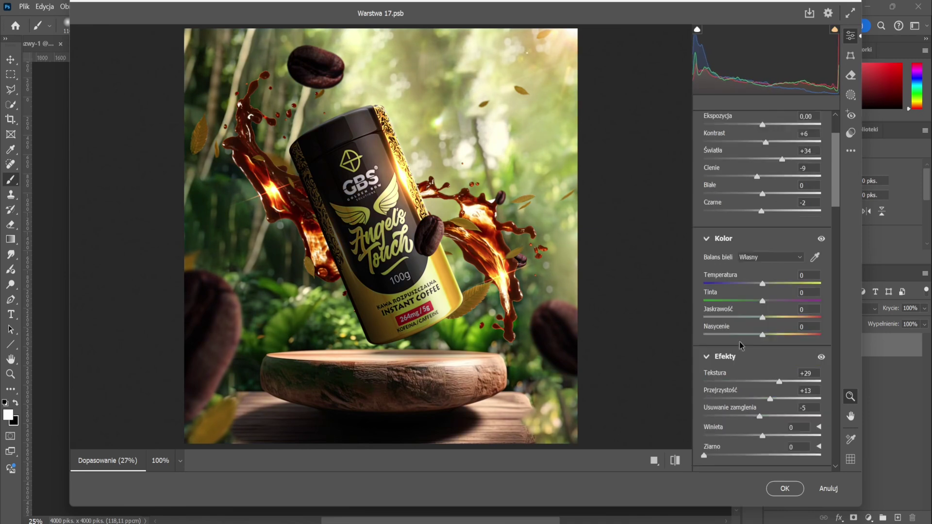
{"action": "scroll", "coordinate": [790, 337], "scroll_direction": "down", "scroll_amount": 6}
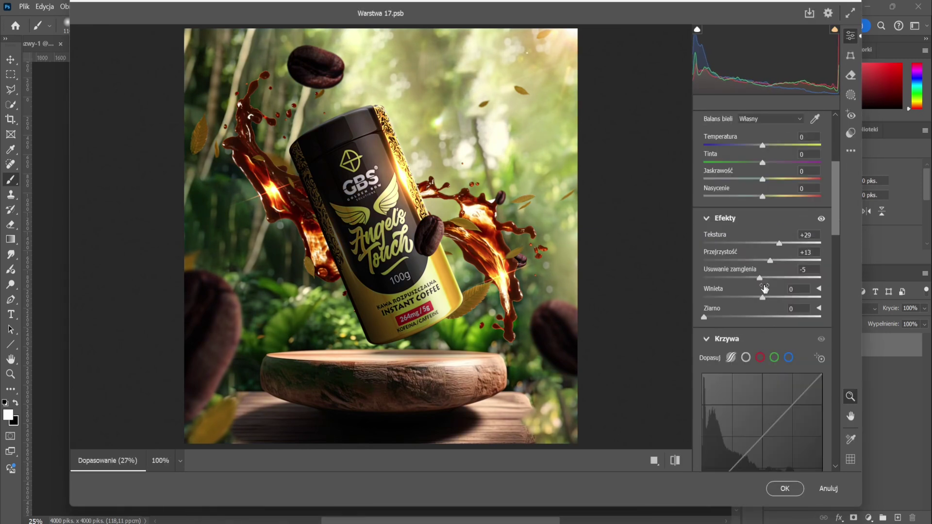
{"action": "scroll", "coordinate": [790, 337], "scroll_direction": "up", "scroll_amount": 6}
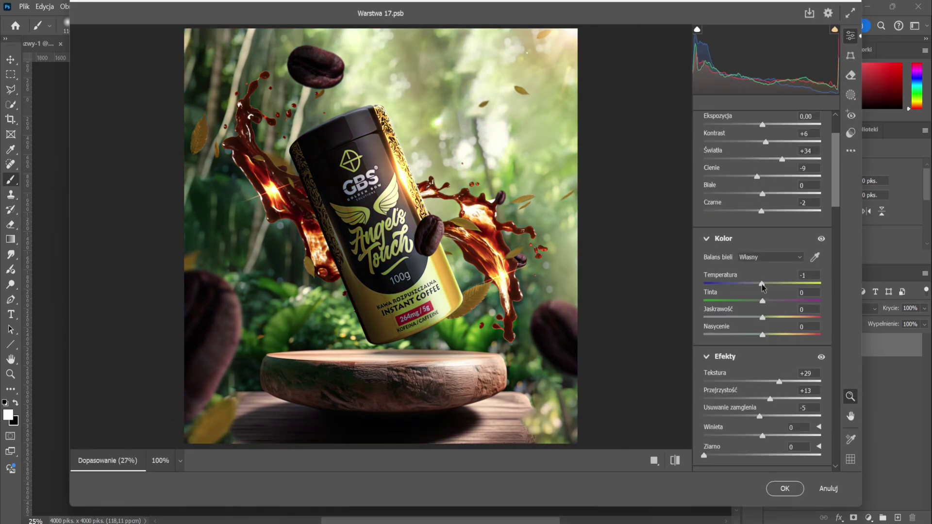
{"action": "scroll", "coordinate": [705, 290], "scroll_direction": "down", "scroll_amount": 3}
{"action": "scroll", "coordinate": [758, 291], "scroll_direction": "down", "scroll_amount": 5}
{"action": "scroll", "coordinate": [757, 291], "scroll_direction": "down", "scroll_amount": 5}
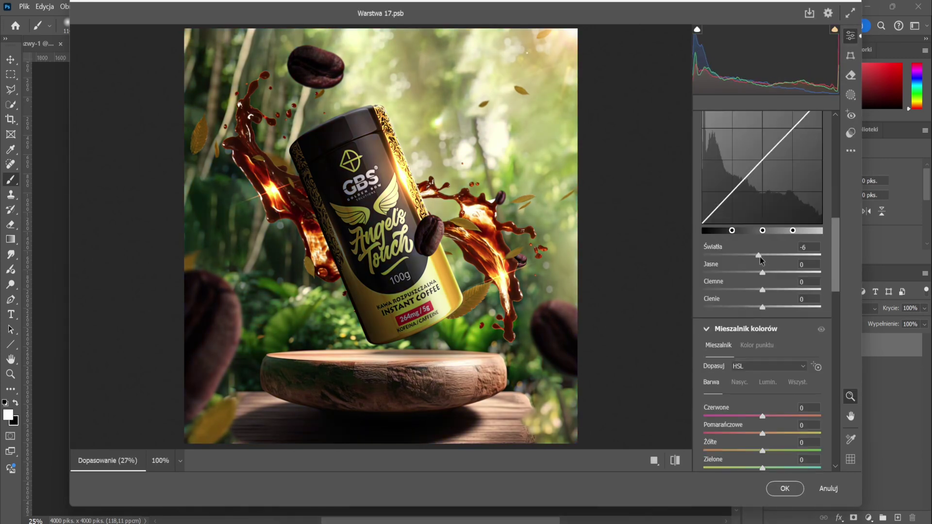
Step: Lift the Camera Raw curve Highlights to +61
{"action": "left_click_drag", "start_coordinate": [761, 256], "coordinate": [780, 256]}
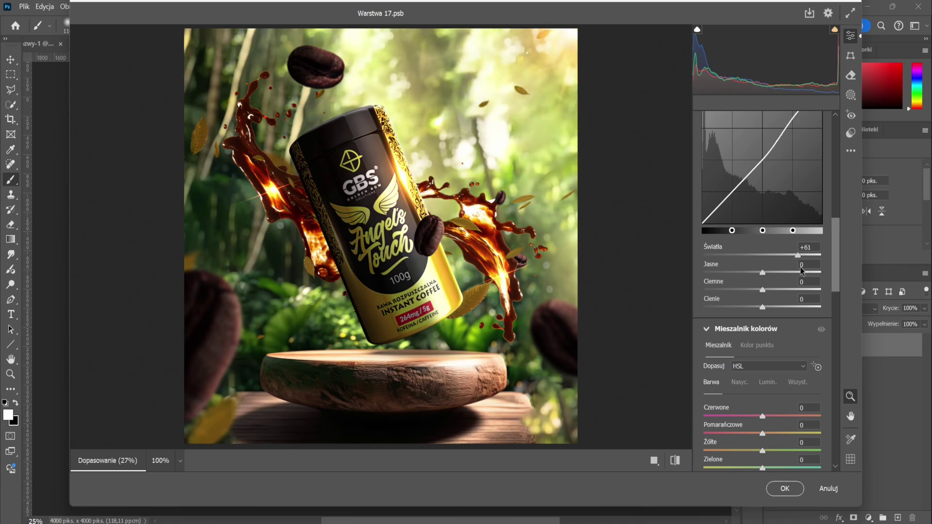
{"action": "scroll", "coordinate": [777, 281], "scroll_direction": "down", "scroll_amount": 5}
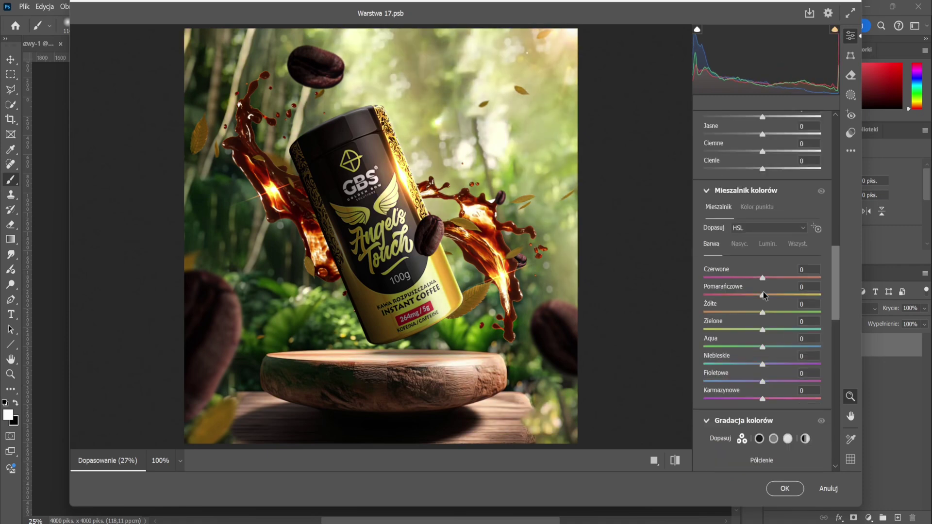
{"action": "scroll", "coordinate": [763, 301], "scroll_direction": "down", "scroll_amount": 8}
{"action": "scroll", "coordinate": [761, 304], "scroll_direction": "up", "scroll_amount": 3}
Step: Shift the Color Mixer hues to Reds -31 and Greens +13
{"action": "mouse_move", "coordinate": [762, 296]}
{"action": "left_mouse_down"}
{"action": "mouse_move", "coordinate": [713, 297]}
{"action": "mouse_move", "coordinate": [762, 294]}
{"action": "left_mouse_up"}
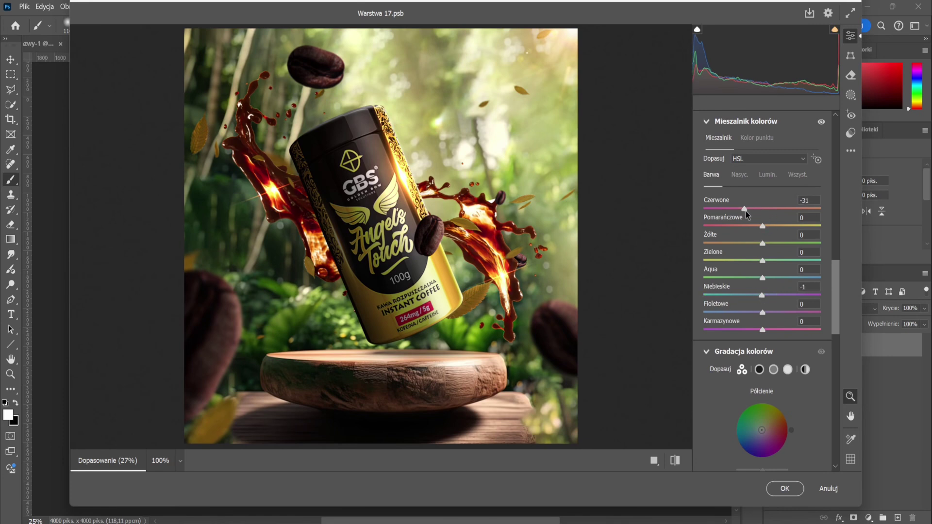
{"action": "mouse_move", "coordinate": [763, 208]}
{"action": "left_mouse_down"}
{"action": "mouse_move", "coordinate": [801, 209]}
{"action": "mouse_move", "coordinate": [763, 209]}
{"action": "mouse_move", "coordinate": [761, 221]}
{"action": "mouse_move", "coordinate": [797, 219]}
{"action": "mouse_move", "coordinate": [763, 228]}
{"action": "mouse_move", "coordinate": [785, 278]}
{"action": "mouse_move", "coordinate": [763, 291]}
{"action": "mouse_move", "coordinate": [763, 313]}
{"action": "mouse_move", "coordinate": [843, 340]}
{"action": "left_mouse_up"}
{"action": "scroll", "coordinate": [763, 348], "scroll_direction": "down", "scroll_amount": 3}
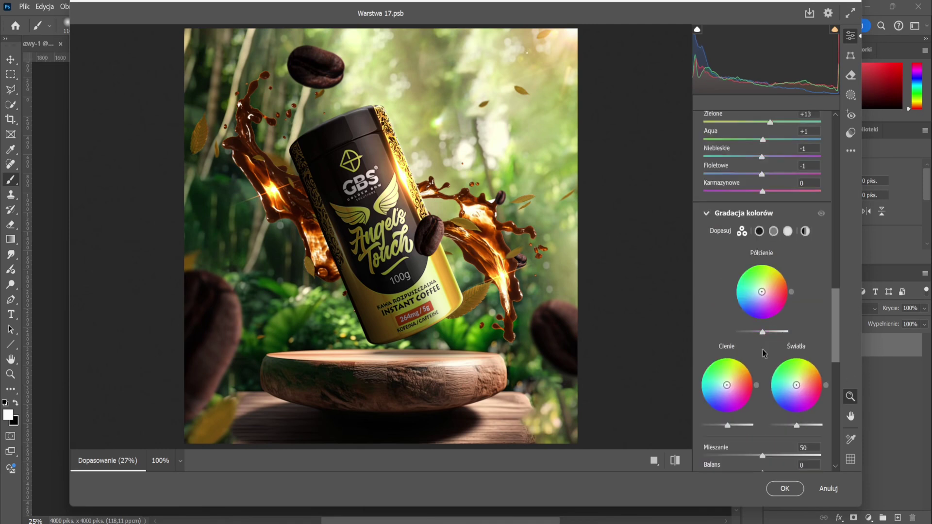
{"action": "scroll", "coordinate": [763, 349], "scroll_direction": "down", "scroll_amount": 5}
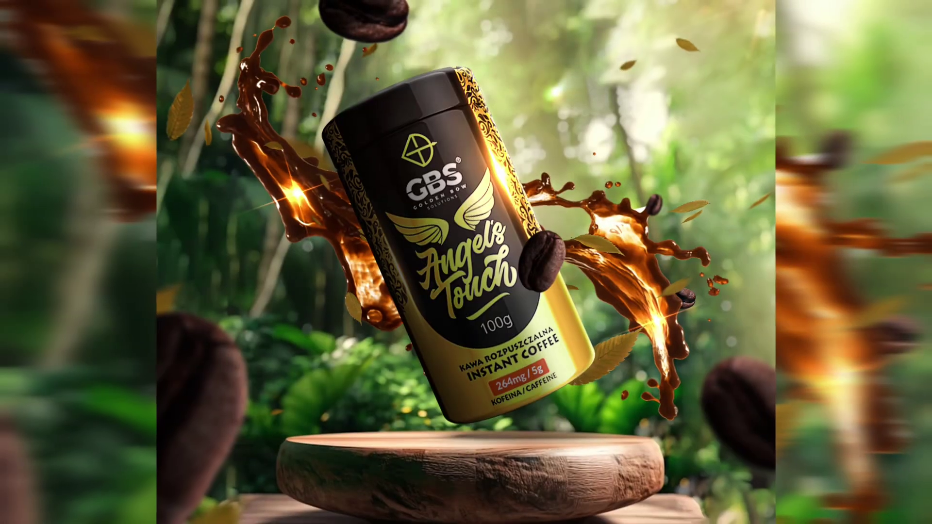